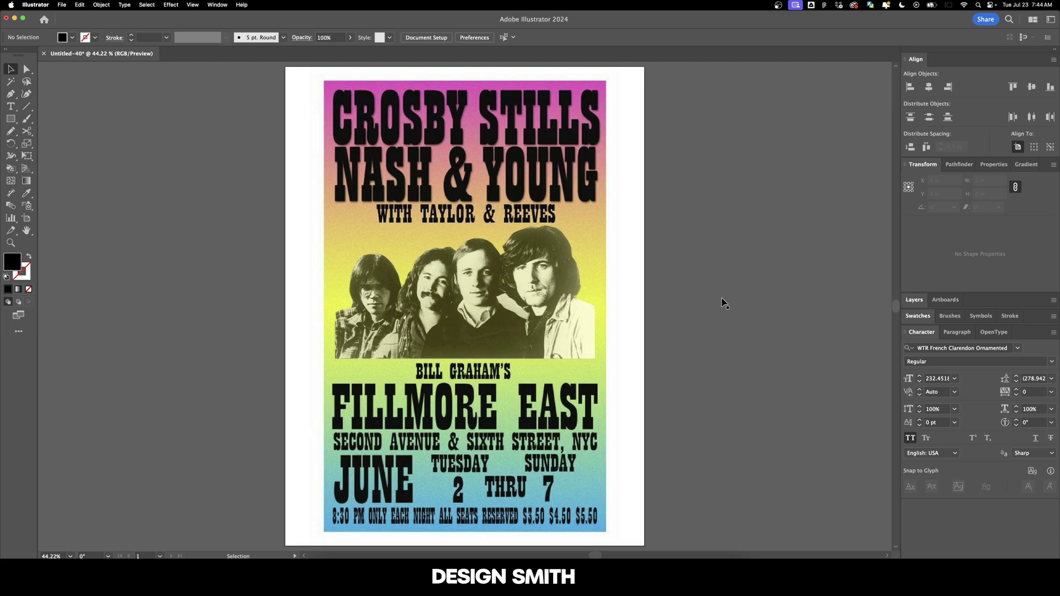
# Step: Move the Crosby Stills Nash & Young reference poster off the artboard onto the empty canvas on its right
pyautogui.press('super+minus')
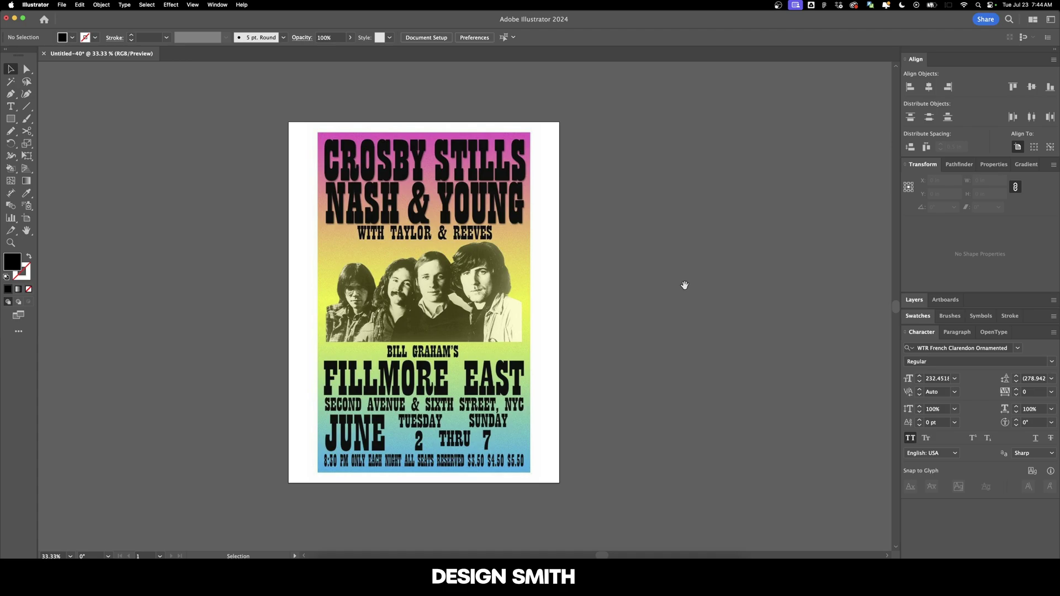
pyautogui.moveTo(685, 285); pyautogui.dragTo(651, 284)
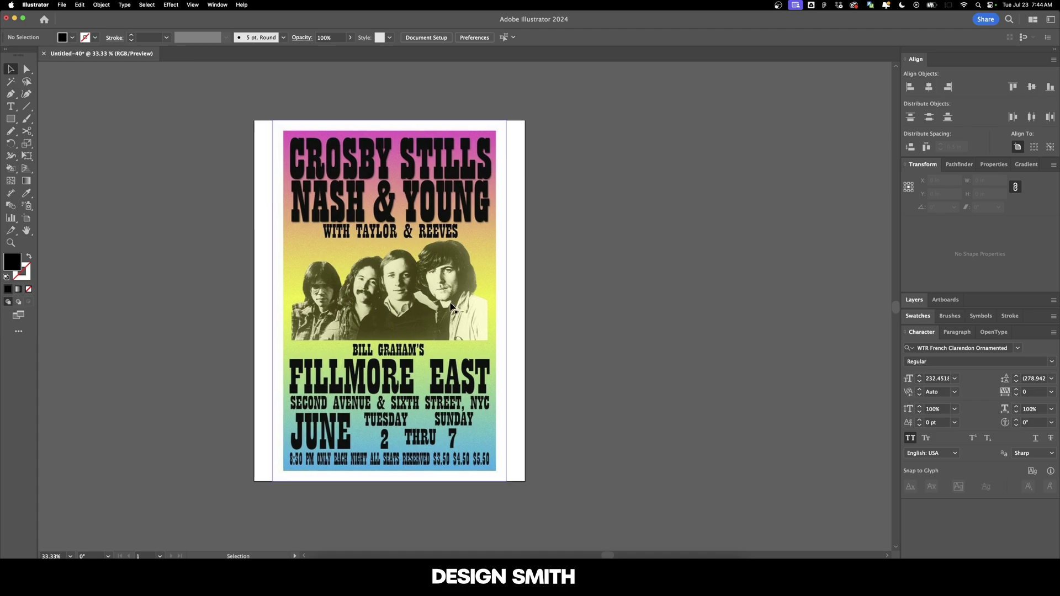
pyautogui.moveTo(390, 301); pyautogui.dragTo(700, 279)
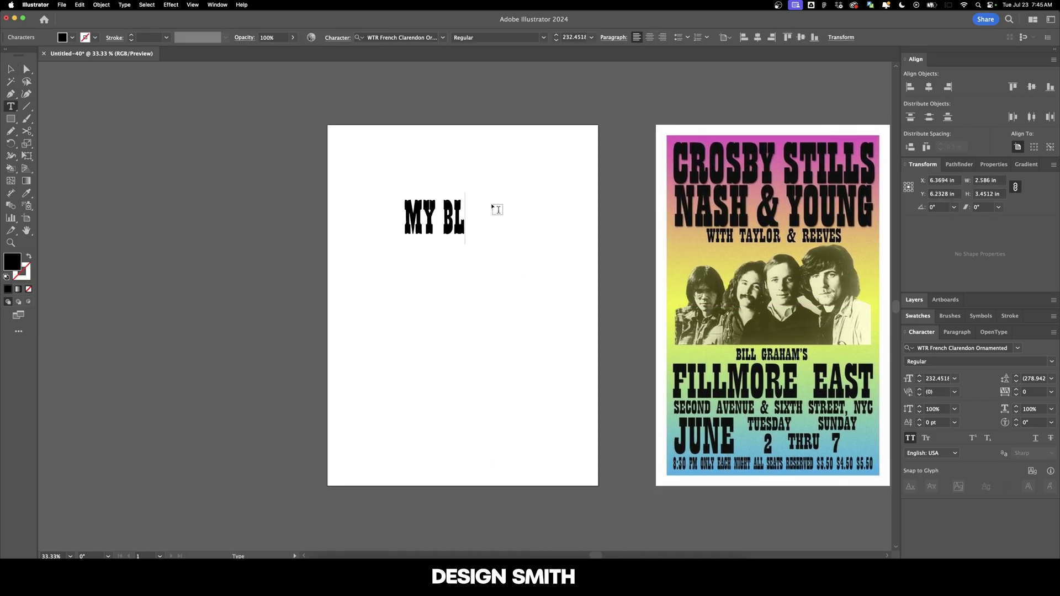
# Step: Add the text MY BLOODY VALENTINE on two lines on the empty artboard in WTR French Clarendon Ornamented
pyautogui.write('OOD')
pyautogui.write('Y')
pyautogui.press('Return')
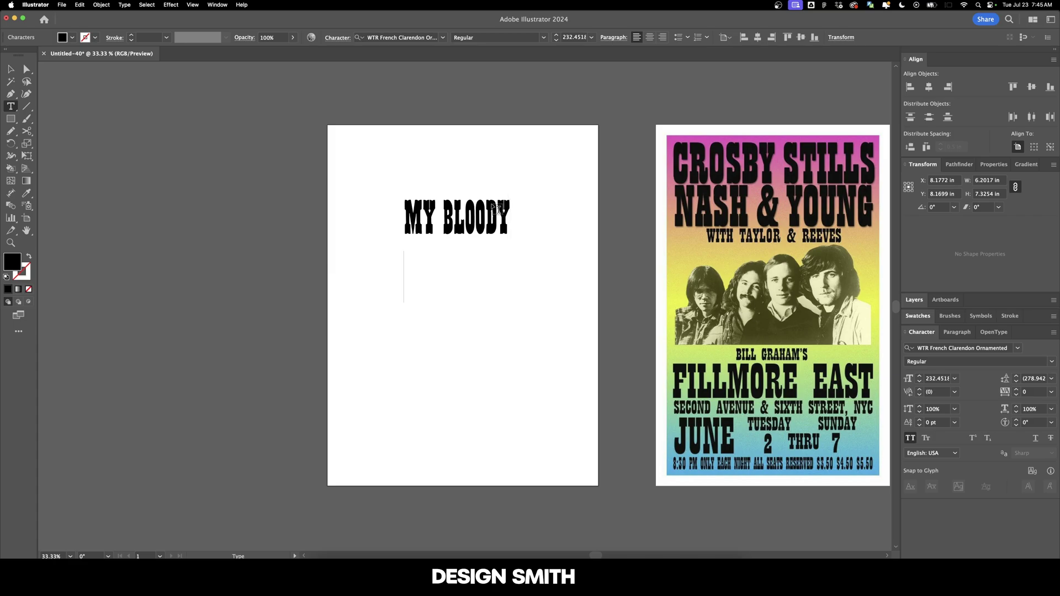
pyautogui.write('VALENTIME')
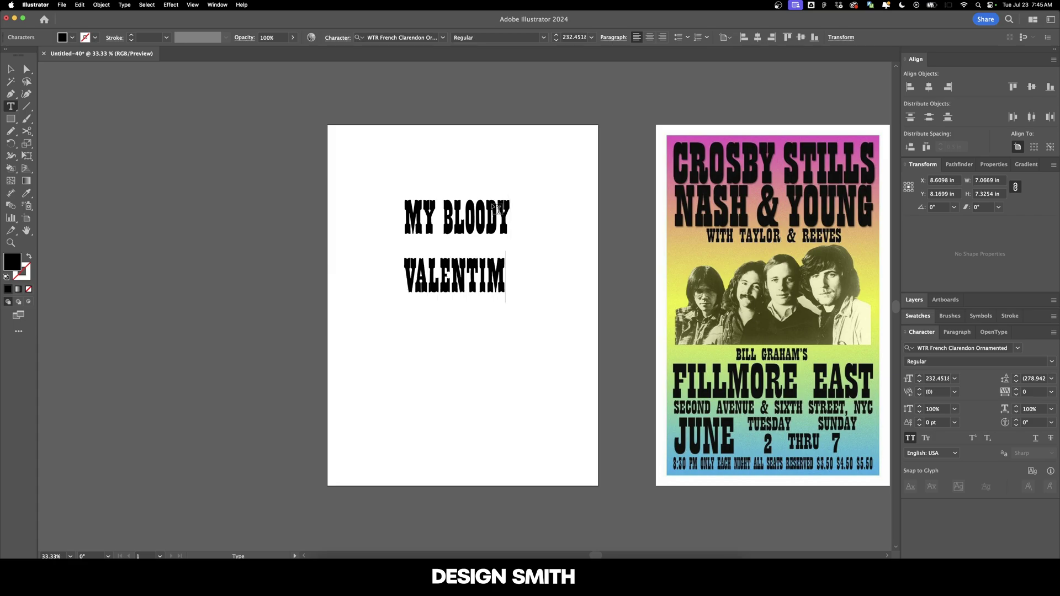
pyautogui.press('Escape')
pyautogui.moveTo(505, 283); pyautogui.dragTo(483, 280)
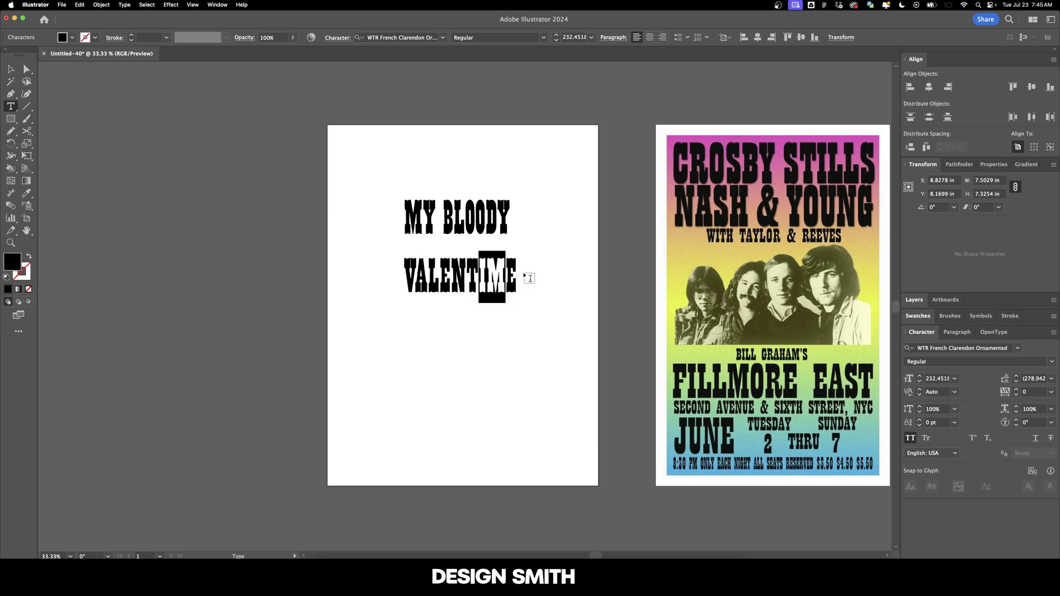
pyautogui.write('IN')
pyautogui.press('Escape')
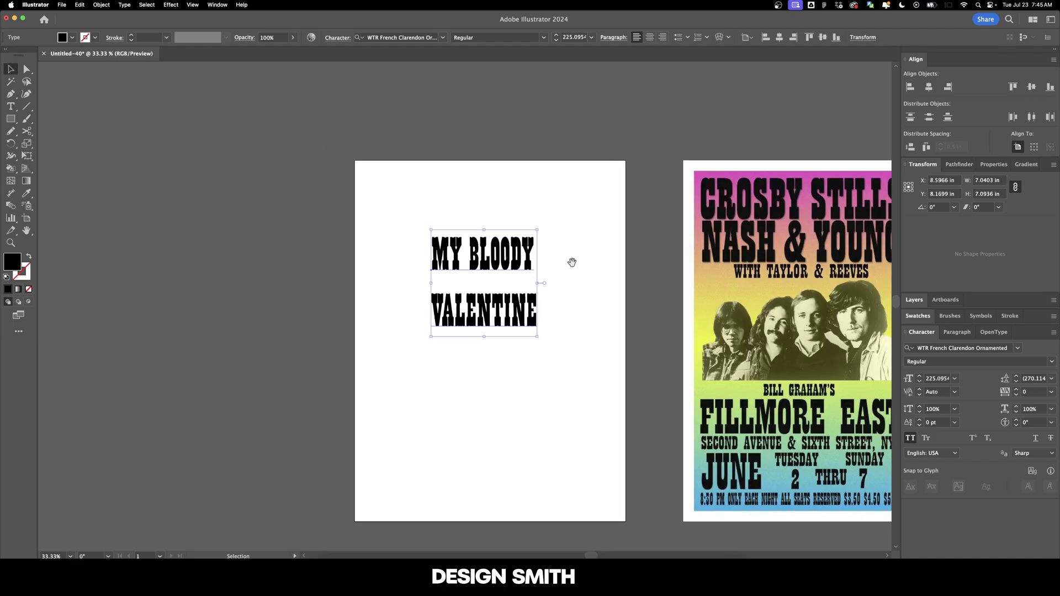
# Step: Center-align the two lines of the MY BLOODY VALENTINE text
pyautogui.press('super+equal')
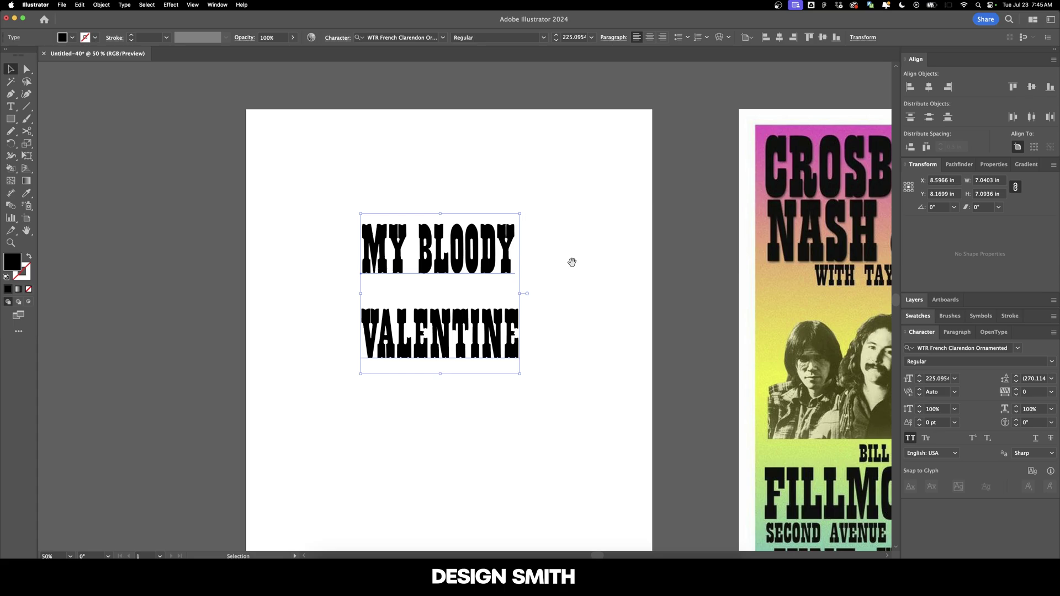
pyautogui.press('super+minus')
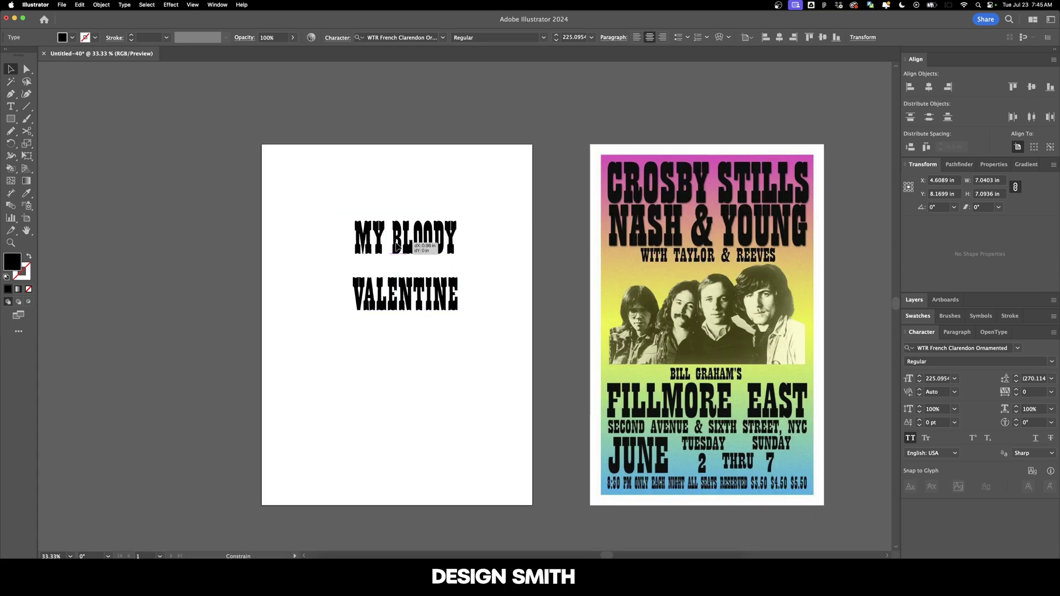
pyautogui.press('super+shift+c')
pyautogui.press('super+1')
pyautogui.moveTo(429, 247); pyautogui.dragTo(501, 276)
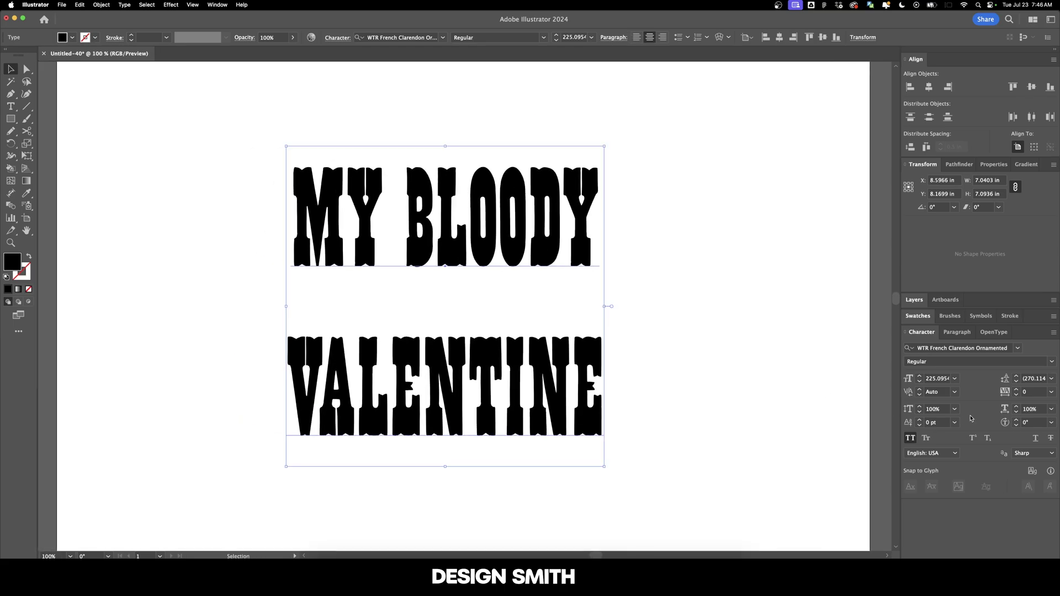
# Step: Tighten the kerning between the letters of MY BLOODY VALENTINE so both lines are about equally wide
pyautogui.click(939, 391)
pyautogui.write('-43')
pyautogui.press('Return')
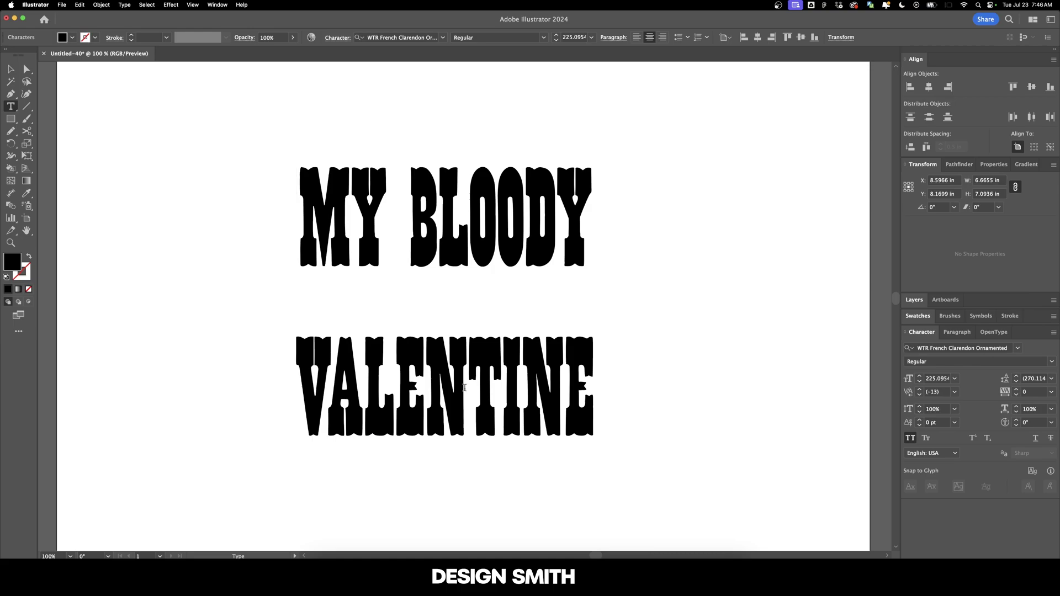
pyautogui.press('Escape')
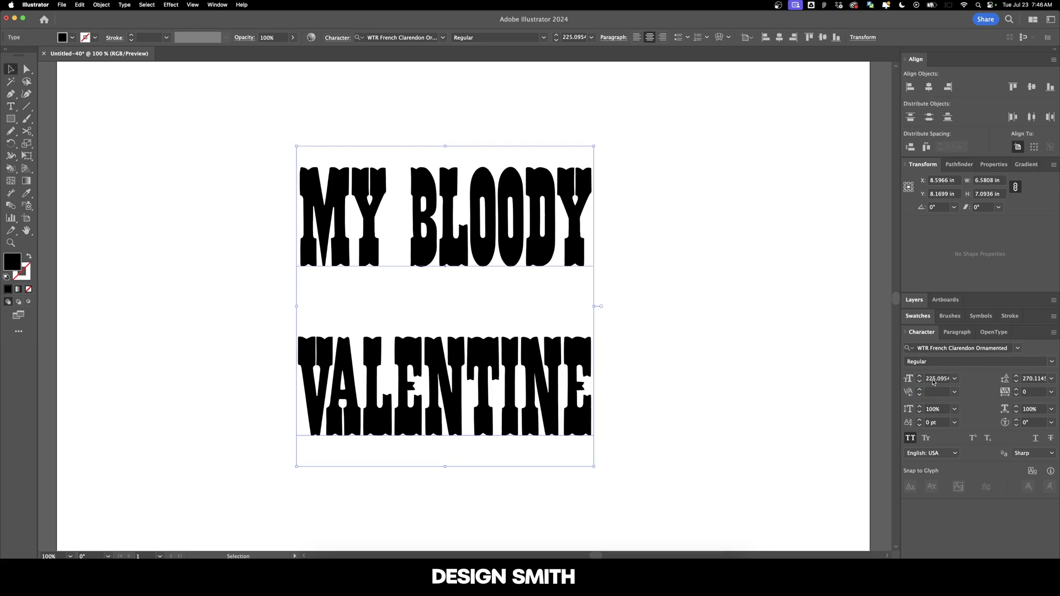
# Step: Set the MY BLOODY VALENTINE text to 200 pt font size with 150 pt leading
pyautogui.write('200')
pyautogui.press('Return')
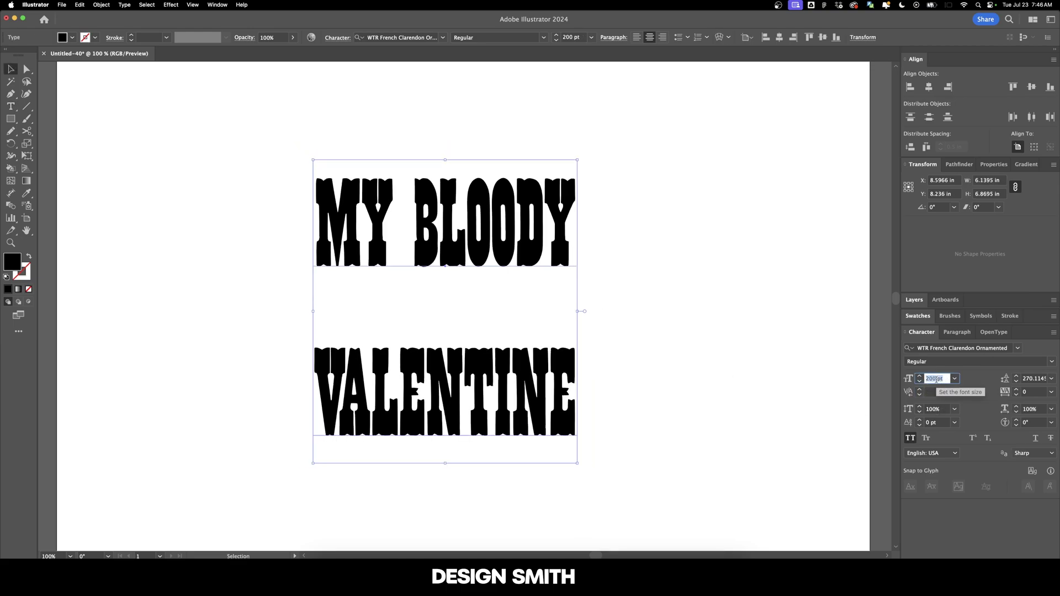
pyautogui.press('Tab')
pyautogui.hotkey('shift', 'Down')
pyautogui.hotkey('shift', 'Down')
pyautogui.hotkey('shift', 'Down')
pyautogui.hotkey('shift', 'Down')
pyautogui.hotkey('shift', 'Down')
pyautogui.hotkey('shift', 'Down')
pyautogui.hotkey('shift', 'Down')
pyautogui.hotkey('shift', 'Down')
pyautogui.hotkey('shift', 'Down')
pyautogui.press('Return')
pyautogui.click(716, 409)
# Step: Place a live-text duplicate of the MY BLOODY VALENTINE title on the canvas left of the artboard
pyautogui.press('super+minus')
pyautogui.press('super+minus')
pyautogui.moveTo(701, 404); pyautogui.dragTo(755, 355)
pyautogui.moveTo(610, 271); pyautogui.dragTo(220, 274)
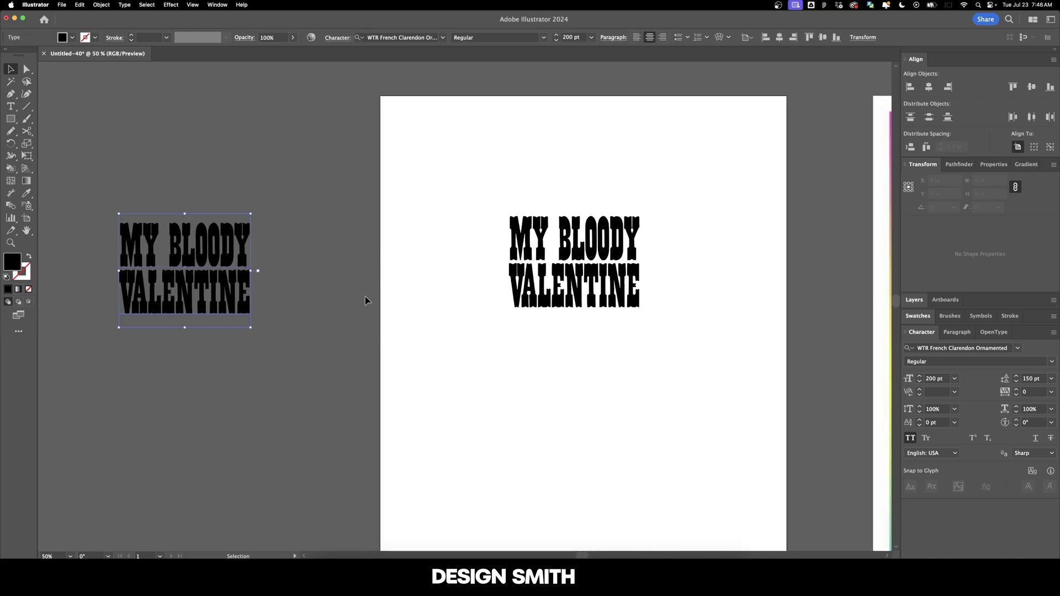
pyautogui.click(441, 324)
pyautogui.scroll(-1, 442, 324)
pyautogui.hscroll(3, 450, 325)
pyautogui.hscroll(2, 489, 331)
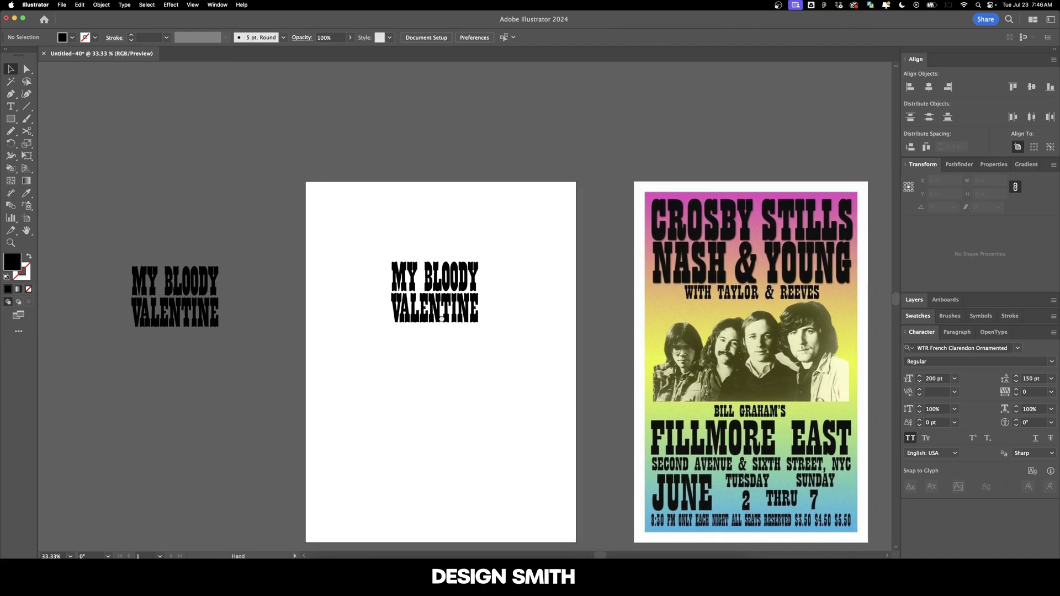
# Step: Move the artboard's title near its upper-left corner and convert the text to outlines
pyautogui.press('super+plus')
pyautogui.hscroll(2, 450, 314)
pyautogui.hscroll(2, 450, 313)
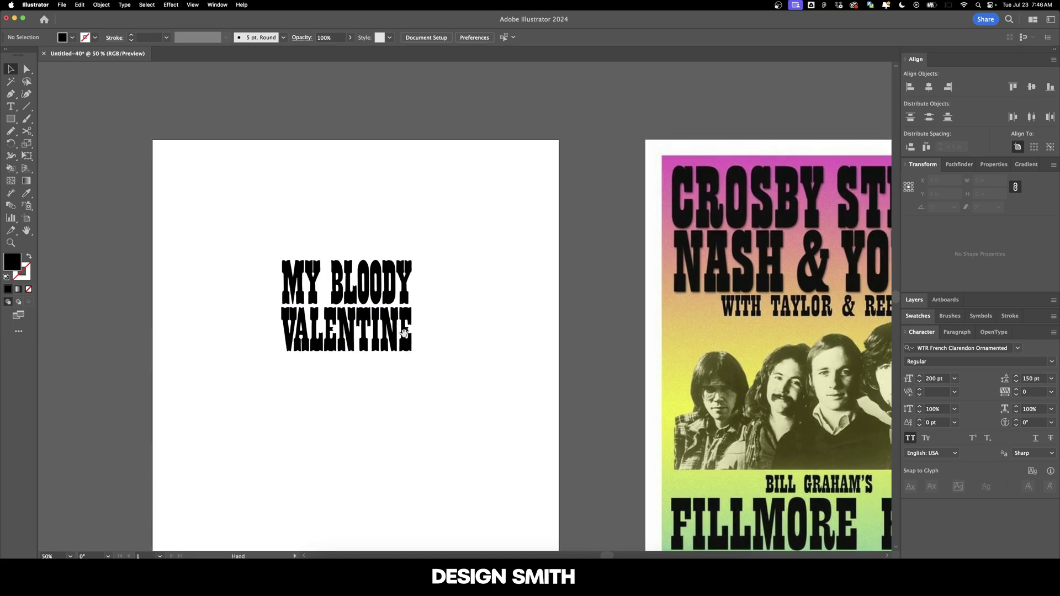
pyautogui.moveTo(409, 359); pyautogui.dragTo(309, 257)
pyautogui.press('shift+super+o')
pyautogui.press('shift+super+a')
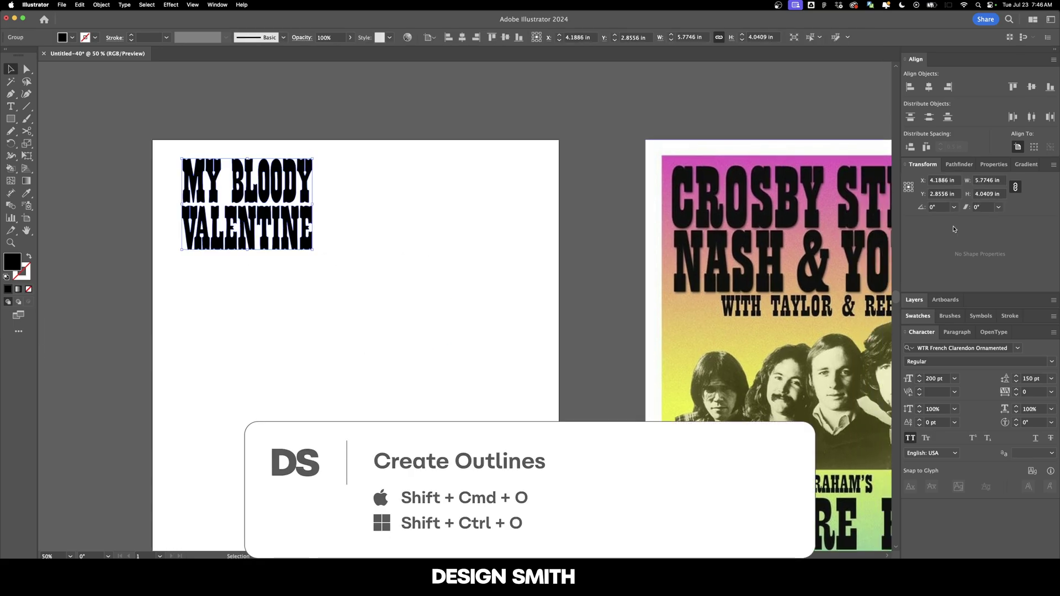
# Step: Draw an unfilled rectangle with a 1 pt stroke, about 16.6 by 21.9 in, inside the artboard's edges
pyautogui.hscroll(-1, 175, 145)
pyautogui.scroll(1, 176, 144)
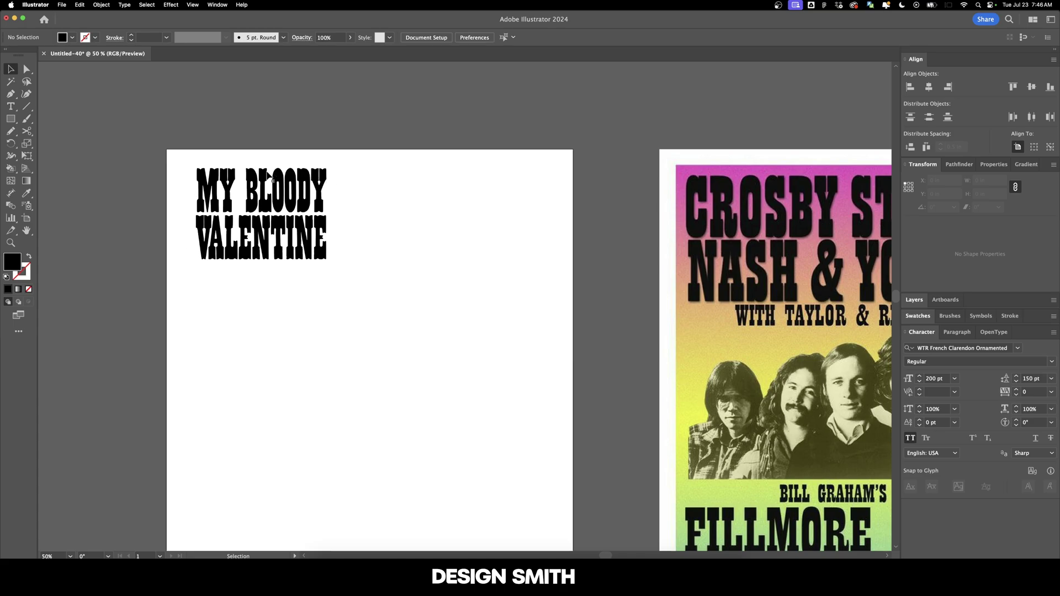
pyautogui.press('super+minus')
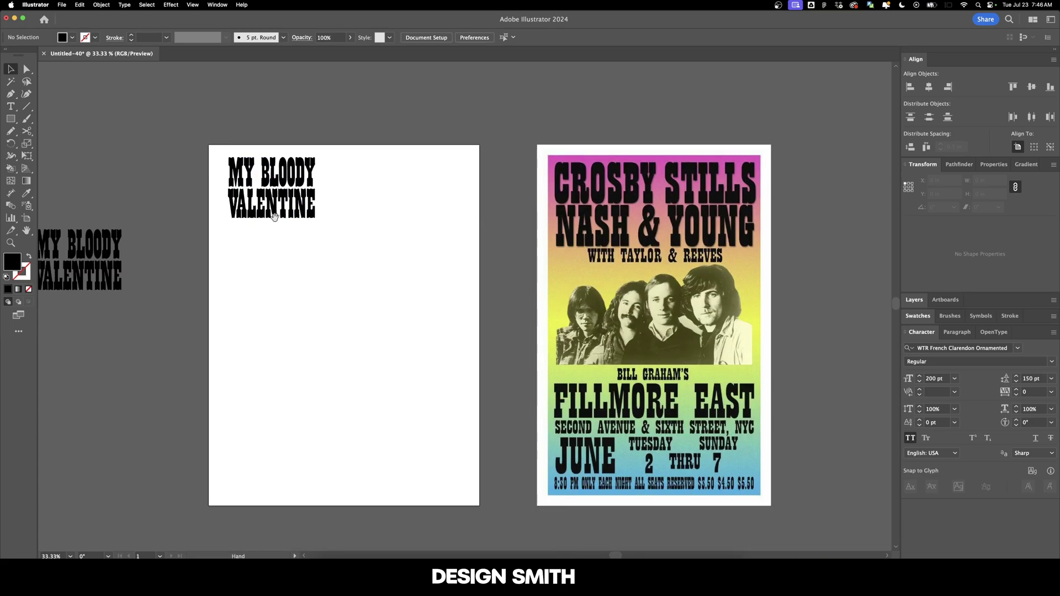
pyautogui.click(11, 120)
pyautogui.moveTo(217, 157); pyautogui.dragTo(467, 486)
pyautogui.moveTo(385, 225); pyautogui.dragTo(471, 262)
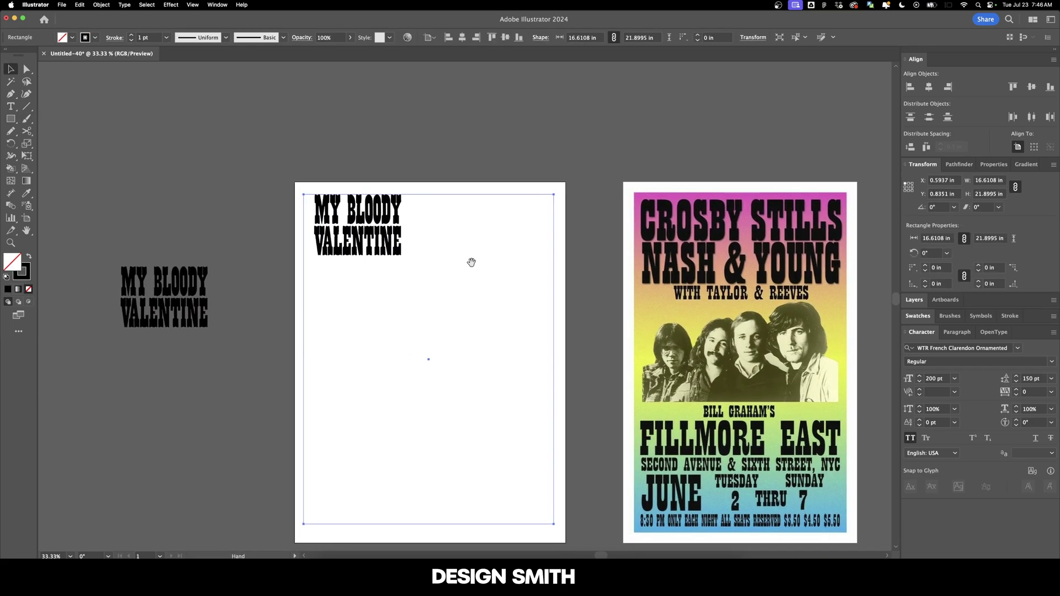
# Step: Position the margin rectangle's upper-left corner at X 1 in and Y 1 in
pyautogui.scroll(2, 246, 137)
pyautogui.moveTo(645, 253); pyautogui.dragTo(537, 171)
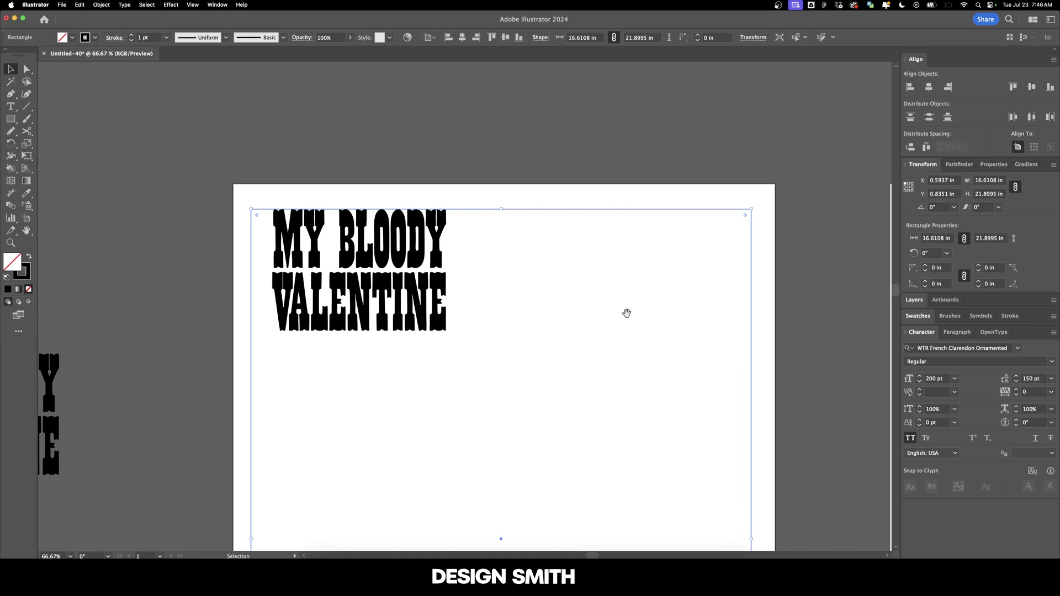
pyautogui.click(947, 180)
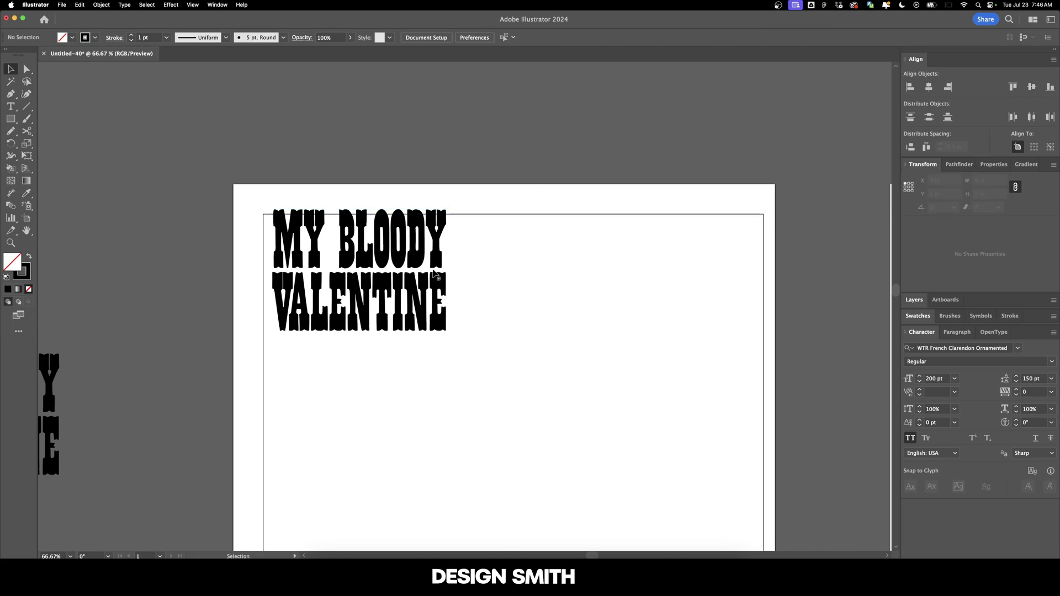
pyautogui.click(419, 246)
pyautogui.click(618, 236)
pyautogui.moveTo(618, 236); pyautogui.dragTo(657, 205)
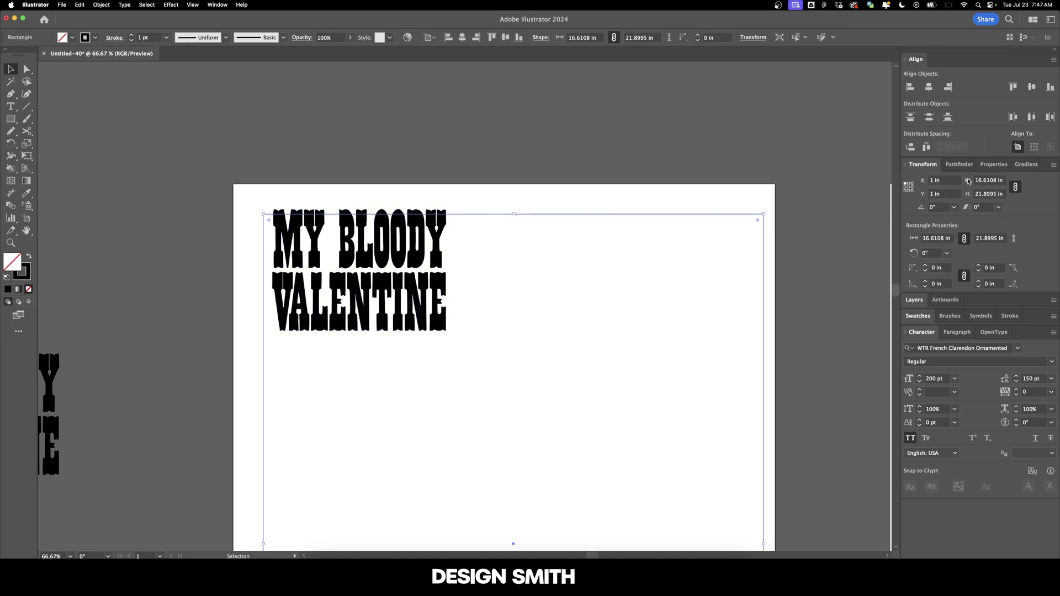
# Step: Set the margin rectangle's width to 16 in and its height to 22 in
pyautogui.click(988, 180)
pyautogui.write('16')
pyautogui.press('Return')
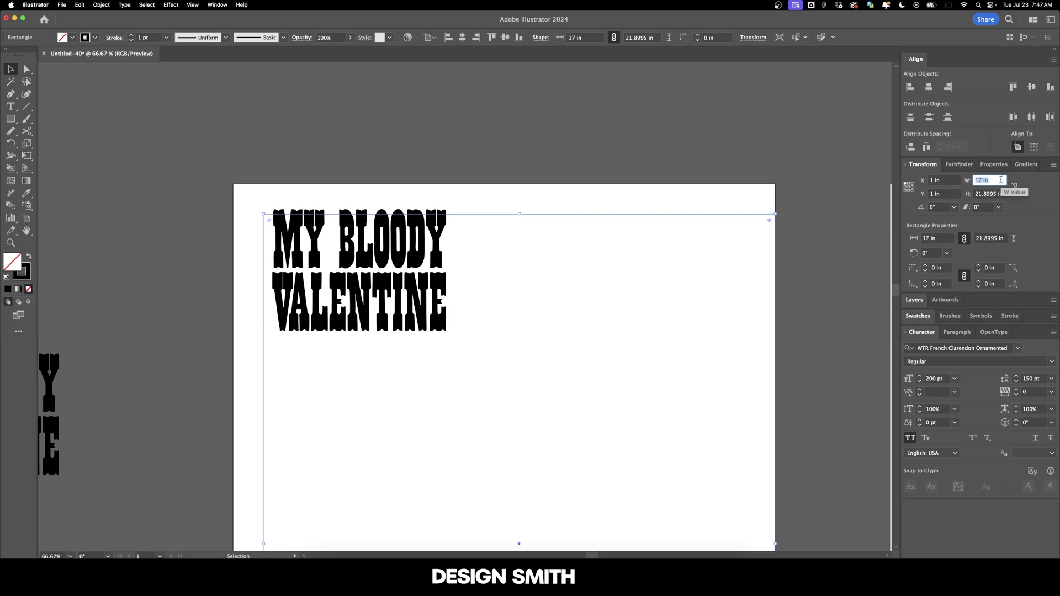
pyautogui.scroll(-10, 838, 320)
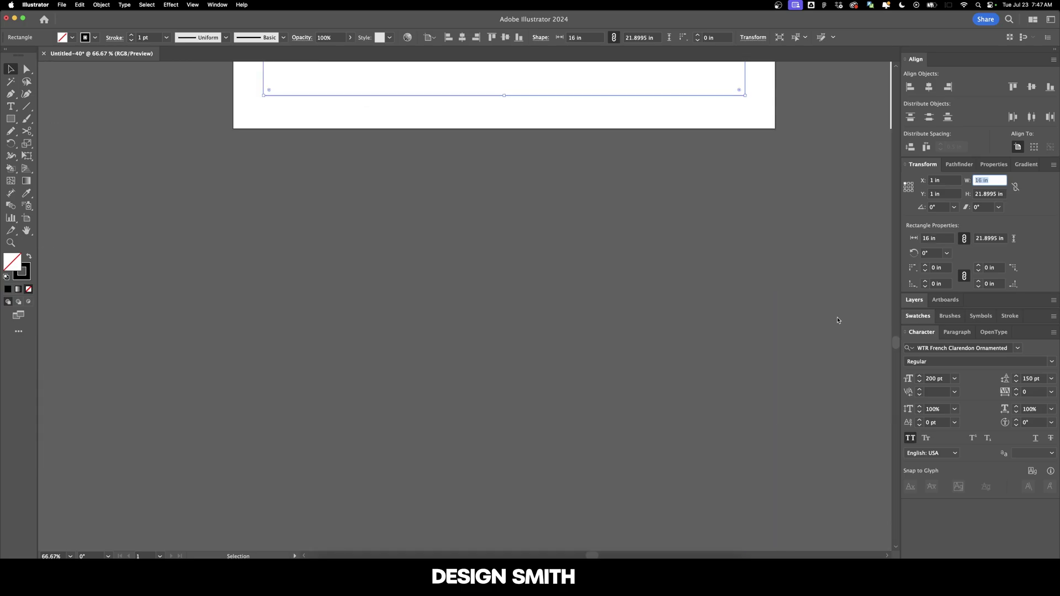
pyautogui.scroll(3, 838, 320)
pyautogui.press('Tab')
pyautogui.write('22')
pyautogui.press('Return')
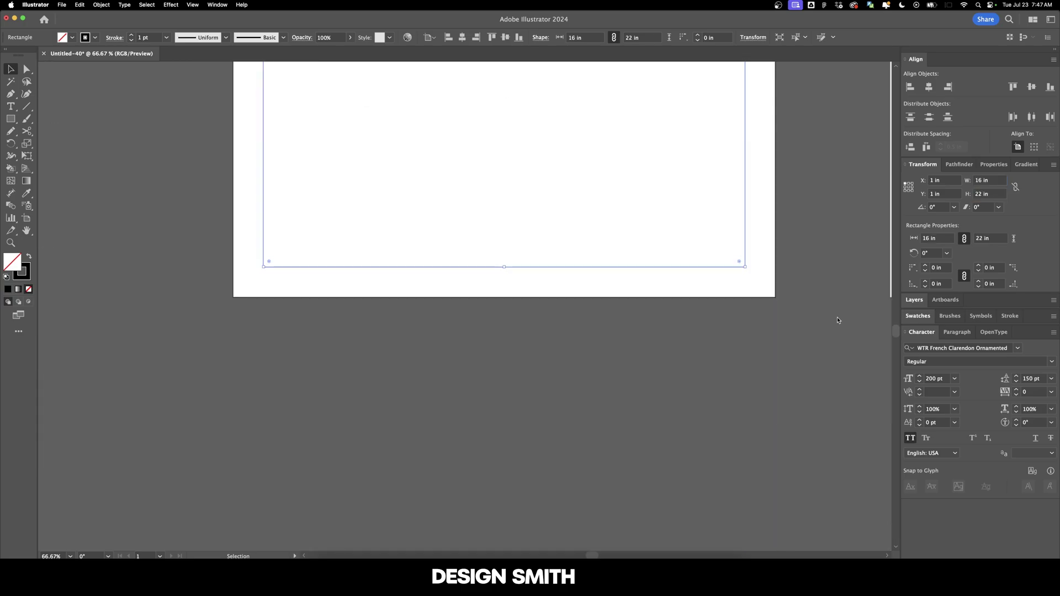
pyautogui.click(790, 337)
pyautogui.scroll(10, 677, 286)
# Step: Align the outlined title to the left and top edges of the margin rectangle as key object
pyautogui.click(447, 201)
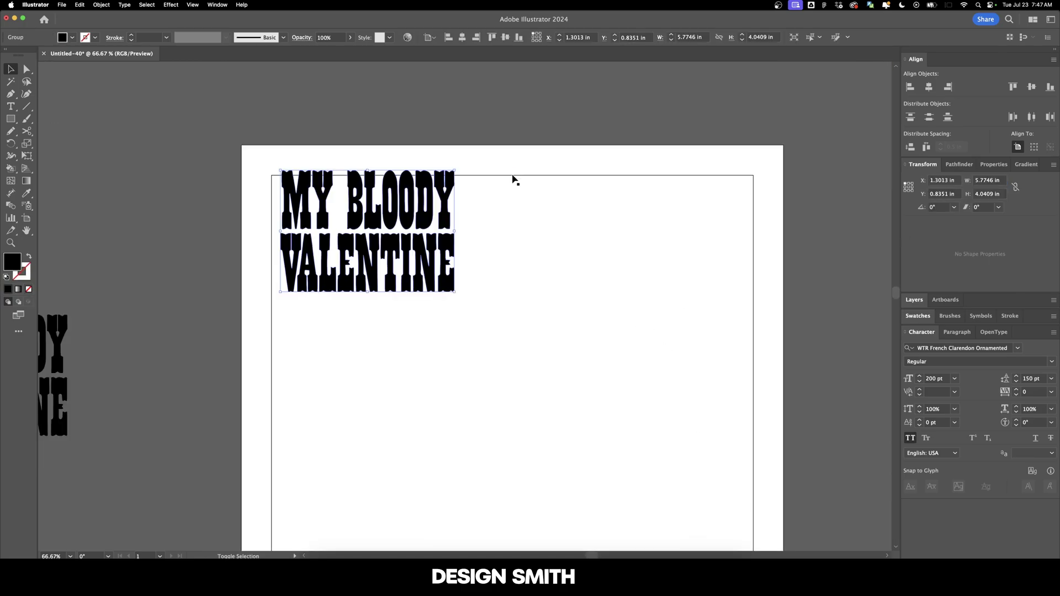
pyautogui.keyDown('shift'); pyautogui.click(514, 176); pyautogui.keyUp('shift')
pyautogui.click(533, 175)
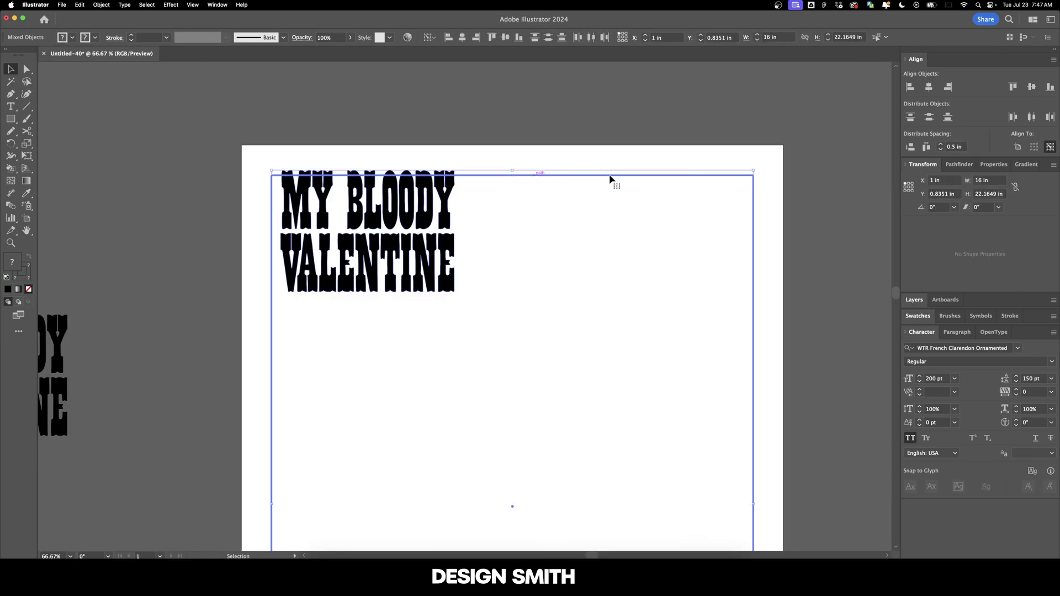
pyautogui.click(911, 87)
pyautogui.click(1014, 86)
pyautogui.click(796, 138)
# Step: Move the outlined title 1 in right and 1 in down from the margin rectangle's corner
pyautogui.click(412, 196)
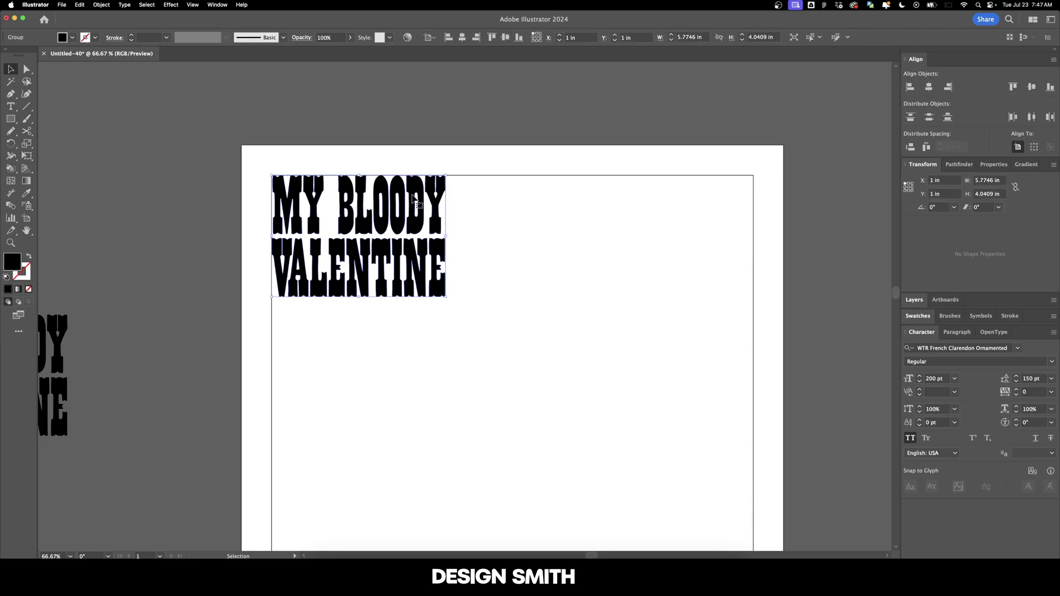
pyautogui.press('Return')
pyautogui.write('1')
pyautogui.press('Tab')
pyautogui.write('1')
pyautogui.press('Tab')
pyautogui.press('Return')
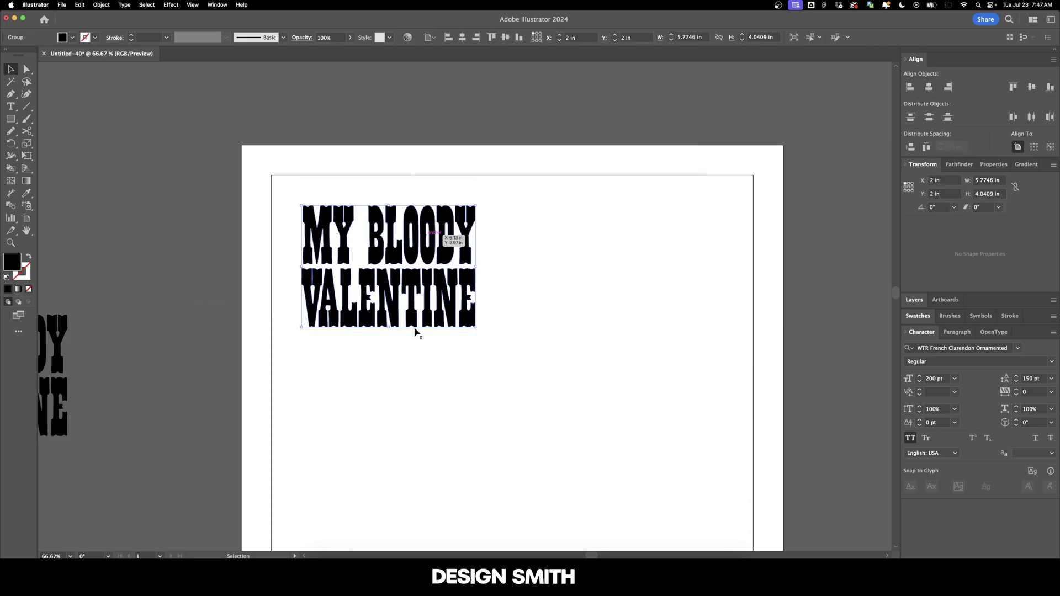
# Step: Scale the outlined title proportionally to a width of 14 in
pyautogui.press('super+minus')
pyautogui.click(1015, 187)
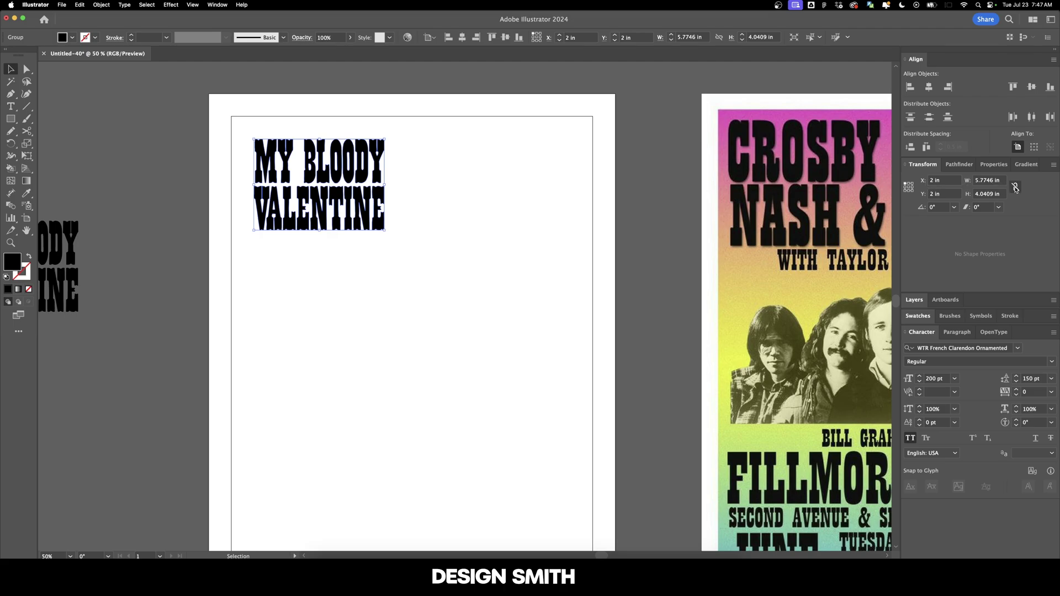
pyautogui.click(994, 181)
pyautogui.write('15')
pyautogui.press('Return')
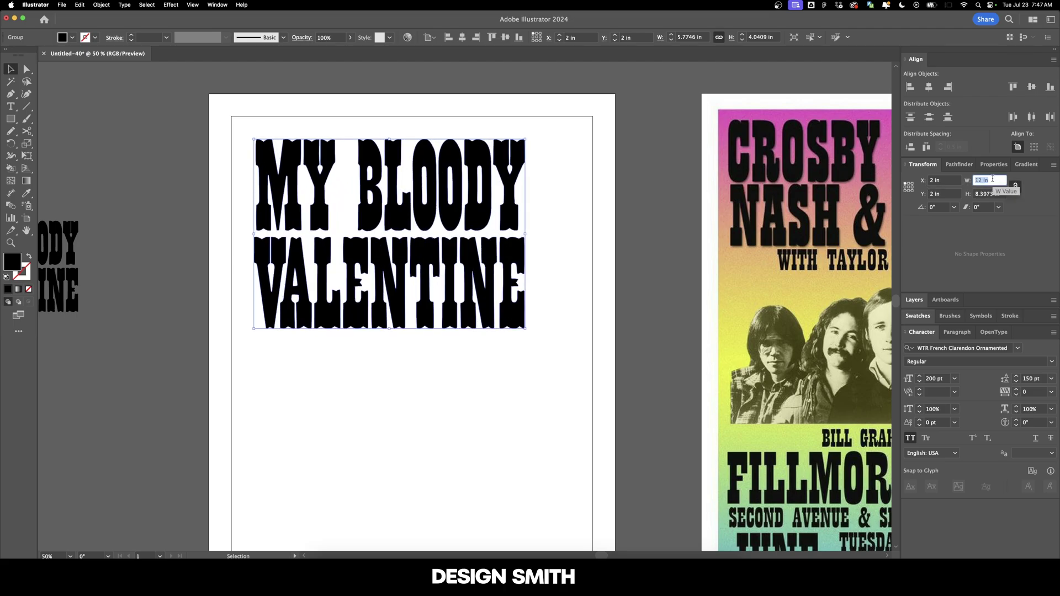
pyautogui.press('Down')
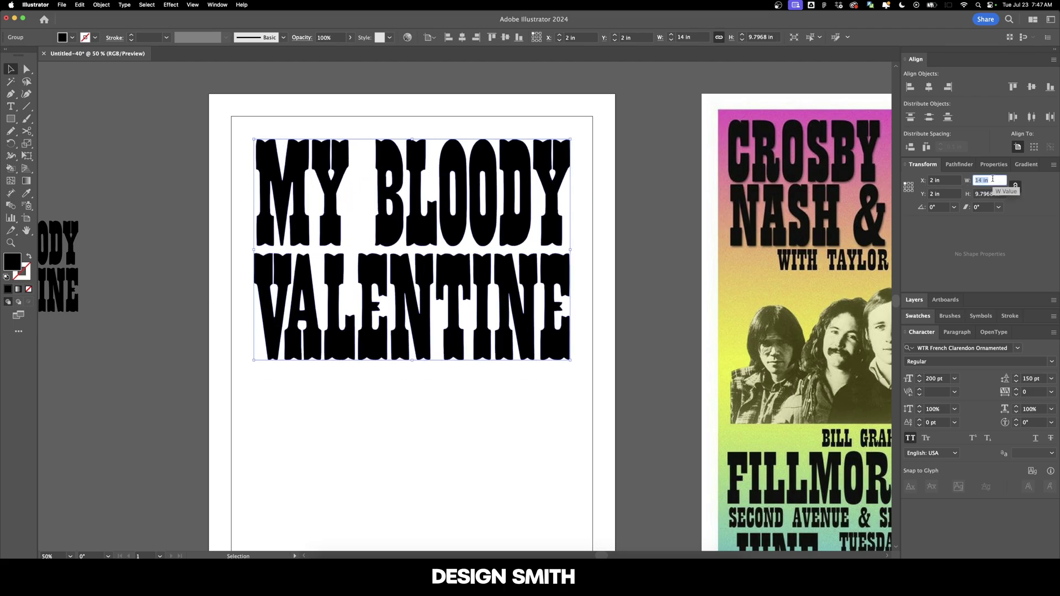
pyautogui.press('Return')
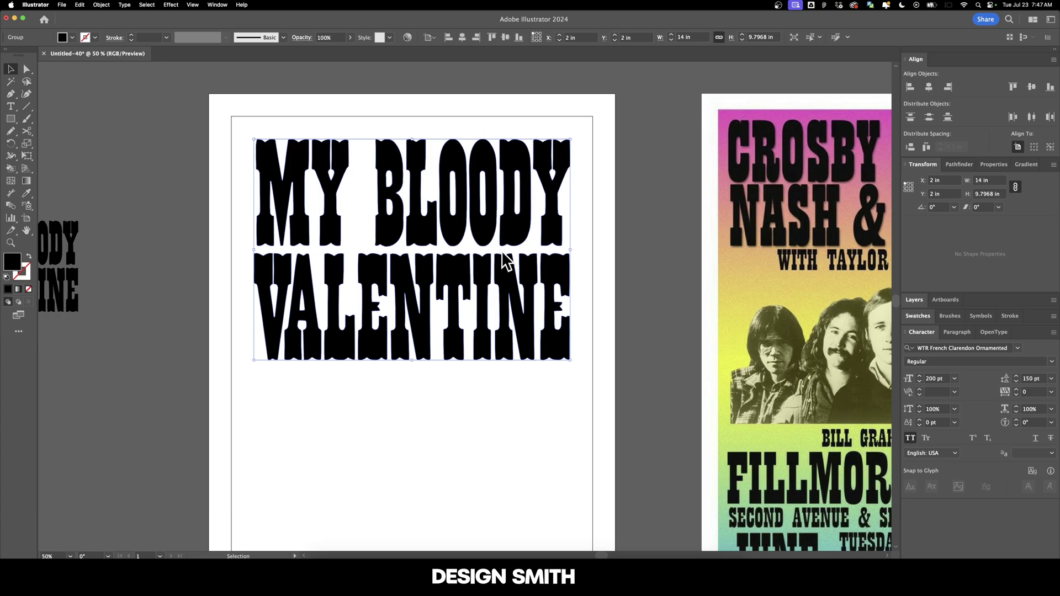
# Step: Unlock the title's proportions and set only its height to 7 in
pyautogui.click(1016, 187)
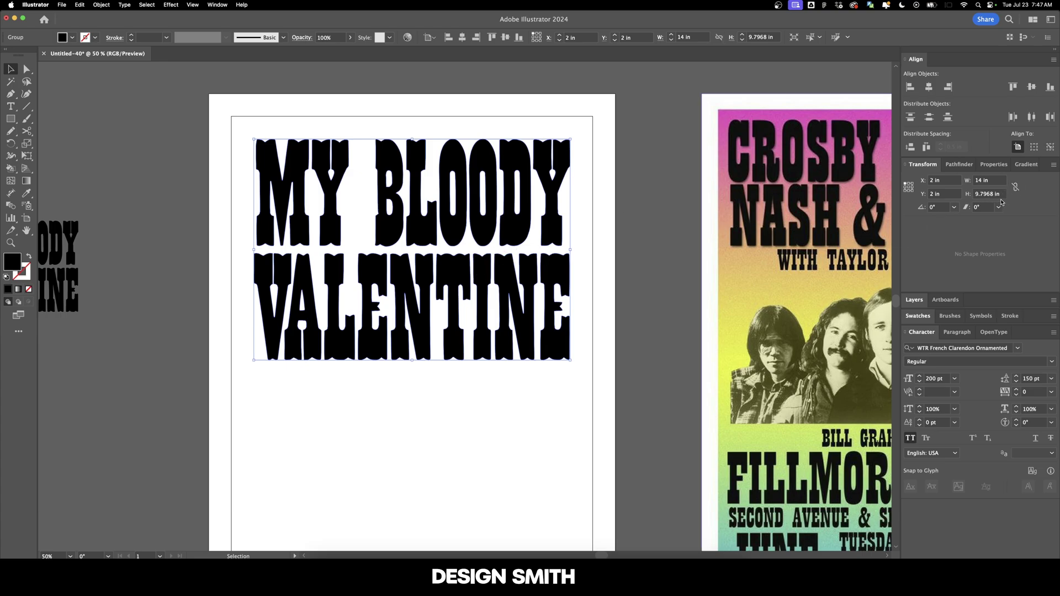
pyautogui.click(1003, 196)
pyautogui.press('super+a')
pyautogui.write('8')
pyautogui.press('Return')
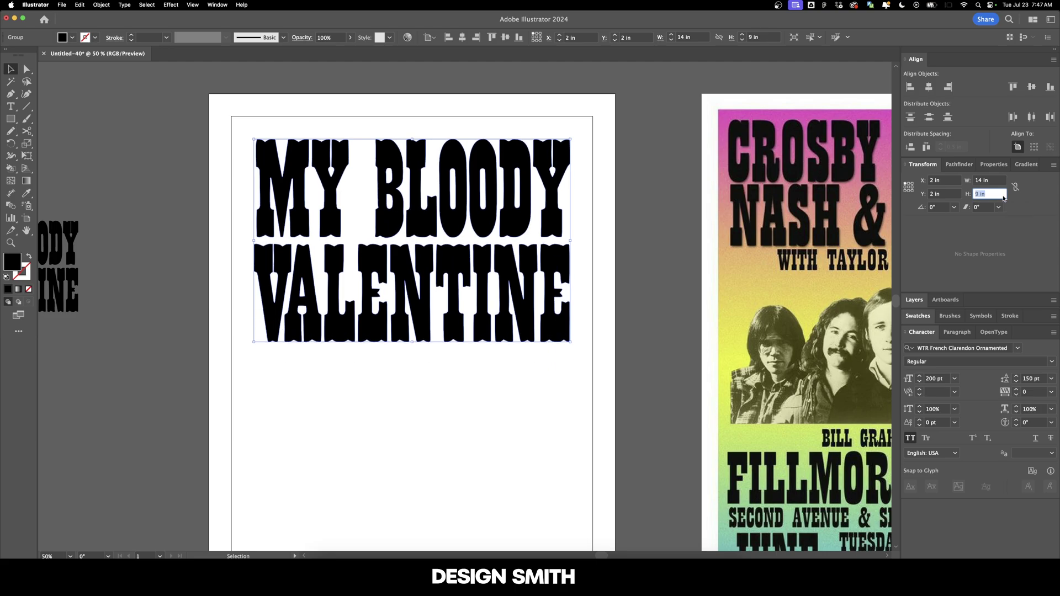
pyautogui.write('7')
pyautogui.press('Return')
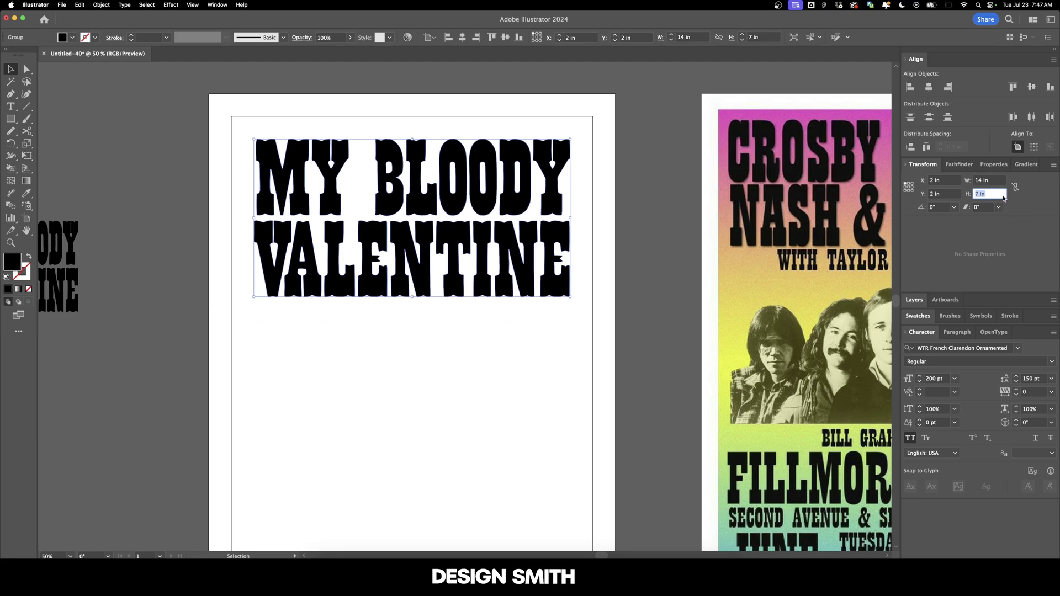
# Step: Add the support-act line WITH SLOWDIVE below the title
pyautogui.click(681, 296)
pyautogui.scroll(-3, 687, 256)
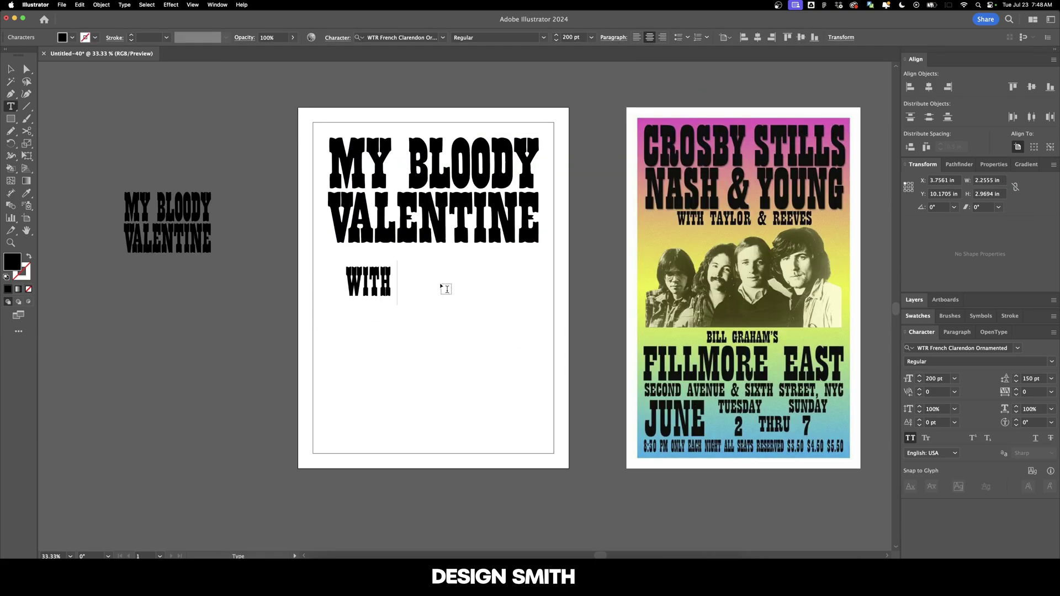
pyautogui.write('SLOWDIVE')
pyautogui.press('Escape')
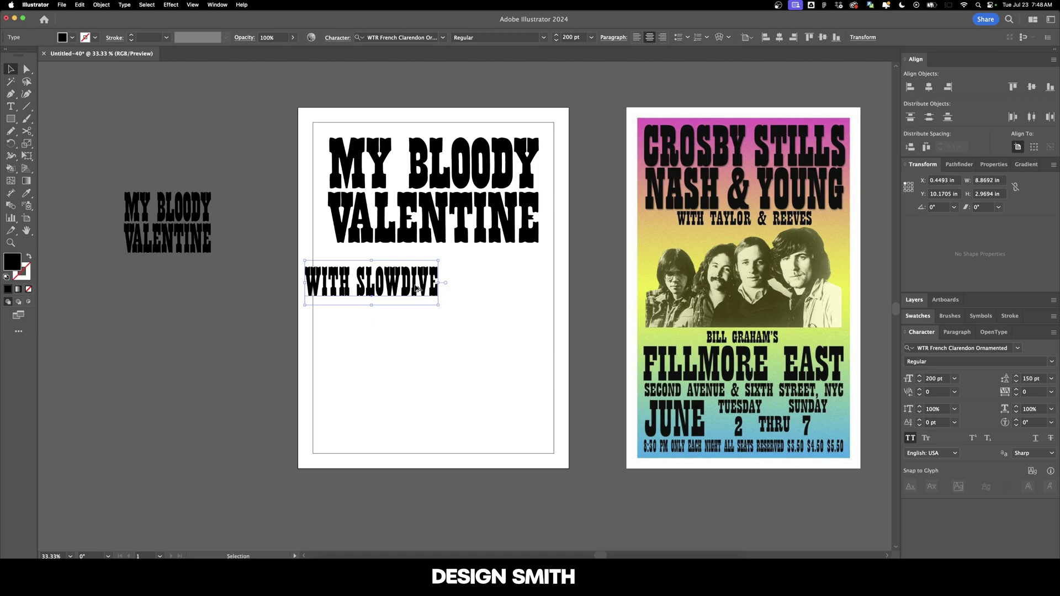
# Step: Set the WITH SLOWDIVE line's kerning to Optical and shift it beneath the title
pyautogui.scroll(1, 417, 288)
pyautogui.scroll(1, 350, 305)
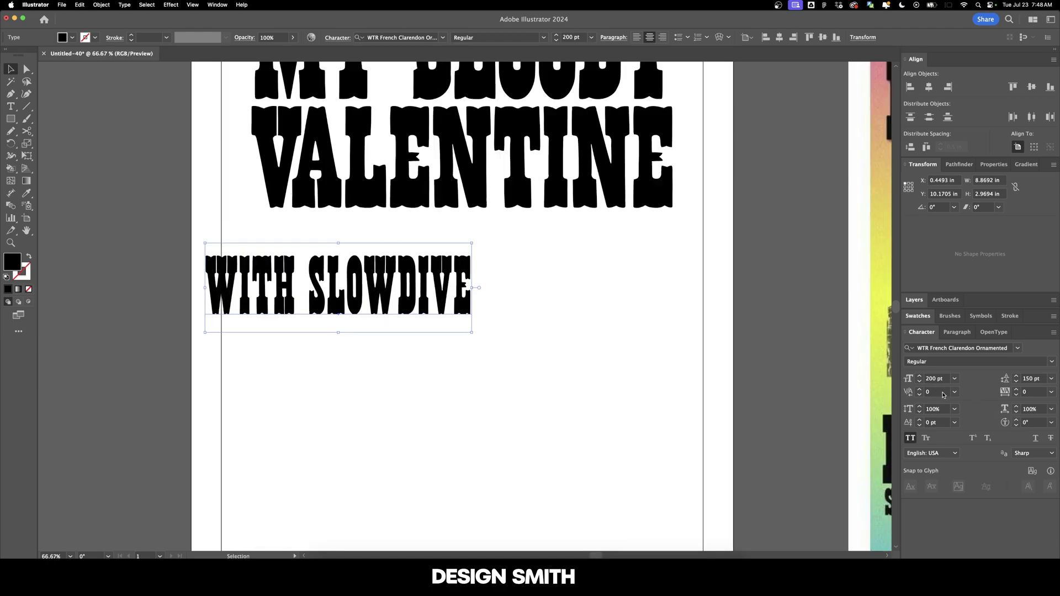
pyautogui.click(956, 396)
pyautogui.click(961, 204)
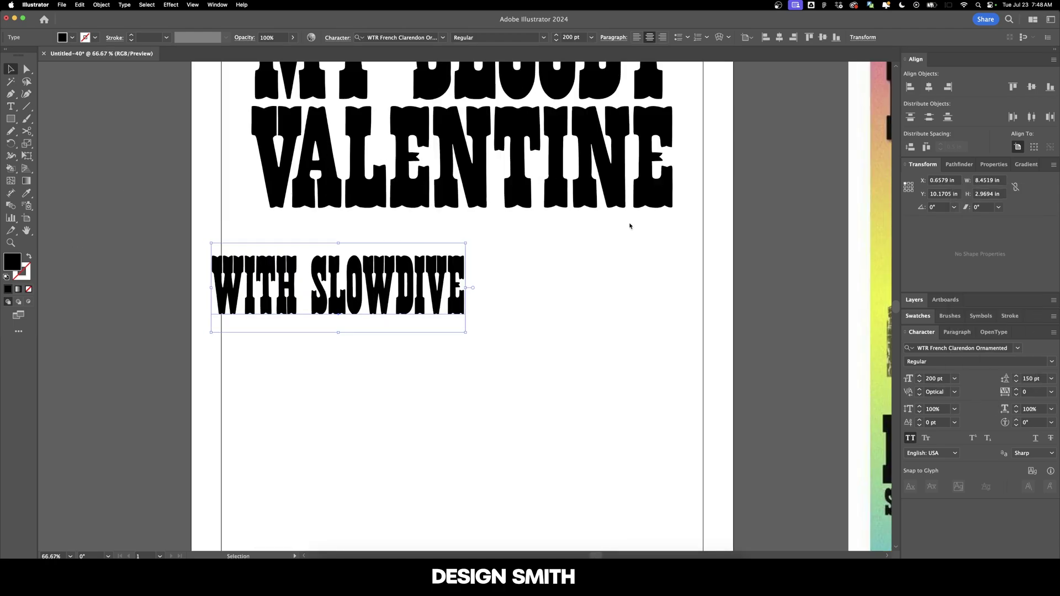
pyautogui.doubleClick(385, 296)
pyautogui.press('Home')
pyautogui.press('Right')
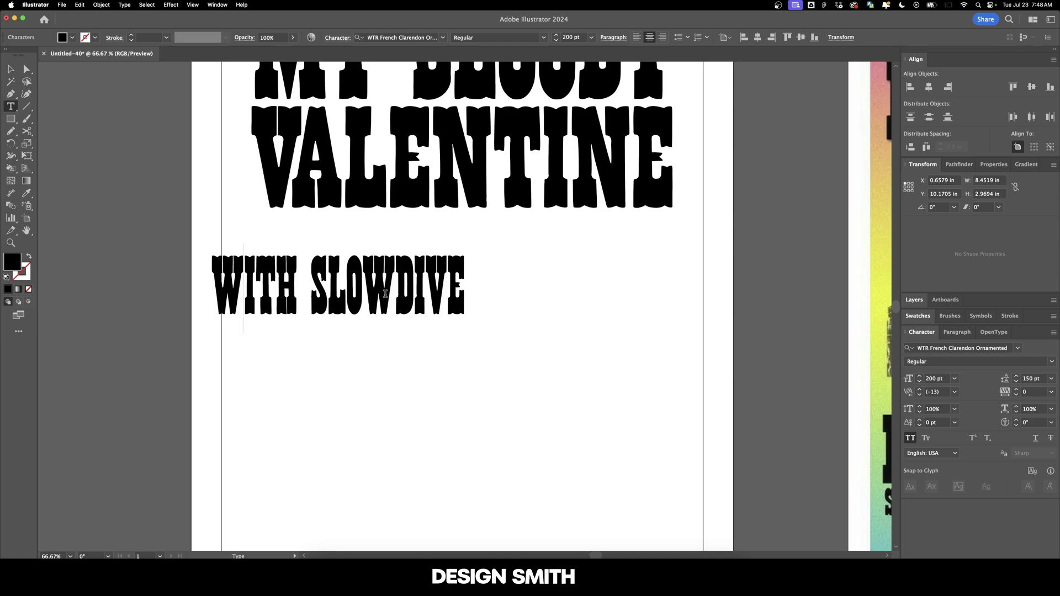
pyautogui.press('Escape')
# Step: Reduce the vertical scale of the WITH SLOWDIVE text to 70%
pyautogui.click(944, 410)
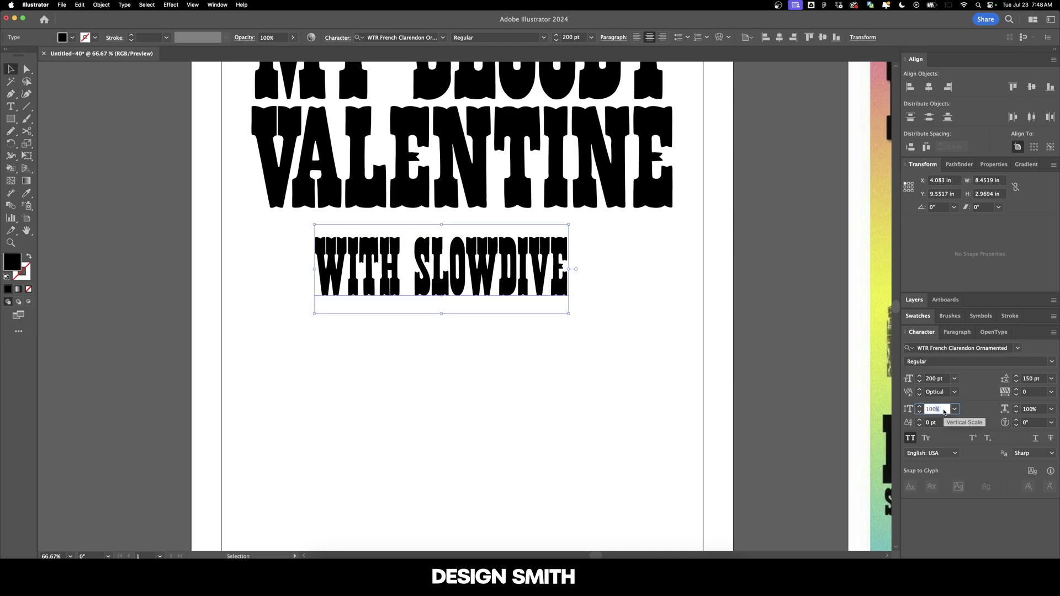
pyautogui.hotkey('shift', 'Down')
pyautogui.hotkey('shift', 'Down')
pyautogui.hotkey('shift', 'Down')
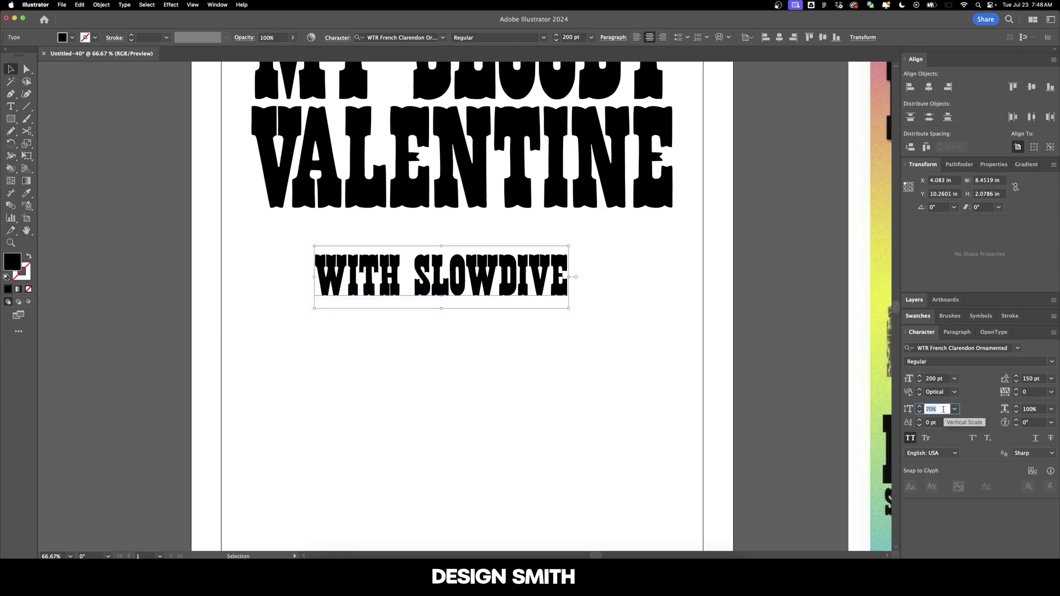
pyautogui.press('Return')
# Step: Center the WITH SLOWDIVE line horizontally on the artboard and move it up close under the title
pyautogui.click(779, 37)
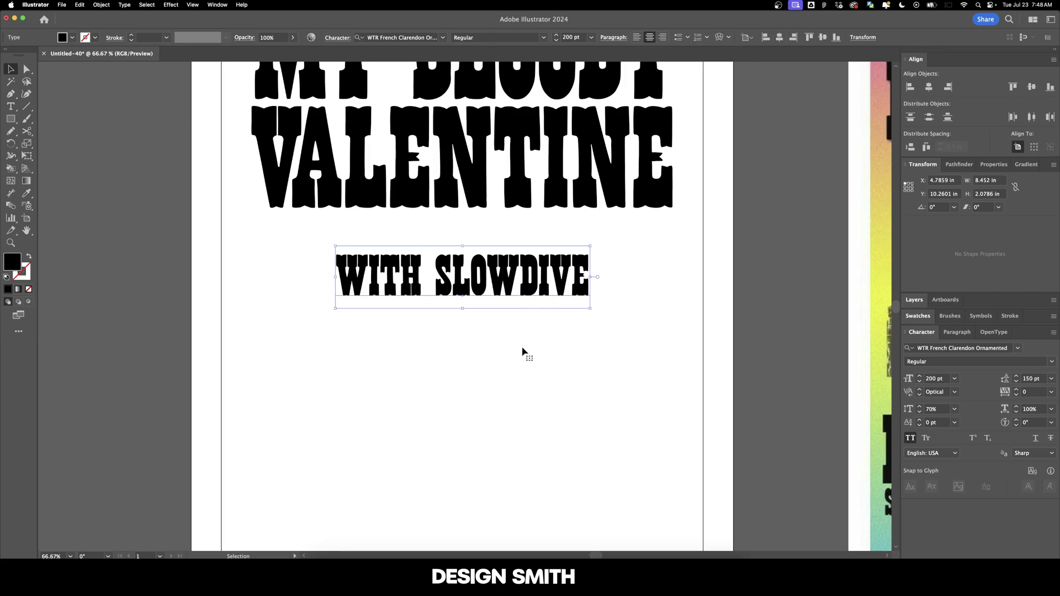
pyautogui.moveTo(510, 290); pyautogui.dragTo(511, 256)
pyautogui.click(613, 251)
# Step: Draw an unfilled, stroked rectangle about 14.1 by 4.7 in below WITH SLOWDIVE as the photo area, and shorten it slightly
pyautogui.scroll(-2, 613, 251)
pyautogui.moveTo(632, 293)
pyautogui.mouseDown()
pyautogui.moveTo(545, 304)
pyautogui.moveTo(520, 282)
pyautogui.mouseUp()
pyautogui.press('m')
pyautogui.hotkey('shift', 'x')
pyautogui.moveTo(337, 286)
pyautogui.mouseDown()
pyautogui.moveTo(520, 356)
pyautogui.moveTo(550, 357)
pyautogui.mouseUp()
pyautogui.press('v')
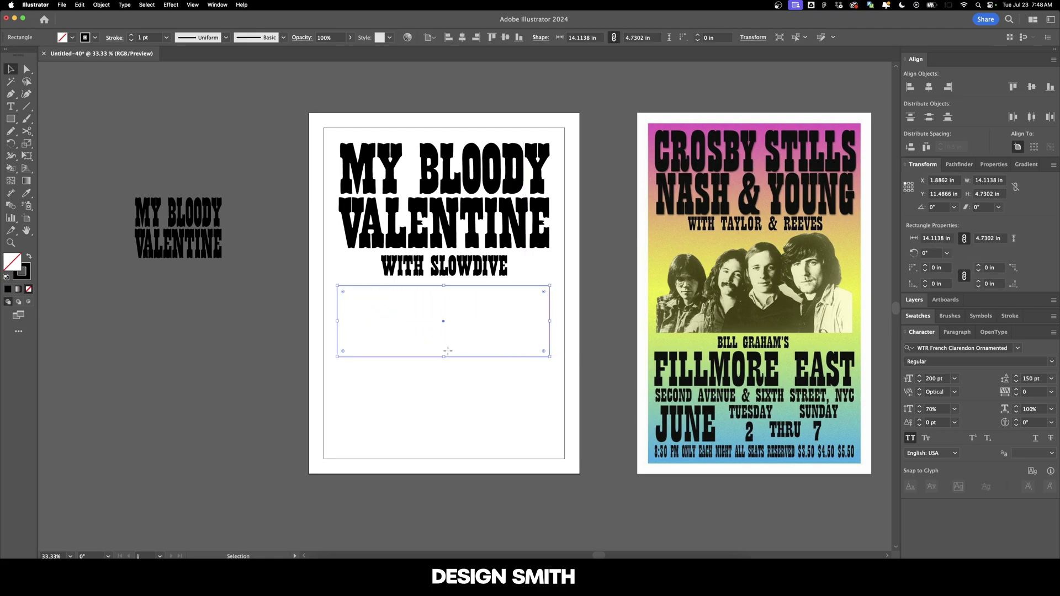
pyautogui.moveTo(445, 358); pyautogui.dragTo(444, 355)
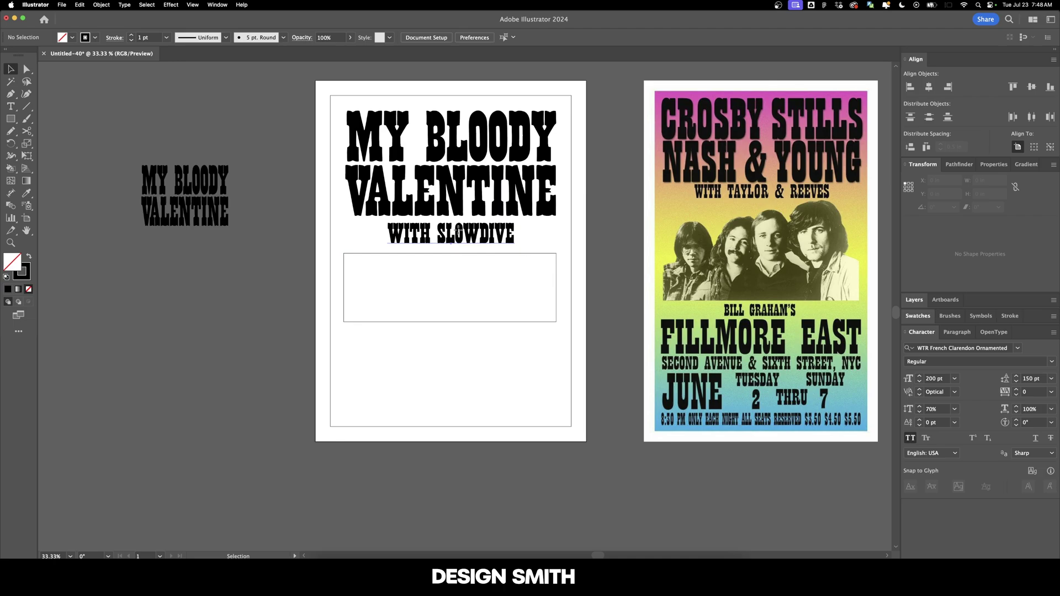
# Step: Copy the WITH SLOWDIVE line below the rectangle and replace its text with THE BASEMENT EAST
pyautogui.moveTo(456, 243); pyautogui.dragTo(463, 340)
pyautogui.scroll(-1, 476, 342)
pyautogui.scroll(1, 478, 343)
pyautogui.write('THE ')
pyautogui.write(' BASEMENT EA')
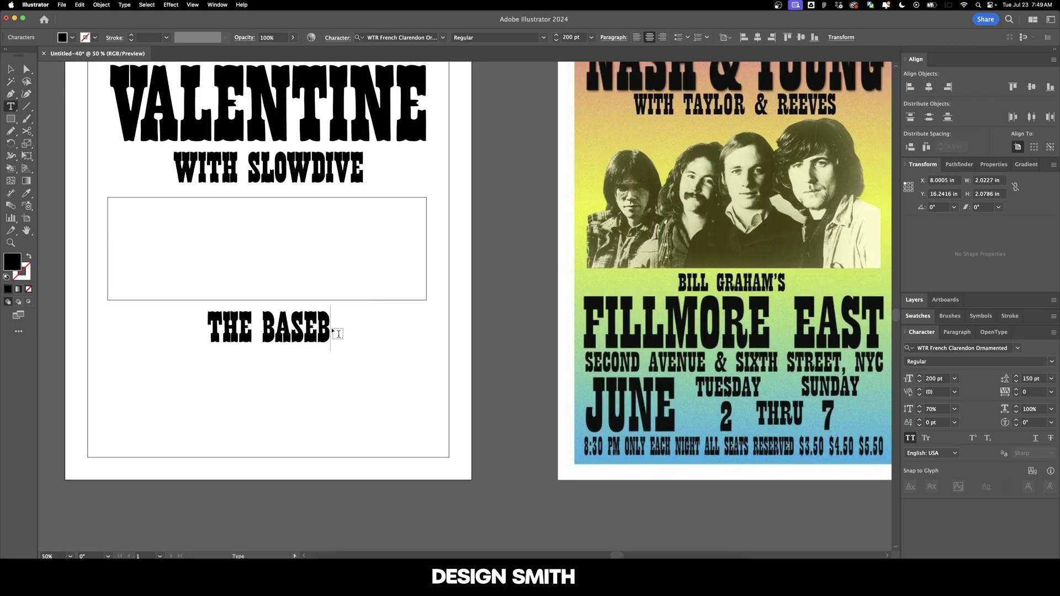
pyautogui.write('ST')
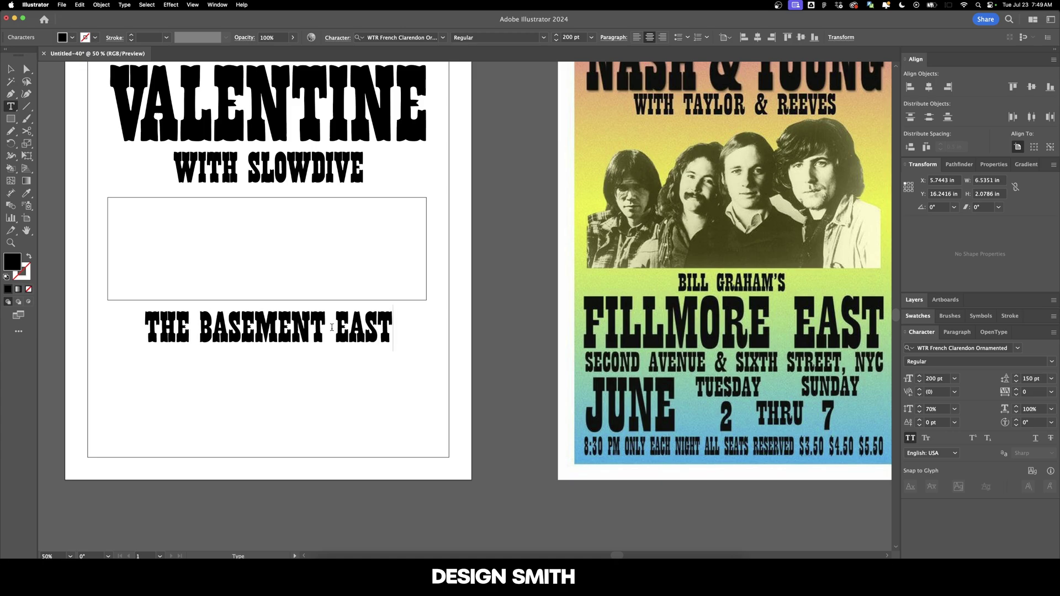
pyautogui.press('Escape')
# Step: Scale THE BASEMENT EAST and the street address line beneath it to the rectangle's width, outlining the venue name
pyautogui.hscroll(-5, 456, 344)
pyautogui.moveTo(428, 346); pyautogui.dragTo(430, 360)
pyautogui.press('shift+super+o')
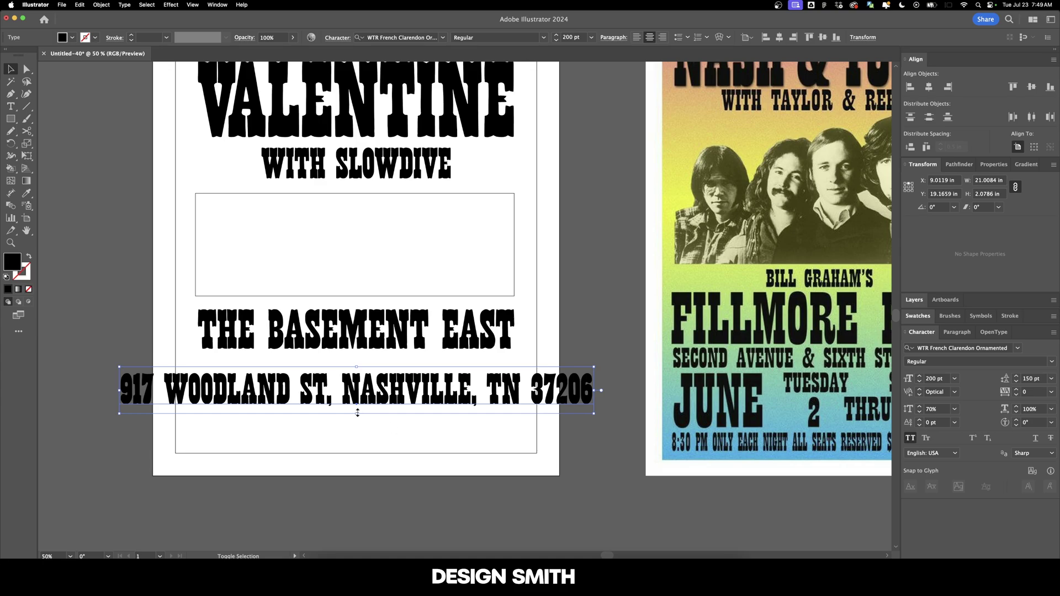
pyautogui.moveTo(357, 413); pyautogui.dragTo(359, 401)
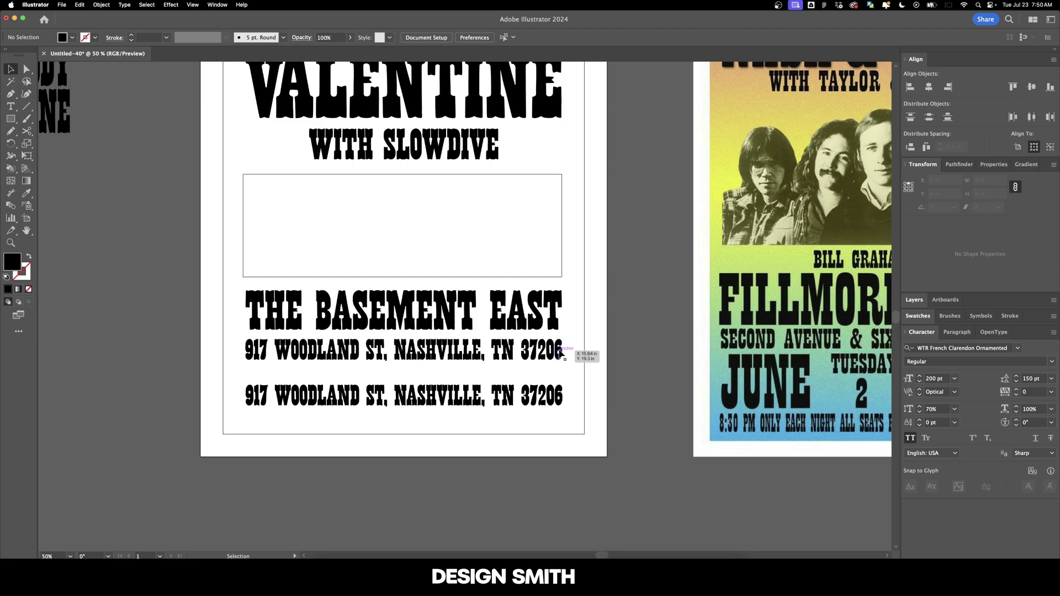
# Step: Make the duplicate of the street address line read AUG at a font size of 200 pt
pyautogui.click(560, 400)
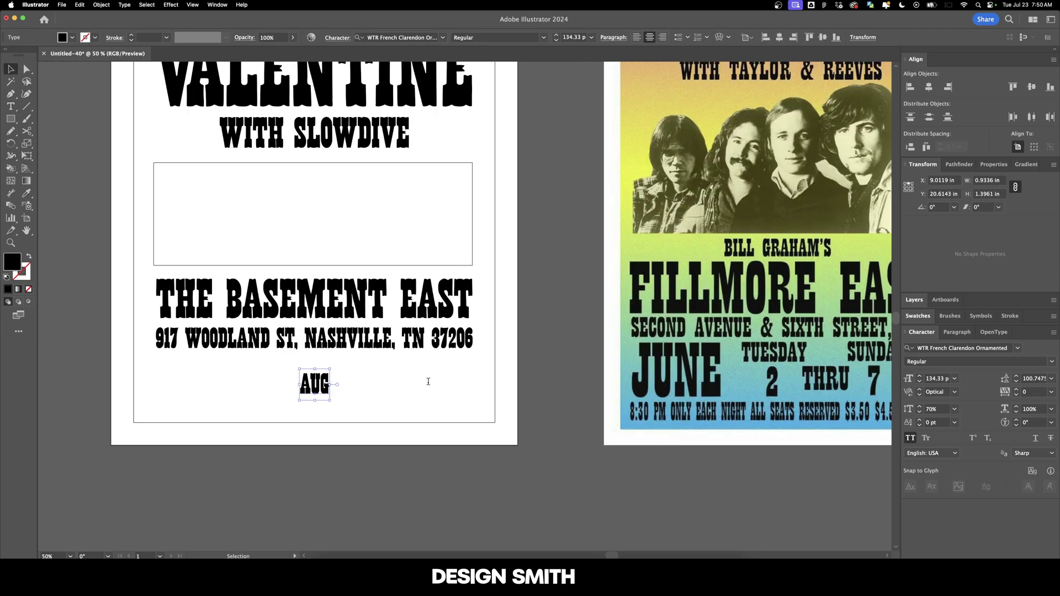
pyautogui.click(575, 38)
pyautogui.write('200')
pyautogui.press('Return')
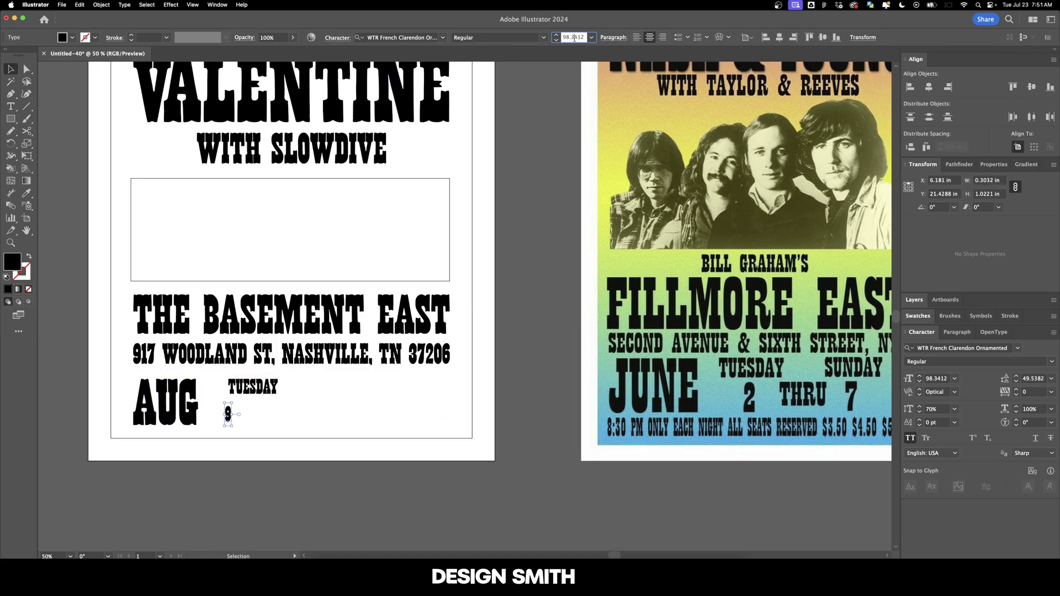
# Step: Lower the 9 beneath TUESDAY and relabel the text above 7:00PM as DOORS with centered paragraph alignment
pyautogui.moveTo(254, 412); pyautogui.dragTo(254, 415)
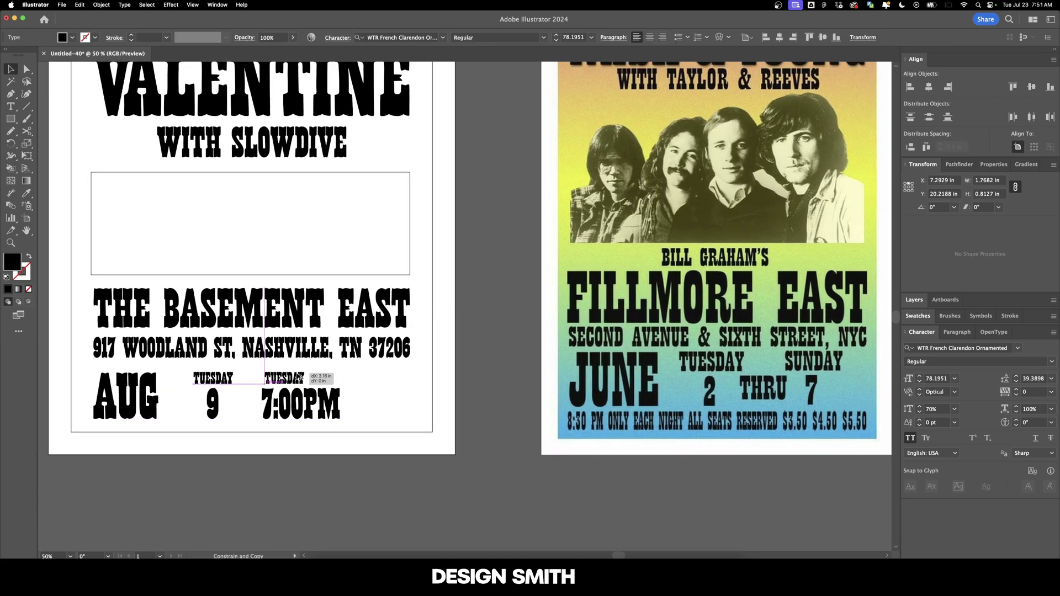
pyautogui.moveTo(300, 378); pyautogui.dragTo(309, 378)
pyautogui.doubleClick(301, 379)
pyautogui.write('D')
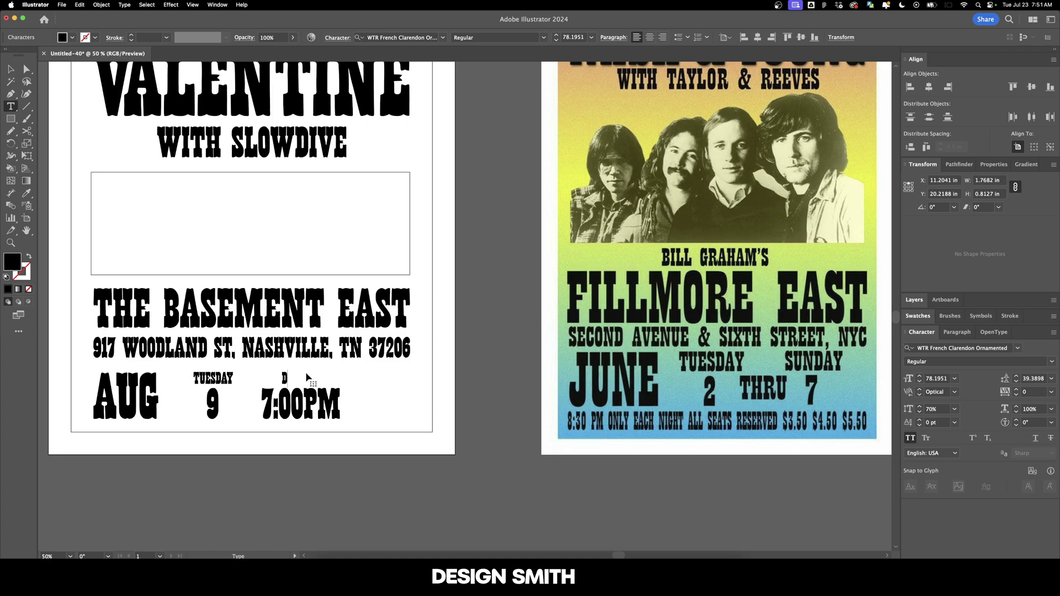
pyautogui.write('OORS:')
pyautogui.press('Escape')
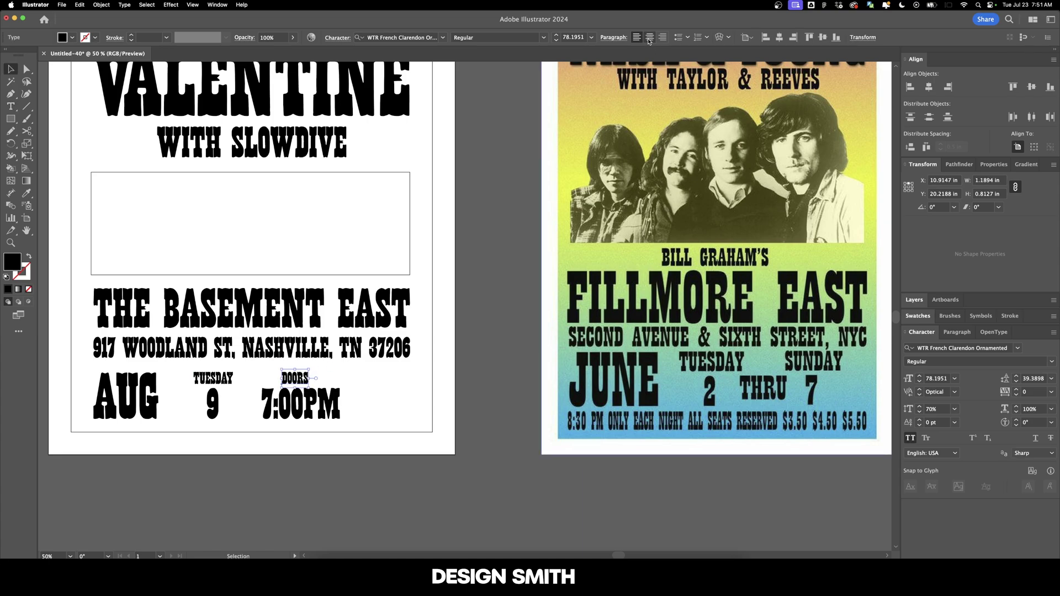
pyautogui.click(650, 37)
# Step: Duplicate the DOORS and 7:00PM pair alongside the original in the date row
pyautogui.moveTo(289, 379); pyautogui.dragTo(398, 381)
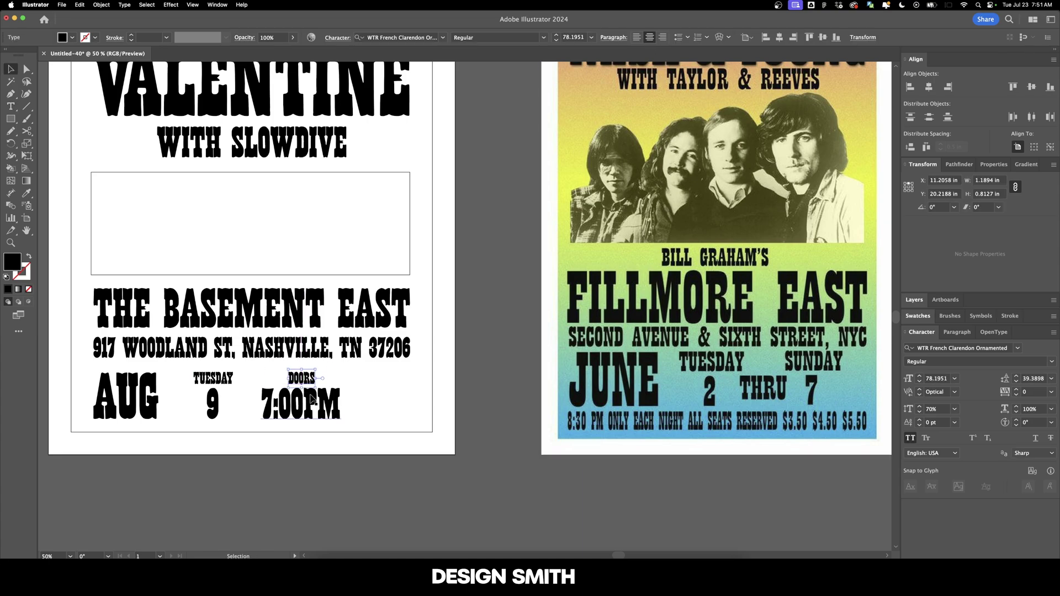
pyautogui.click(303, 402)
pyautogui.keyDown('shift'); pyautogui.click(306, 379); pyautogui.keyUp('shift')
pyautogui.click(473, 390)
# Step: Change the duplicated pair's label to SHOW and its time to 8:00PM
pyautogui.press('t')
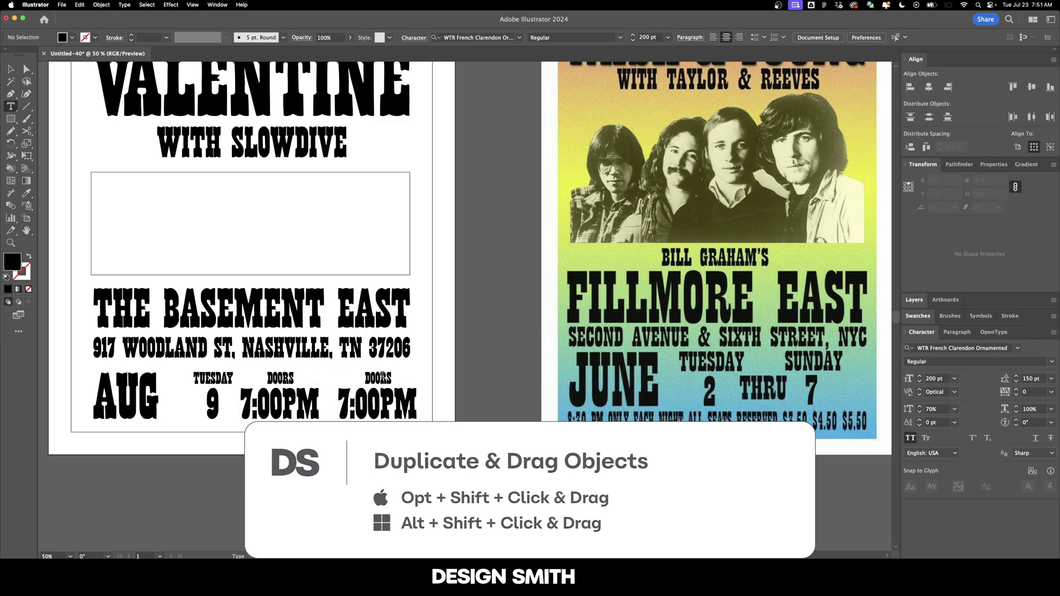
pyautogui.doubleClick(383, 377)
pyautogui.write('SHOW')
pyautogui.moveTo(338, 403); pyautogui.dragTo(350, 403)
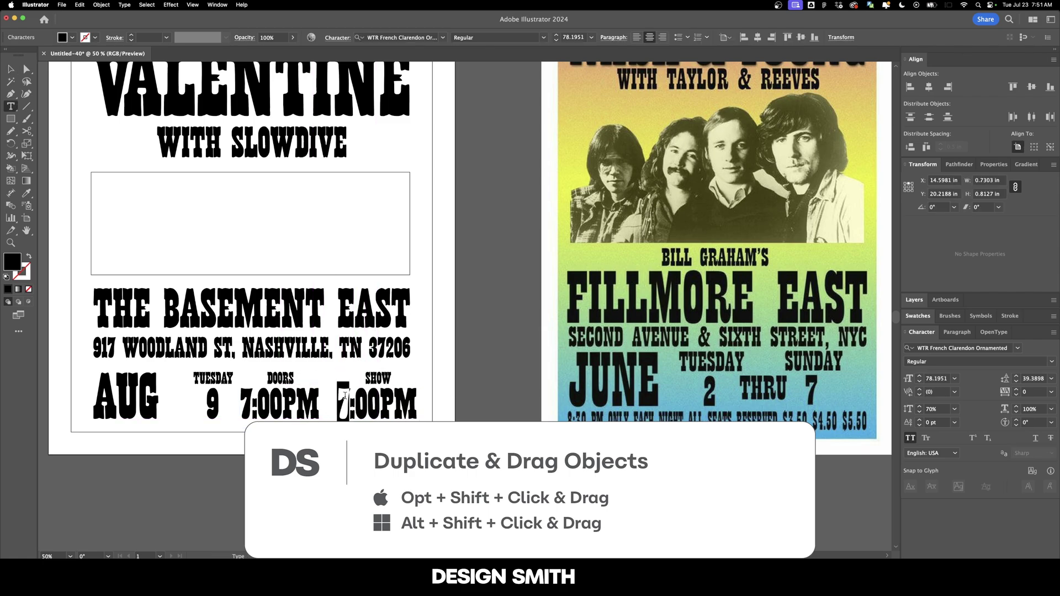
pyautogui.write('8')
pyautogui.press('Escape')
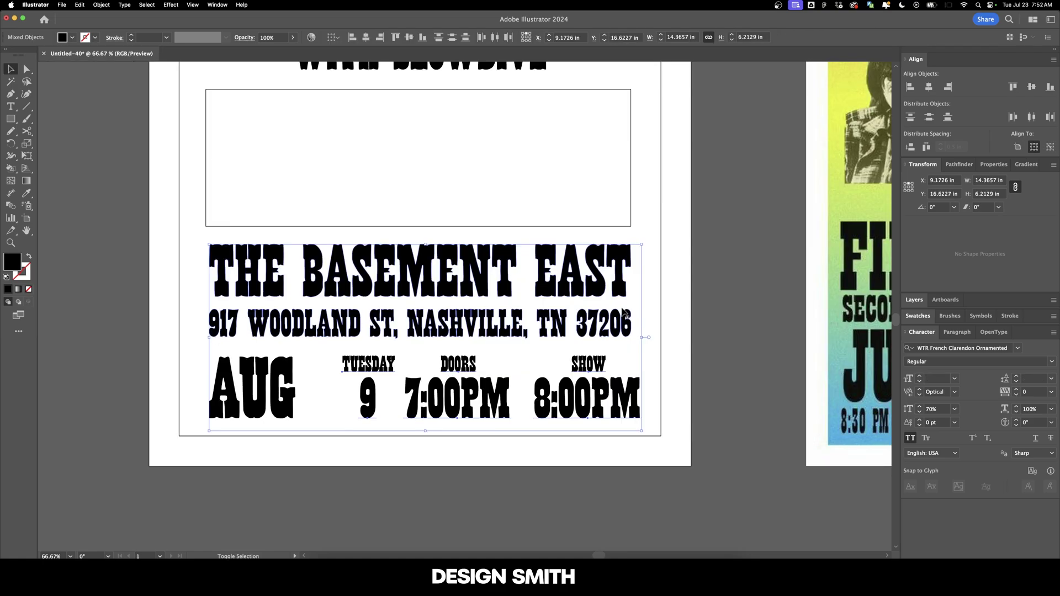
# Step: Add WITH SLOWDIVE to the selected lower text lines and convert all of them to outlines
pyautogui.moveTo(571, 206); pyautogui.dragTo(578, 379)
pyautogui.keyDown('shift'); pyautogui.click(513, 232); pyautogui.keyUp('shift')
pyautogui.press('super+shift+o')
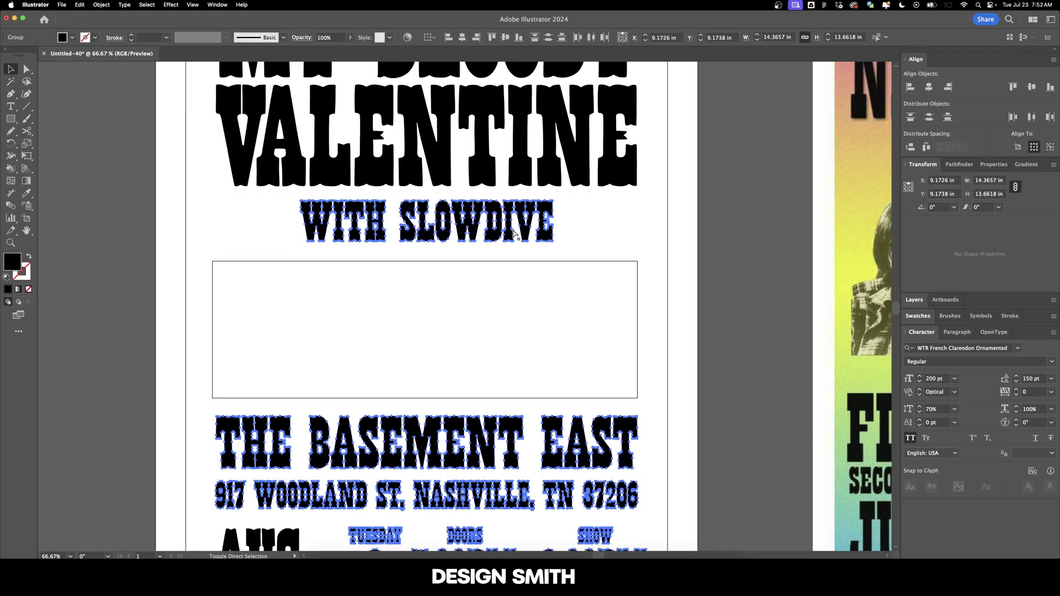
pyautogui.click(673, 231)
# Step: Group the SHOW label with its centered 8:00PM time, and group DOORS with 7:00PM
pyautogui.scroll(-3, 675, 229)
pyautogui.moveTo(639, 431); pyautogui.dragTo(513, 422)
pyautogui.press('super+g')
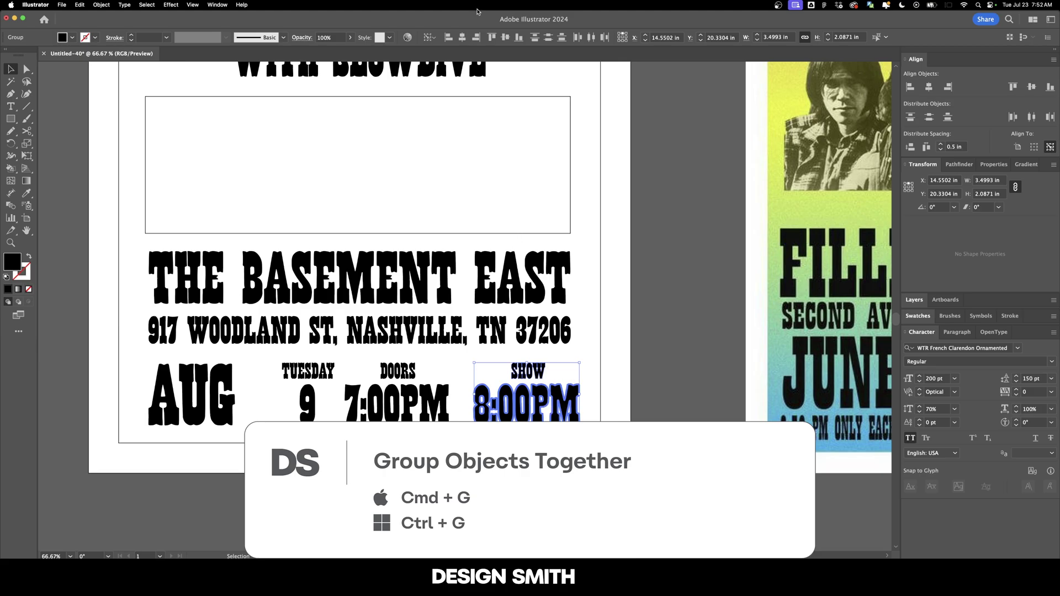
pyautogui.click(462, 37)
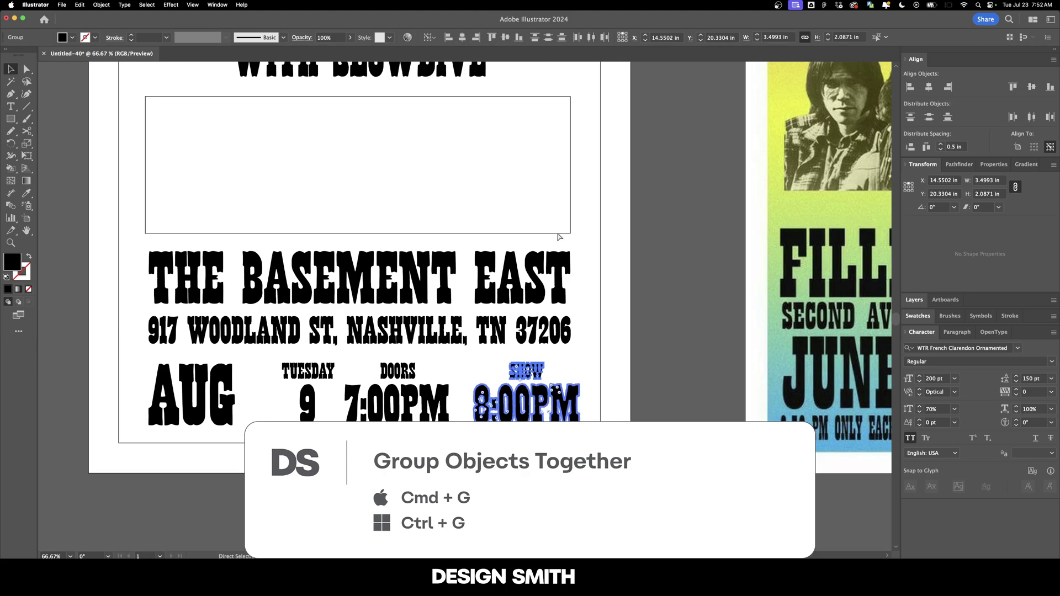
pyautogui.press('v')
pyautogui.moveTo(382, 411); pyautogui.dragTo(381, 412)
pyautogui.press('super+g')
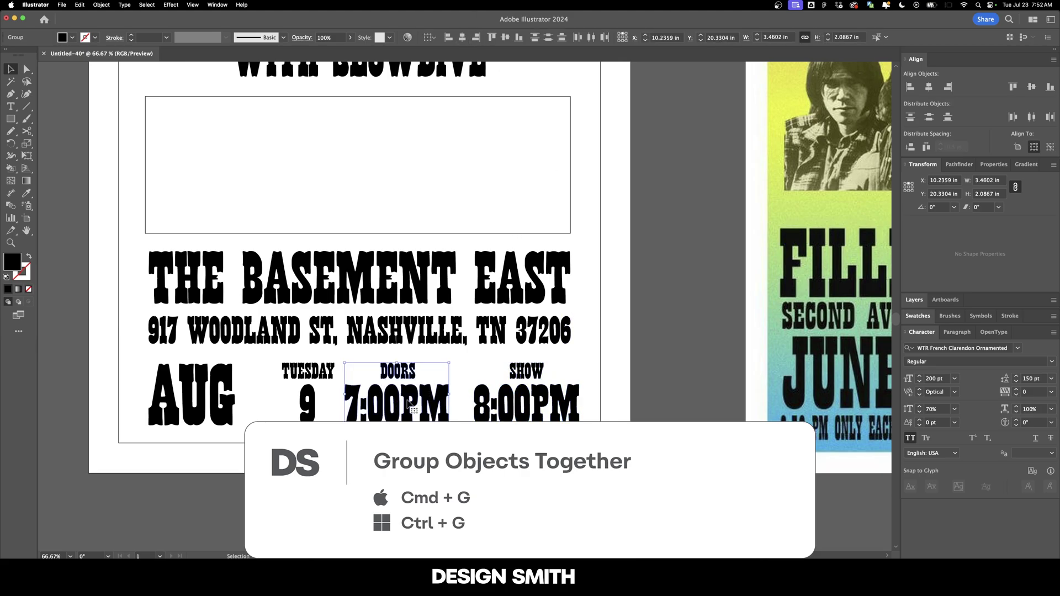
pyautogui.click(656, 339)
# Step: Select the SHOW, DOORS, TUESDAY and AUG items of the date row, with AUG as the key object for alignment
pyautogui.press('super+0')
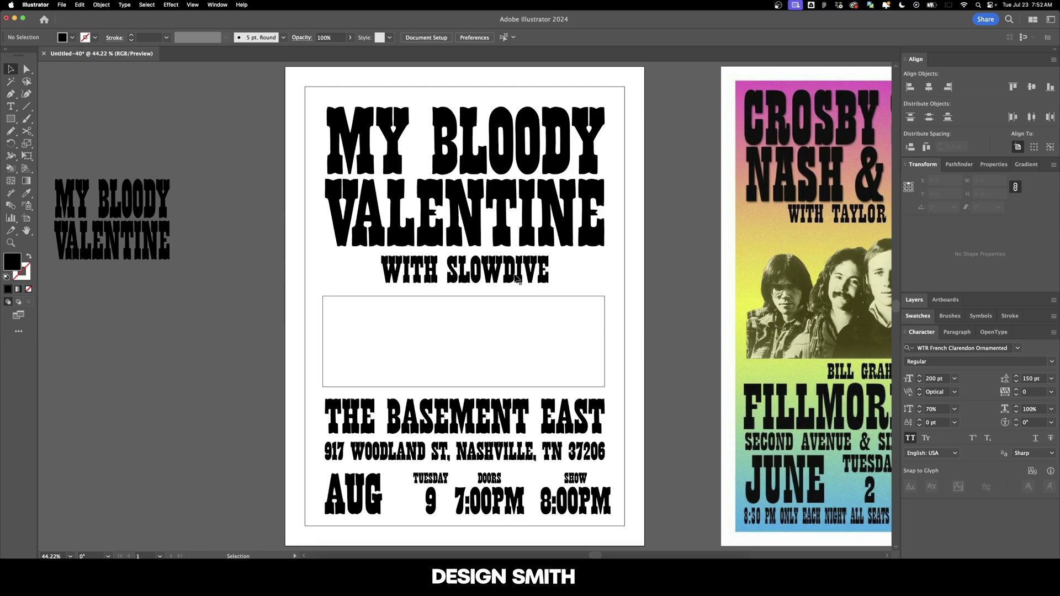
pyautogui.click(515, 272)
pyautogui.click(542, 227)
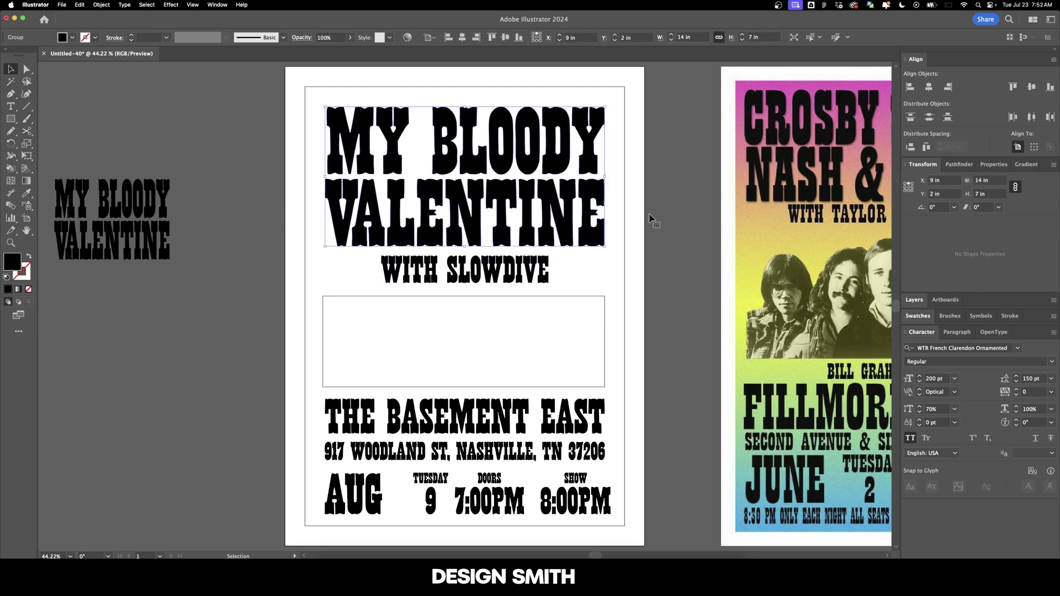
pyautogui.scroll(-3, 655, 407)
pyautogui.click(572, 442)
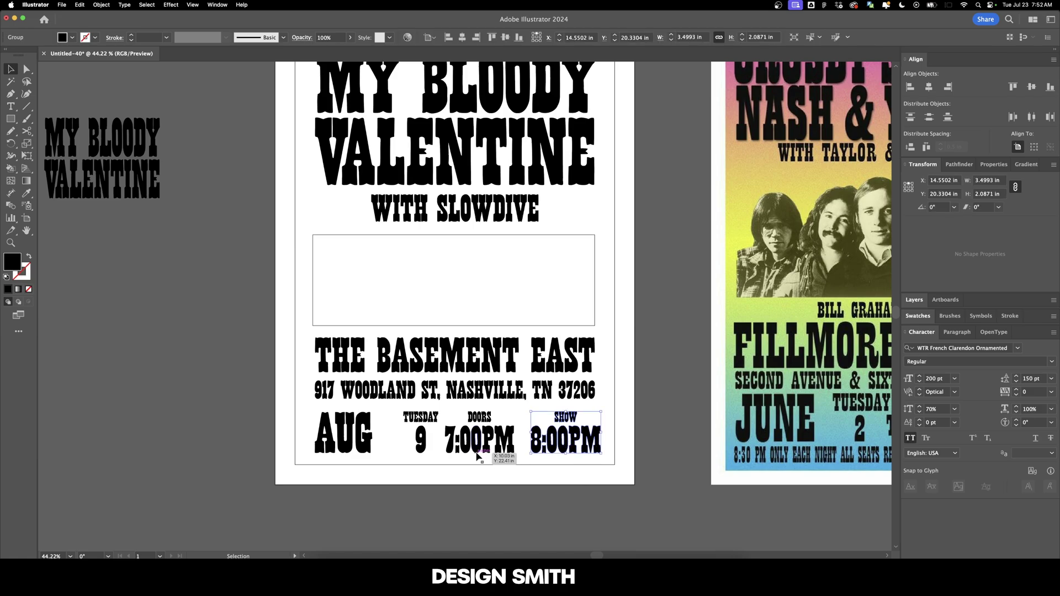
pyautogui.keyDown('shift'); pyautogui.click(479, 454); pyautogui.keyUp('shift')
pyautogui.keyDown('shift'); pyautogui.click(421, 441); pyautogui.keyUp('shift')
pyautogui.keyDown('shift'); pyautogui.click(362, 442); pyautogui.keyUp('shift')
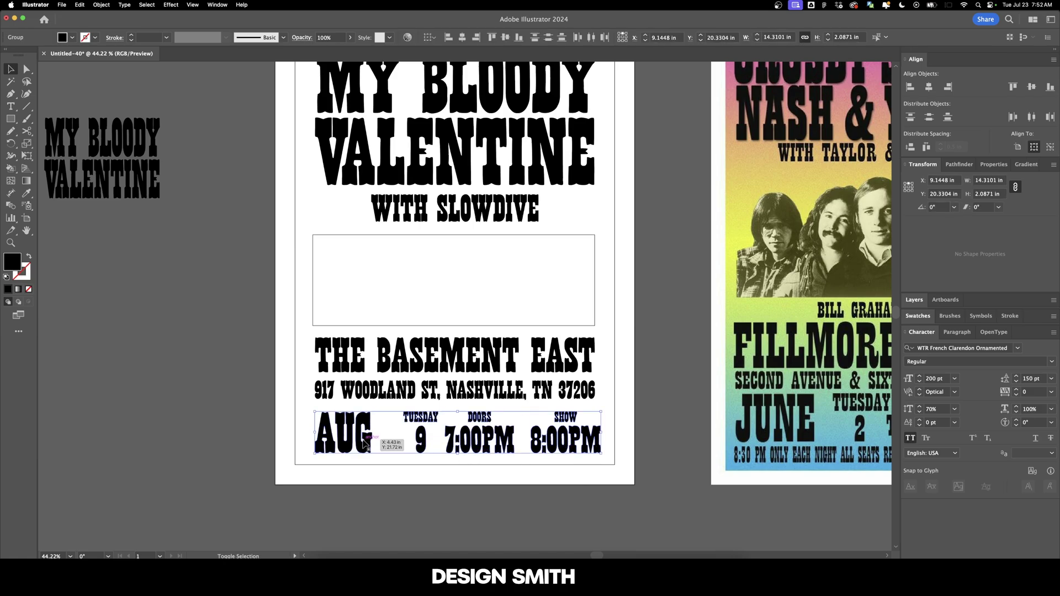
pyautogui.click(365, 442)
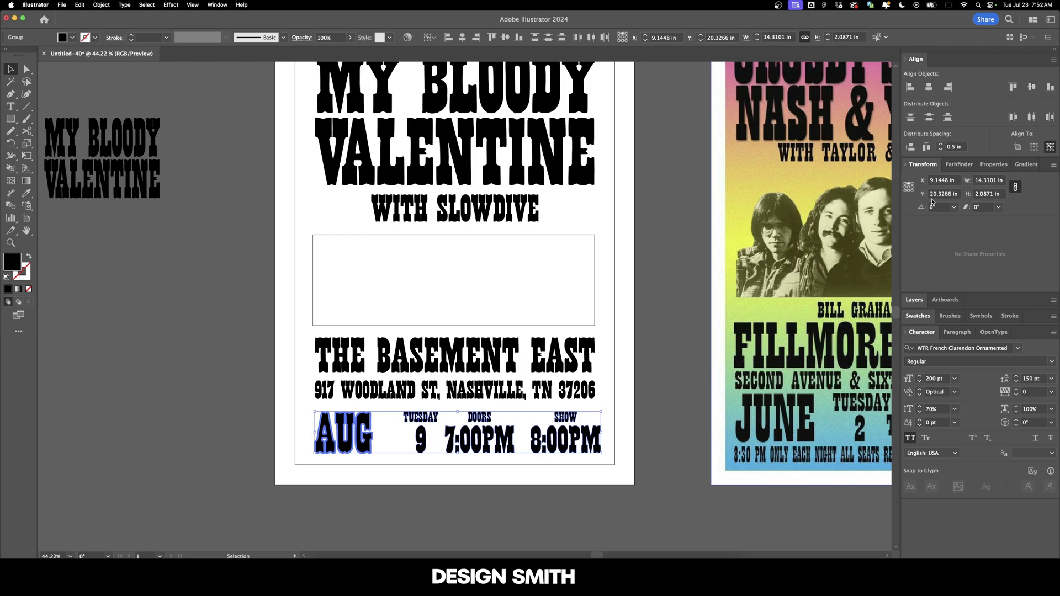
# Step: Try the date row at vertical positions of 21 in and 20.875 in
pyautogui.click(952, 194)
pyautogui.write('21')
pyautogui.press('Return')
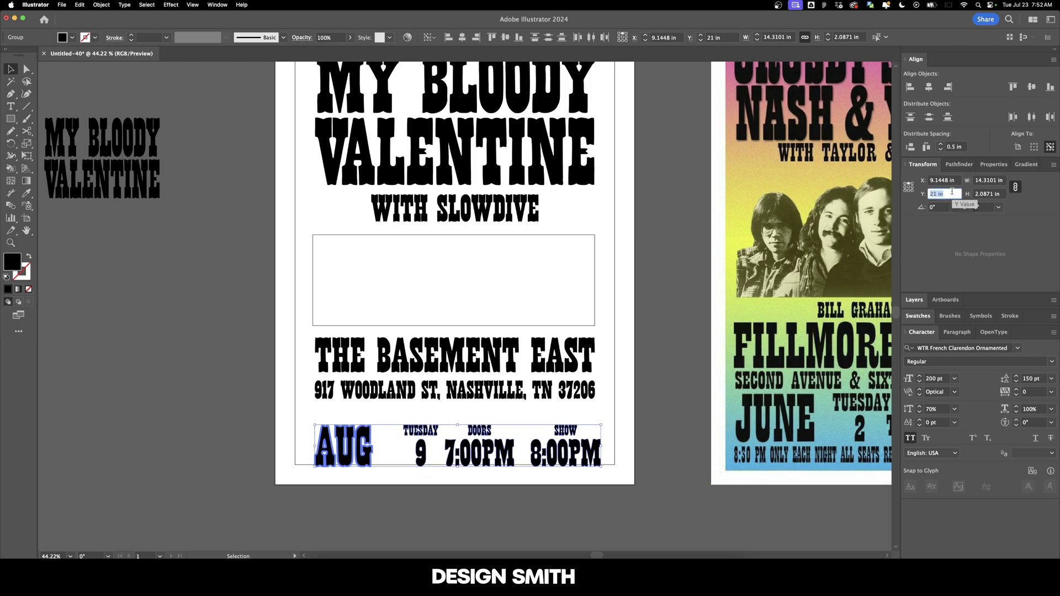
pyautogui.press('Down')
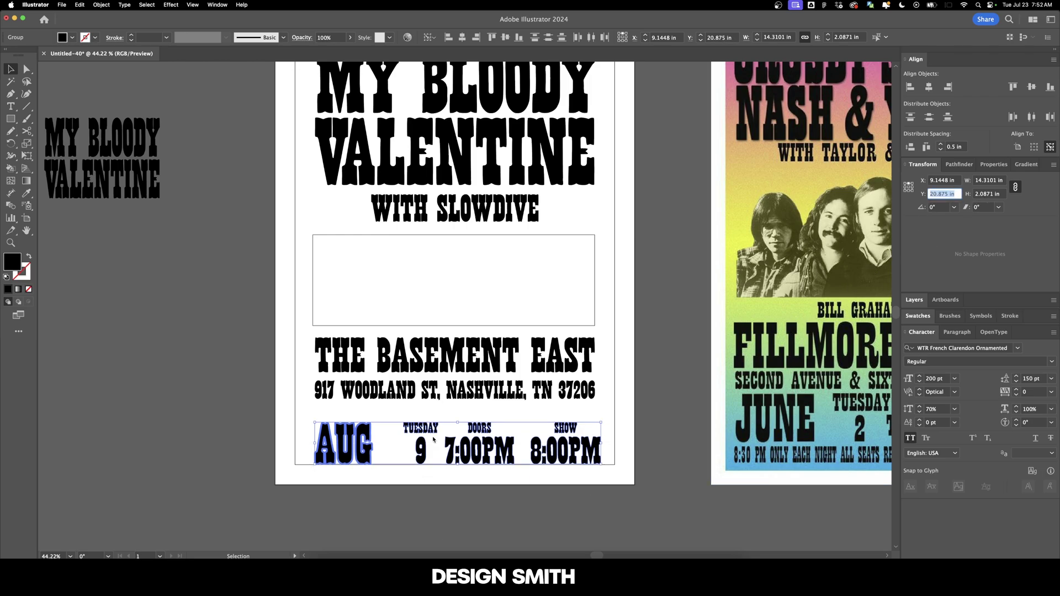
# Step: Move the date row down so its base sits on the margin rectangle's lower edge
pyautogui.scroll(6, 426, 460)
pyautogui.moveTo(425, 438); pyautogui.dragTo(426, 442)
pyautogui.scroll(-6, 425, 442)
# Step: Move the AUG, TUESDAY, DOORS and SHOW date row up by 1 in, using a vertical offset of -1 in
pyautogui.press('Return')
pyautogui.press('Tab')
pyautogui.write('1')
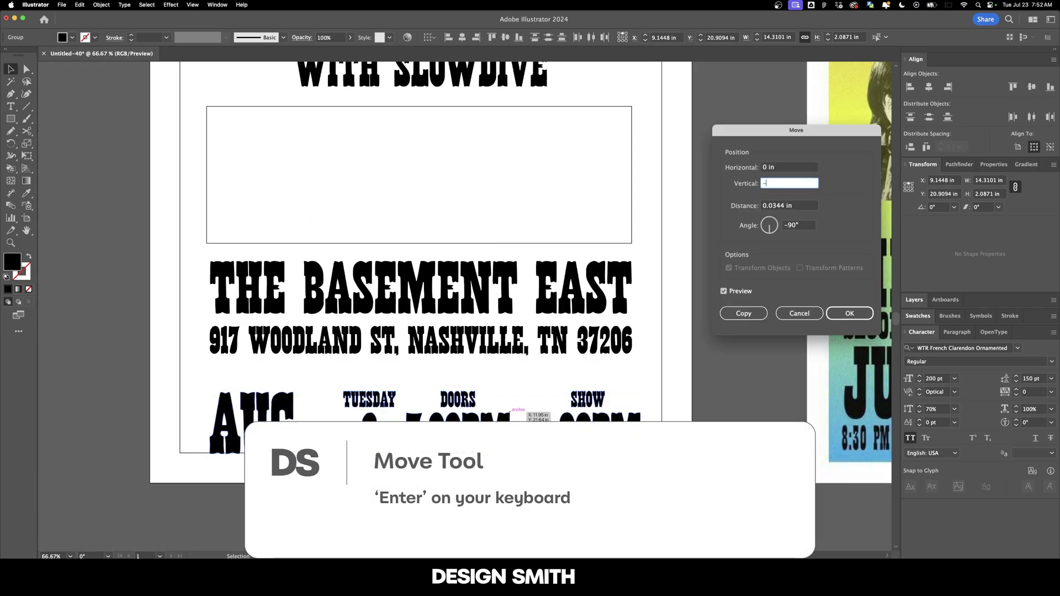
pyautogui.press('Tab')
pyautogui.press('Tab')
pyautogui.hotkey('shift', 'Tab')
pyautogui.hotkey('shift', 'Tab')
pyautogui.write('-1')
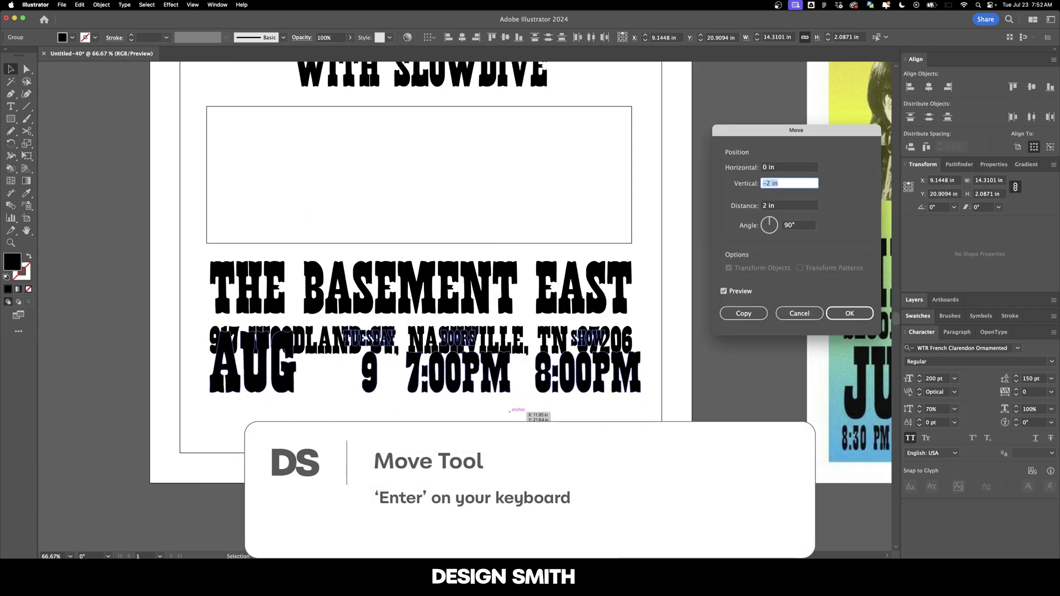
pyautogui.press('Return')
pyautogui.hotkey('ctrl', '-')
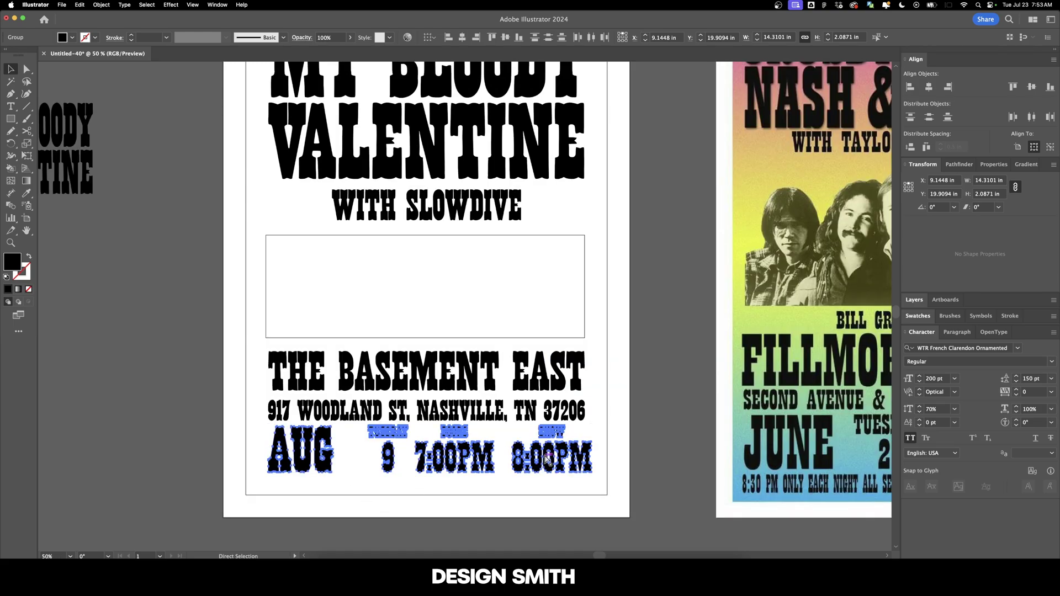
# Step: Group the date row, and vertically distribute it with the title, support act, photo box, venue and address at equal spacing
pyautogui.press('super+g')
pyautogui.moveTo(552, 423); pyautogui.dragTo(559, 431)
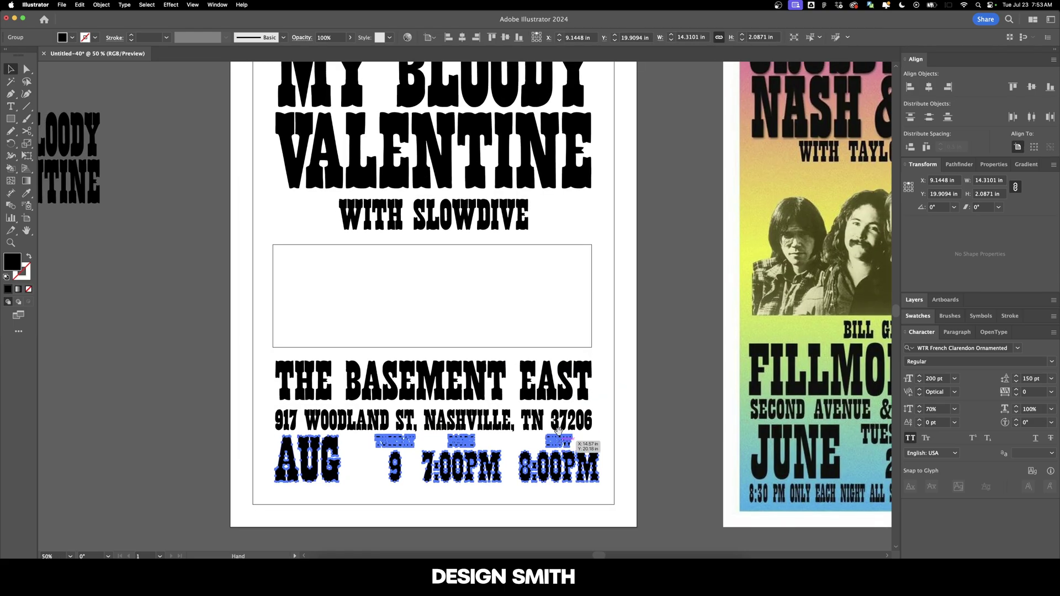
pyautogui.keyDown('shift'); pyautogui.click(561, 386); pyautogui.keyUp('shift')
pyautogui.keyDown('shift'); pyautogui.click(563, 348); pyautogui.keyUp('shift')
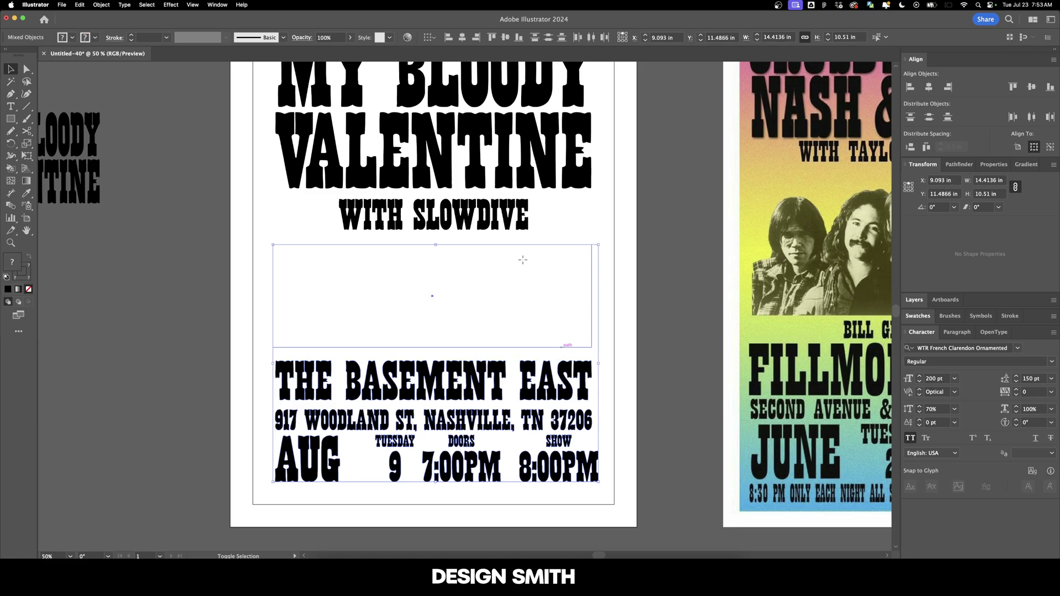
pyautogui.keyDown('shift'); pyautogui.click(527, 214); pyautogui.keyUp('shift')
pyautogui.keyDown('shift'); pyautogui.click(519, 177); pyautogui.keyUp('shift')
pyautogui.scroll(2, 590, 206)
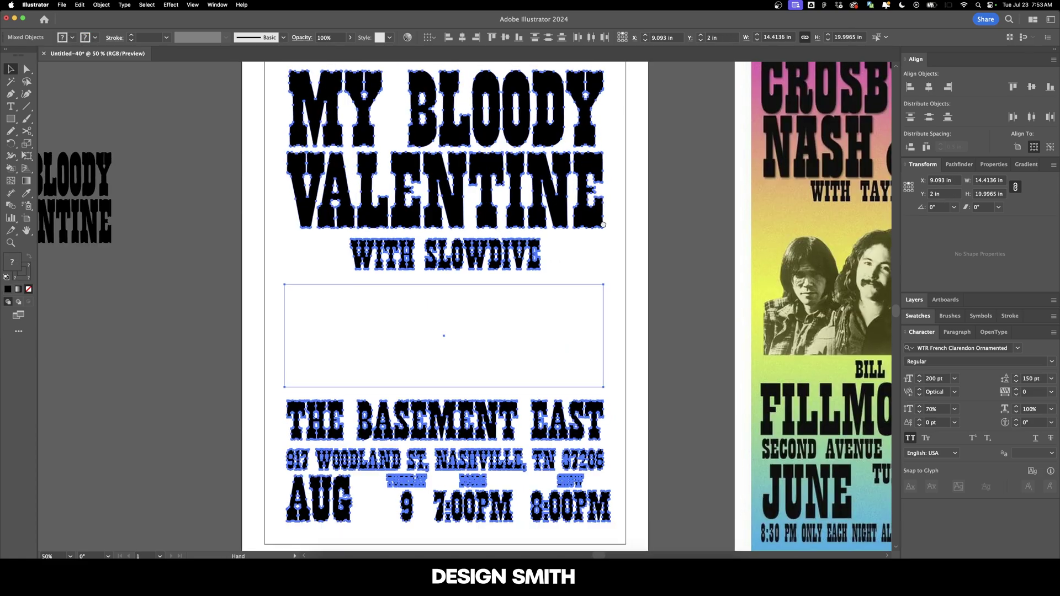
pyautogui.click(926, 147)
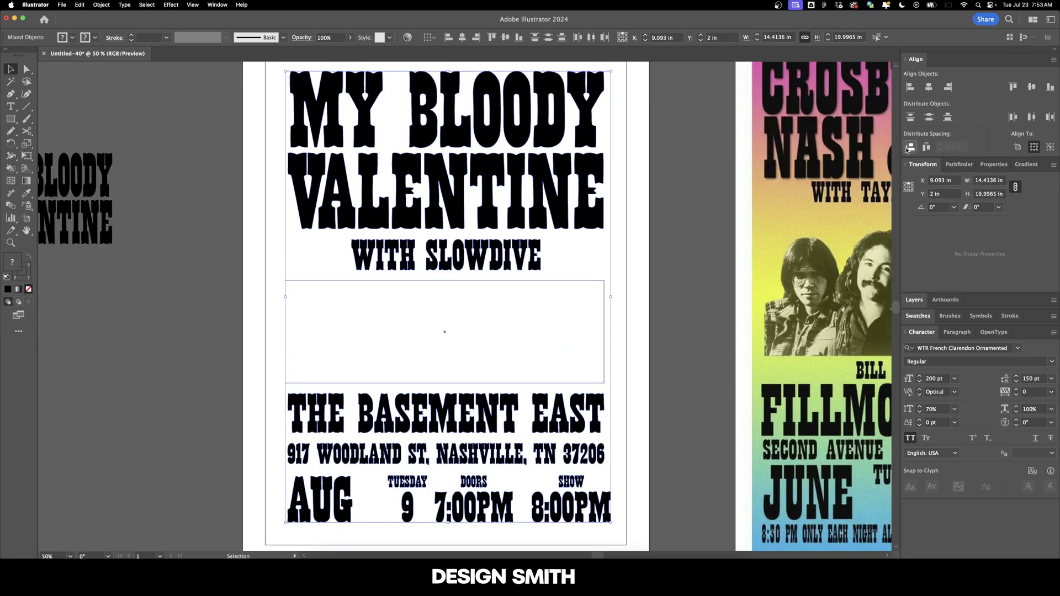
pyautogui.click(685, 298)
pyautogui.scroll(-2, 683, 298)
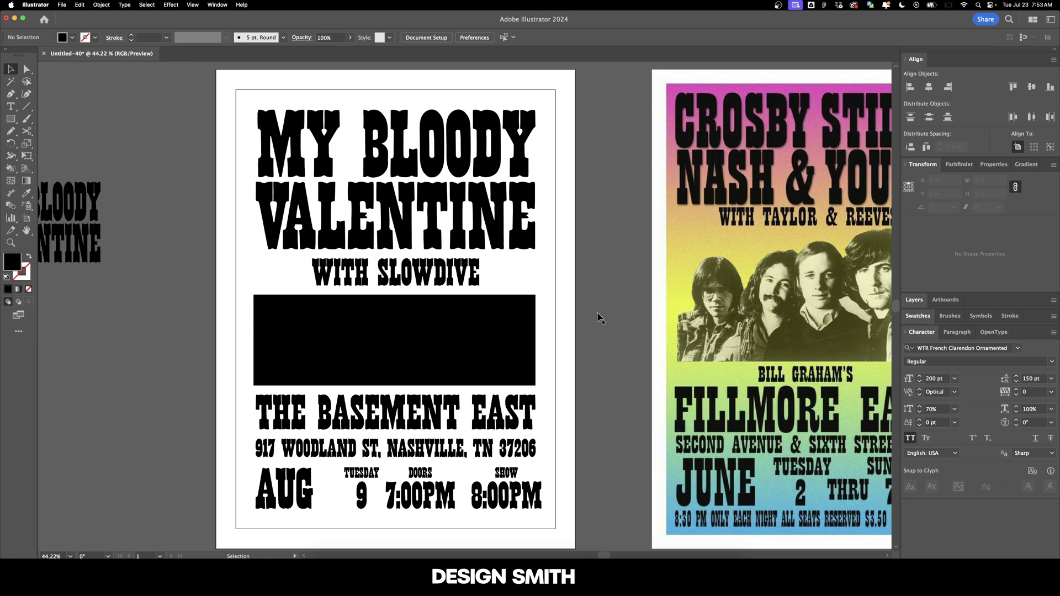
# Step: Swap the margin rectangle's fill and stroke, and place a copy as a Smart Object in the 18 × 24 in Photoshop document
pyautogui.click(324, 155)
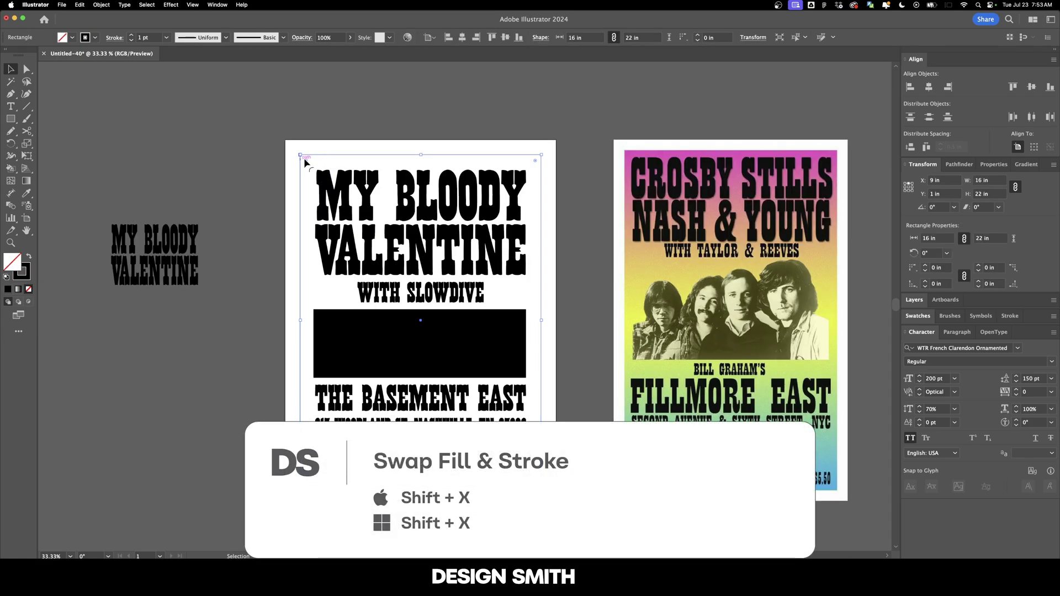
pyautogui.hotkey('shift', 'x')
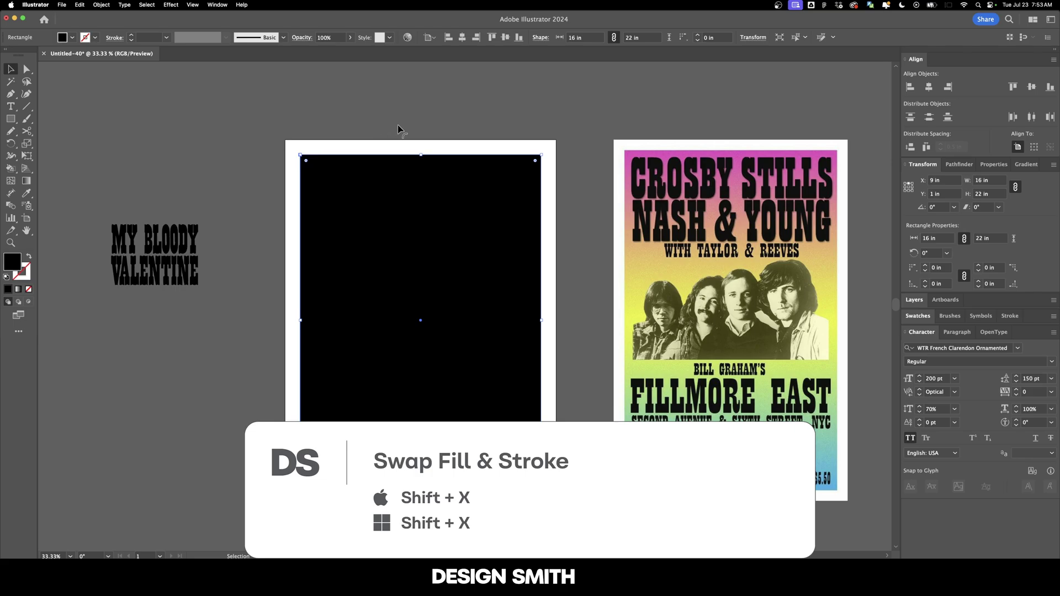
pyautogui.press('a')
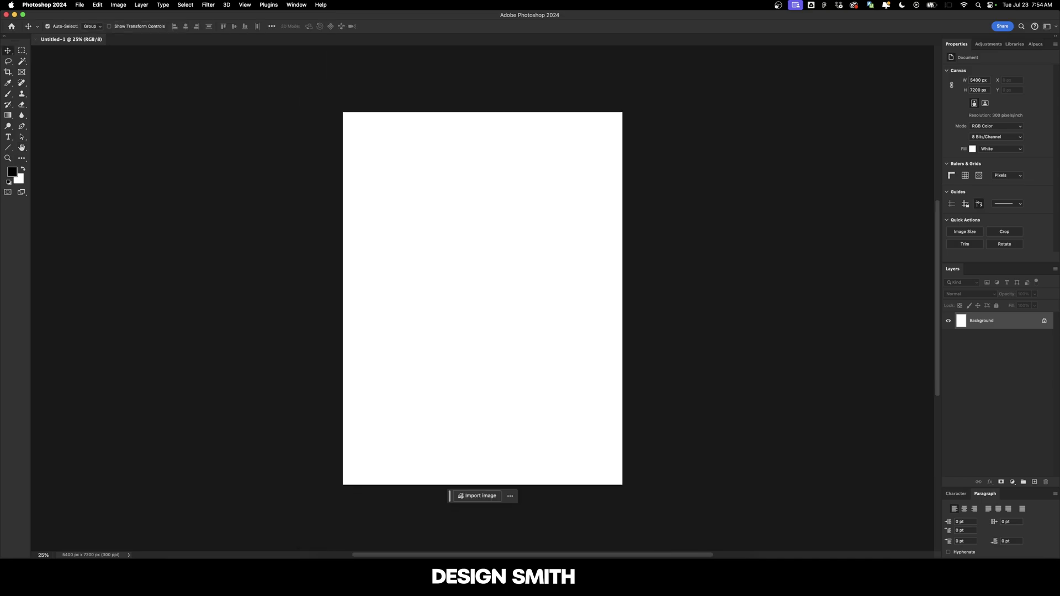
pyautogui.press('super+v')
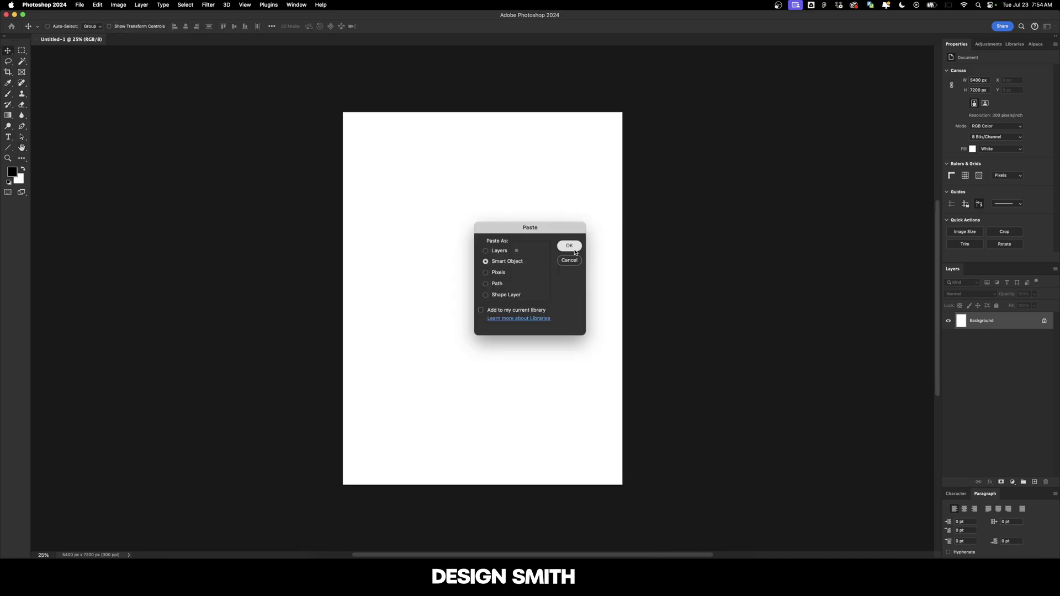
pyautogui.click(570, 245)
pyautogui.press('Return')
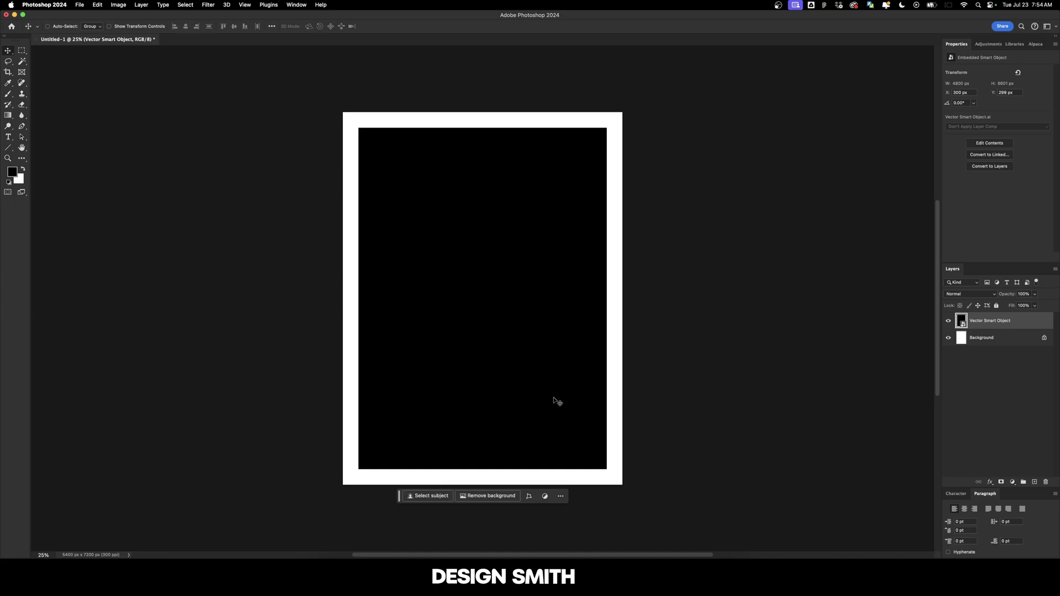
# Step: Back in Illustrator, delete the margin rectangle and set the fill of all remaining poster artwork to 191919
pyautogui.press('super+Tab')
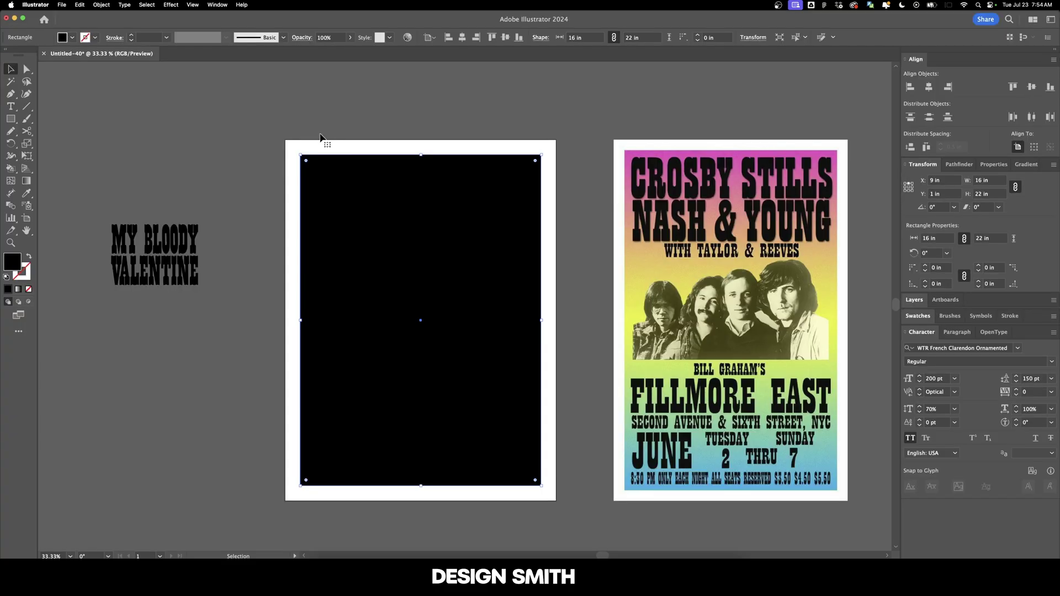
pyautogui.press('Delete')
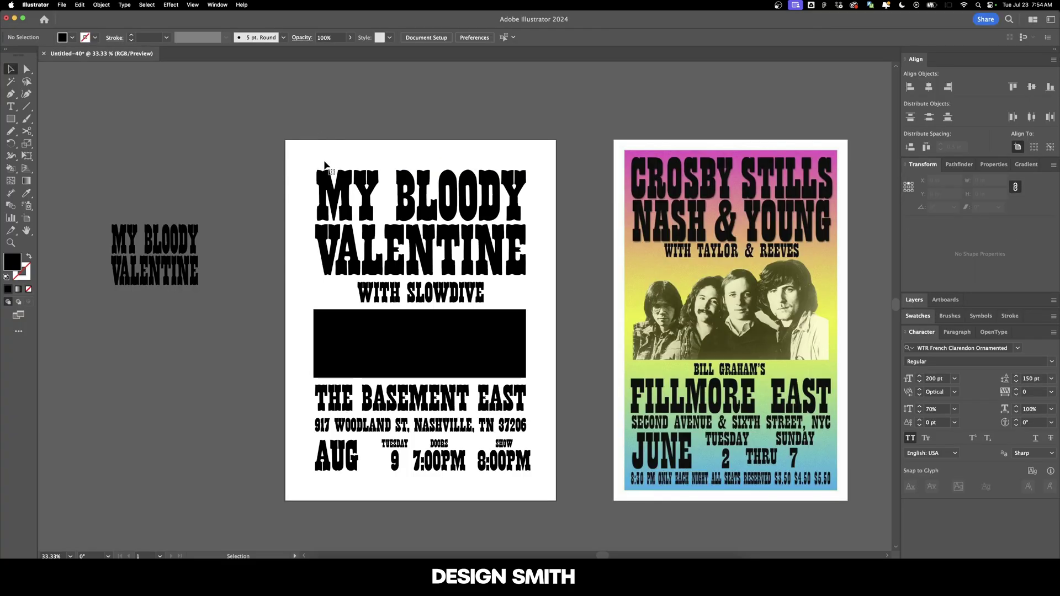
pyautogui.moveTo(299, 154); pyautogui.dragTo(570, 498)
pyautogui.click(570, 498)
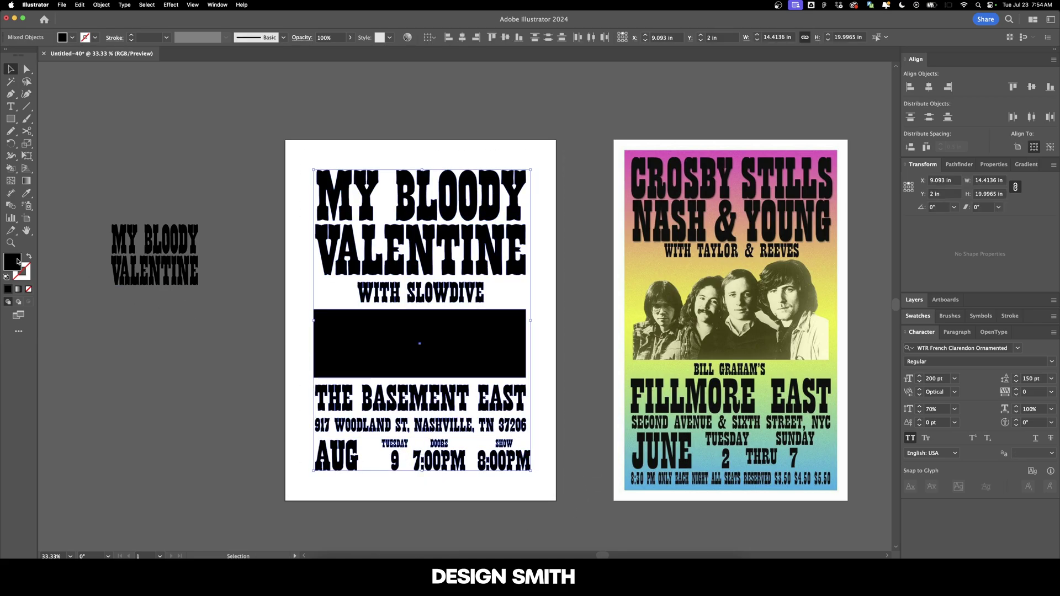
pyautogui.doubleClick(15, 263)
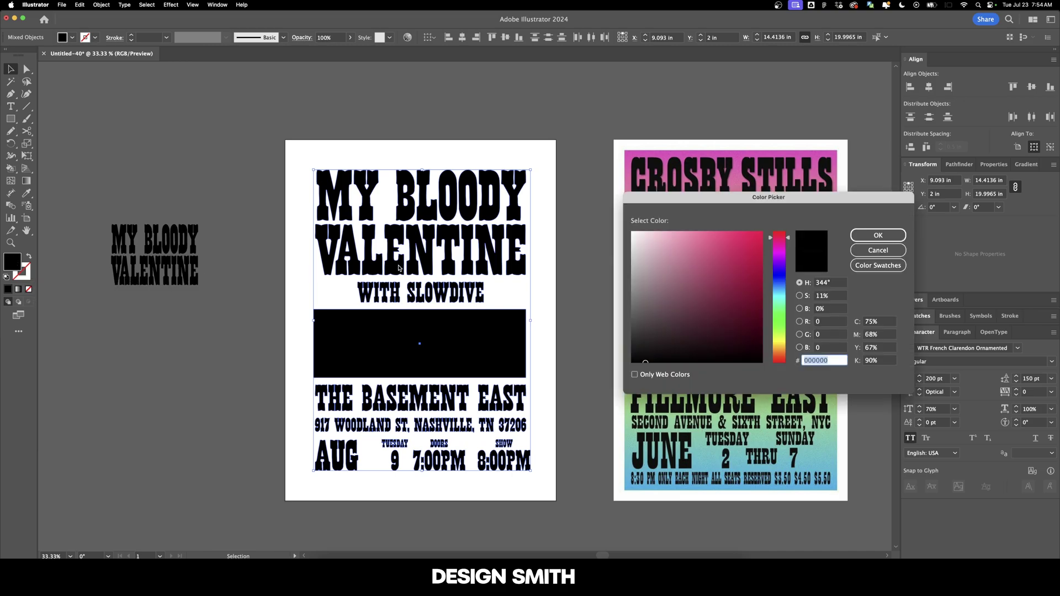
pyautogui.write('191919')
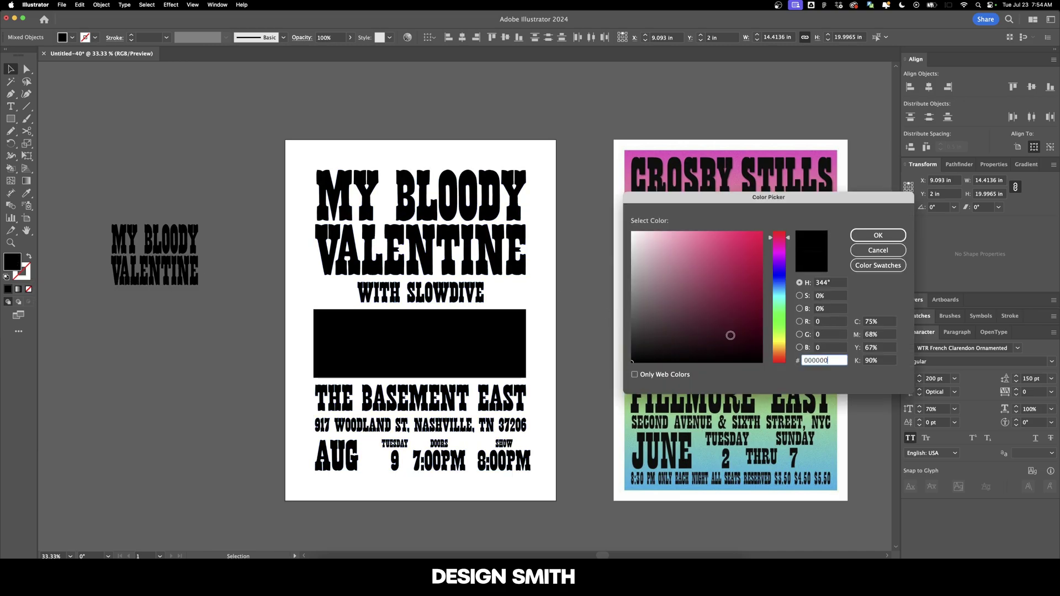
pyautogui.click(830, 310)
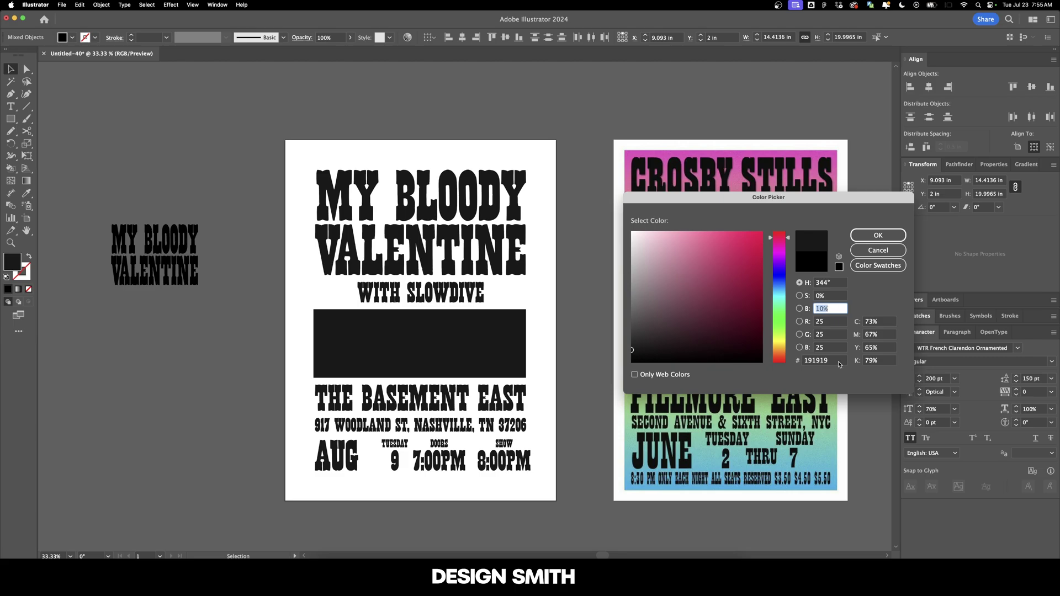
pyautogui.press('Return')
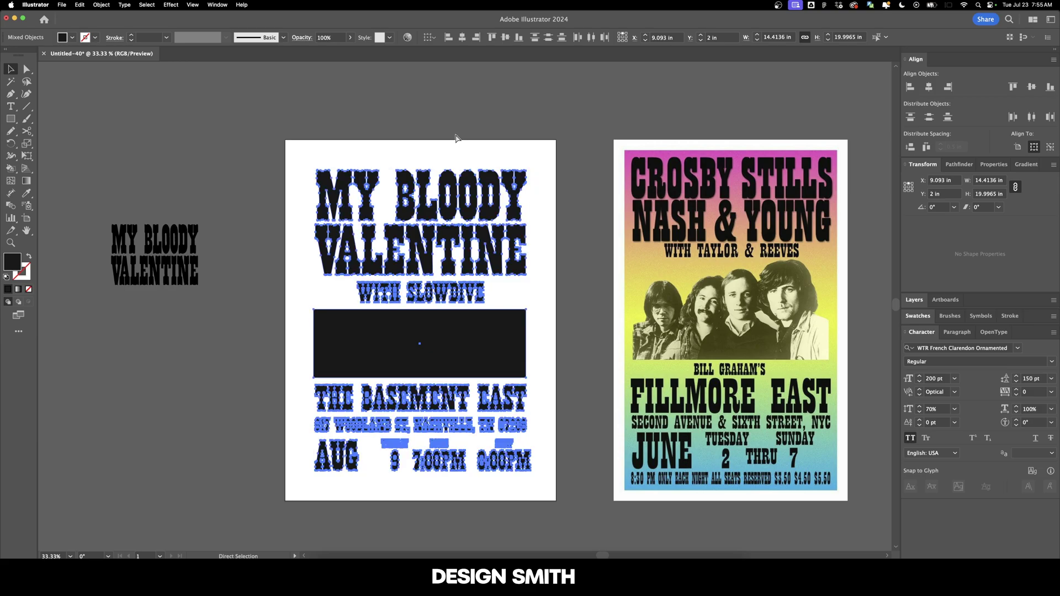
# Step: Copy the poster artwork into Photoshop as a Smart Object and hide the black rectangle layer beneath it
pyautogui.press('super+c')
pyautogui.click(387, 574)
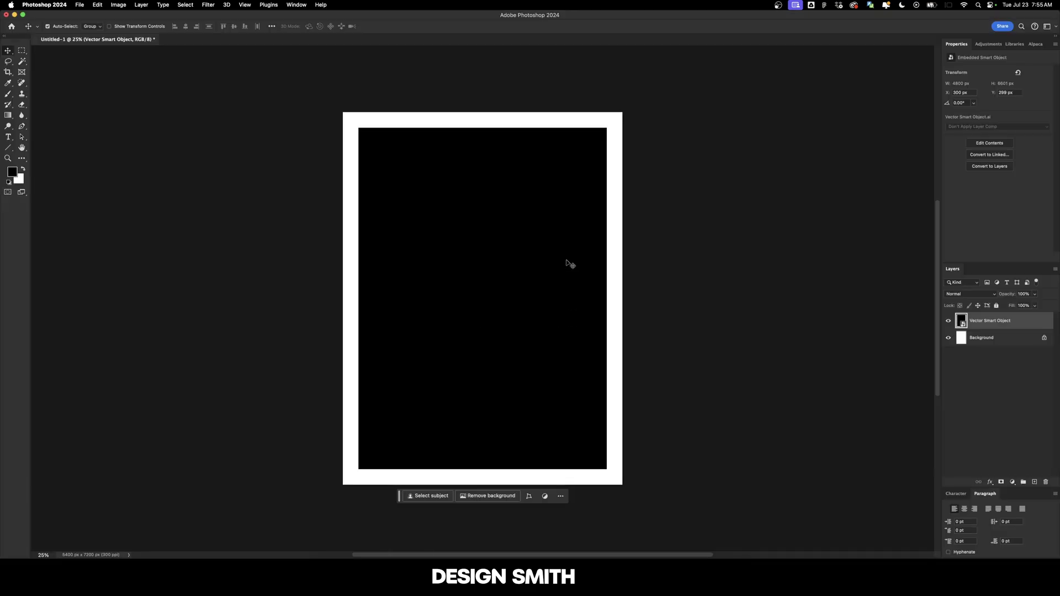
pyautogui.press('super+v')
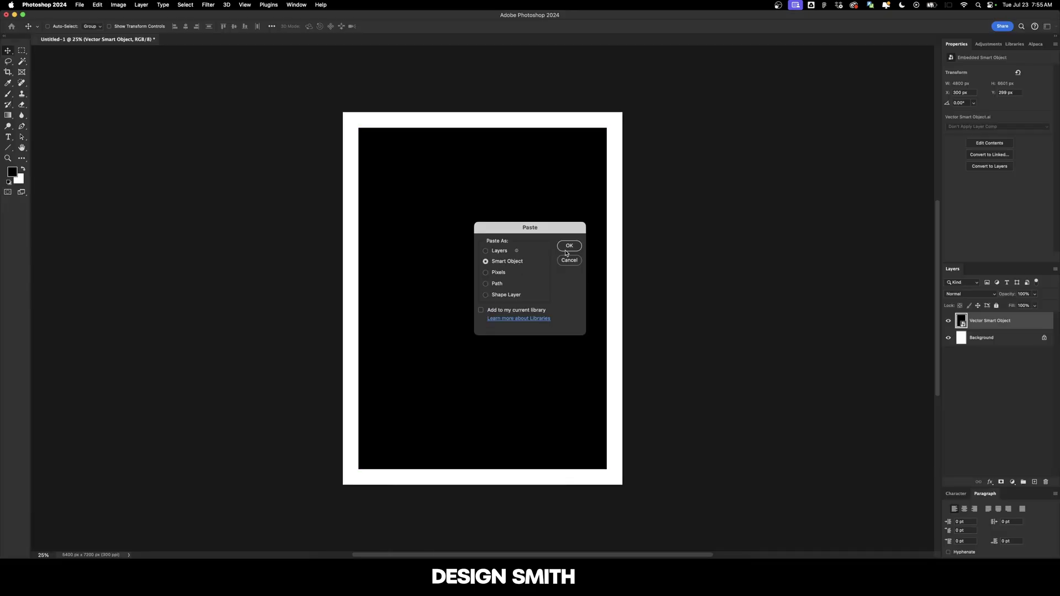
pyautogui.click(568, 247)
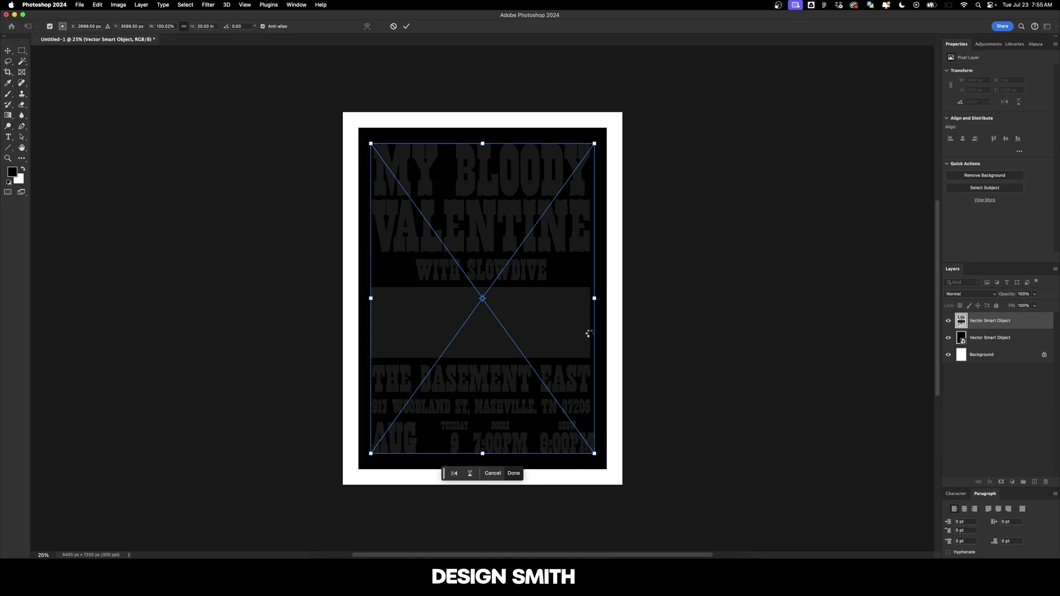
pyautogui.press('Return')
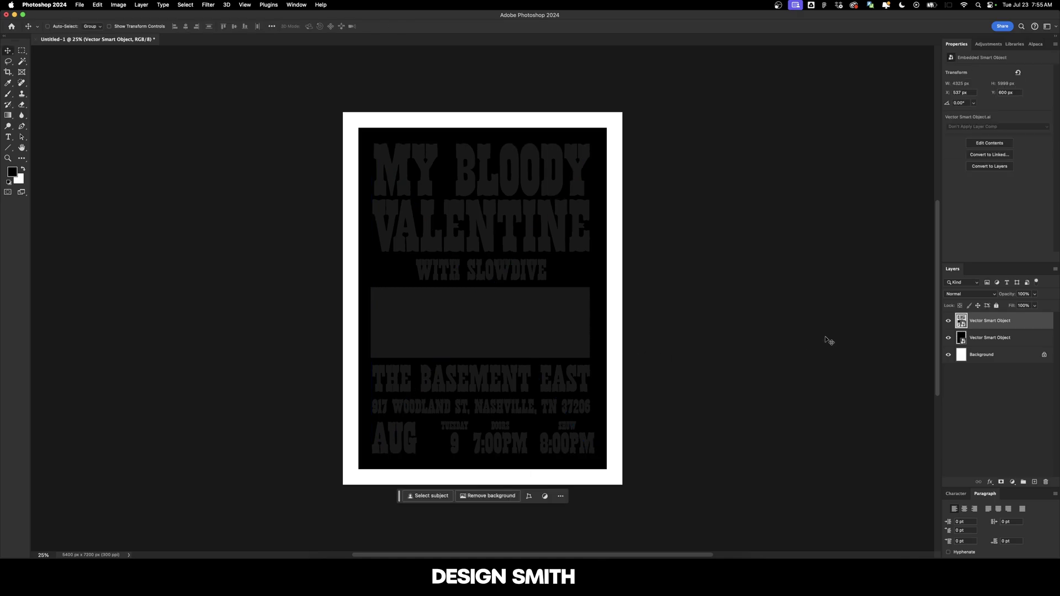
pyautogui.click(949, 338)
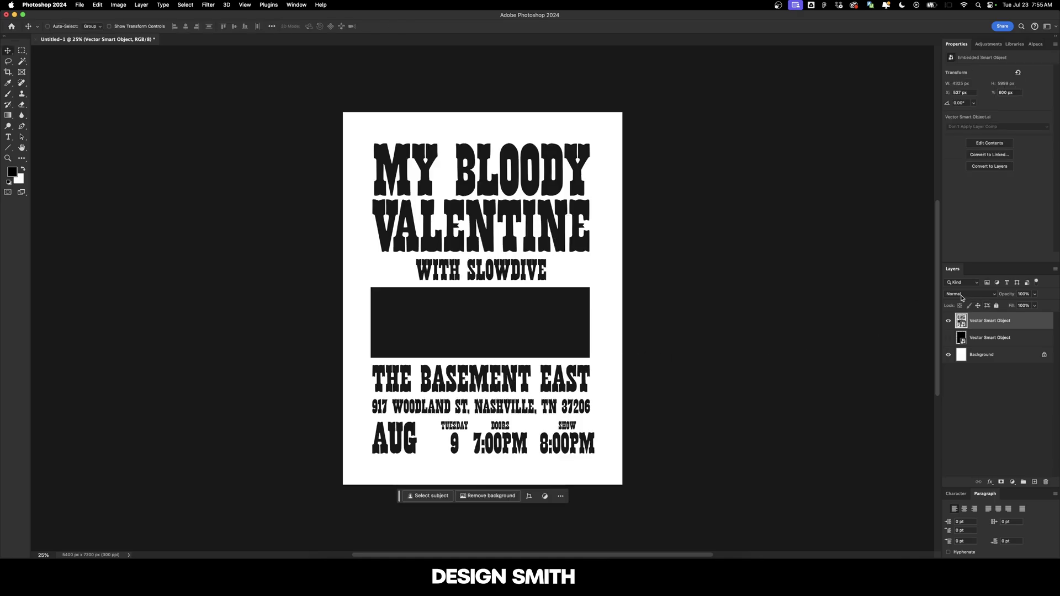
# Step: Group the poster lettering without the photo box in Illustrator, and paste it into Photoshop as its own Smart Object
pyautogui.click(418, 574)
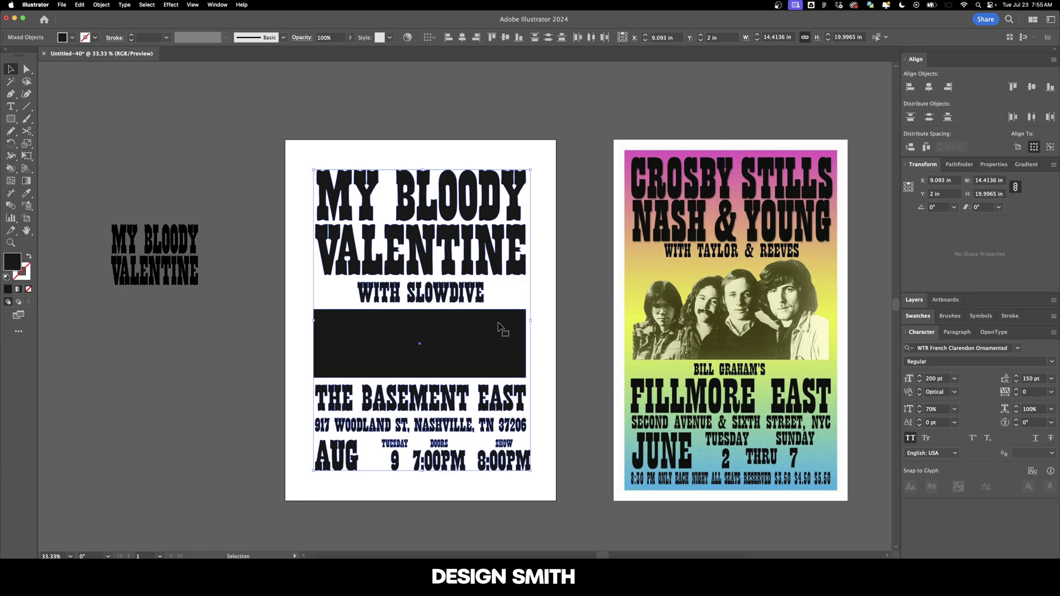
pyautogui.press('super+g')
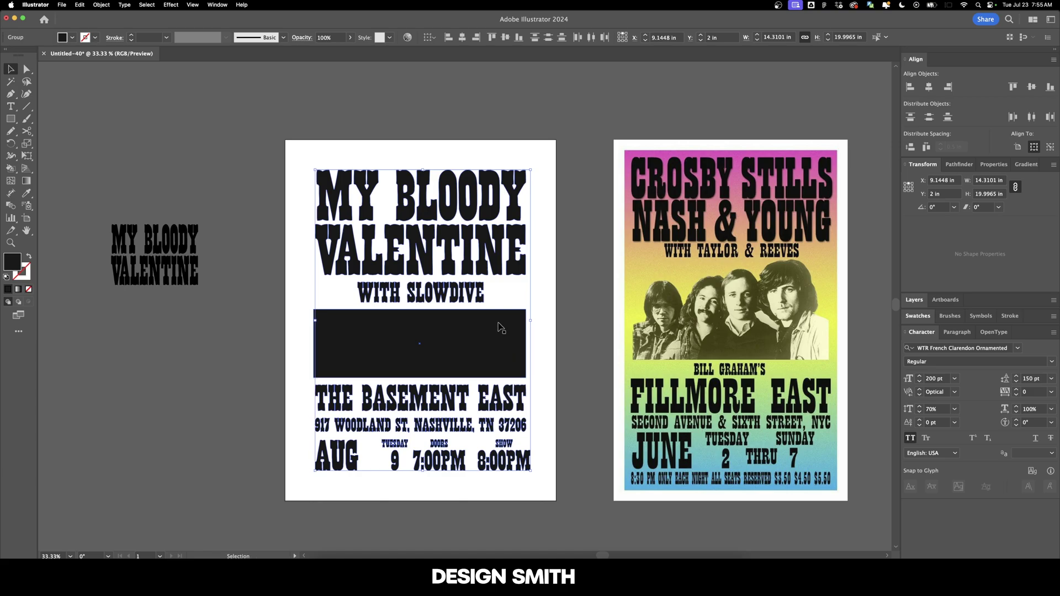
pyautogui.press('super+c')
pyautogui.press('super+Tab')
pyautogui.press('super+v')
pyautogui.click(570, 247)
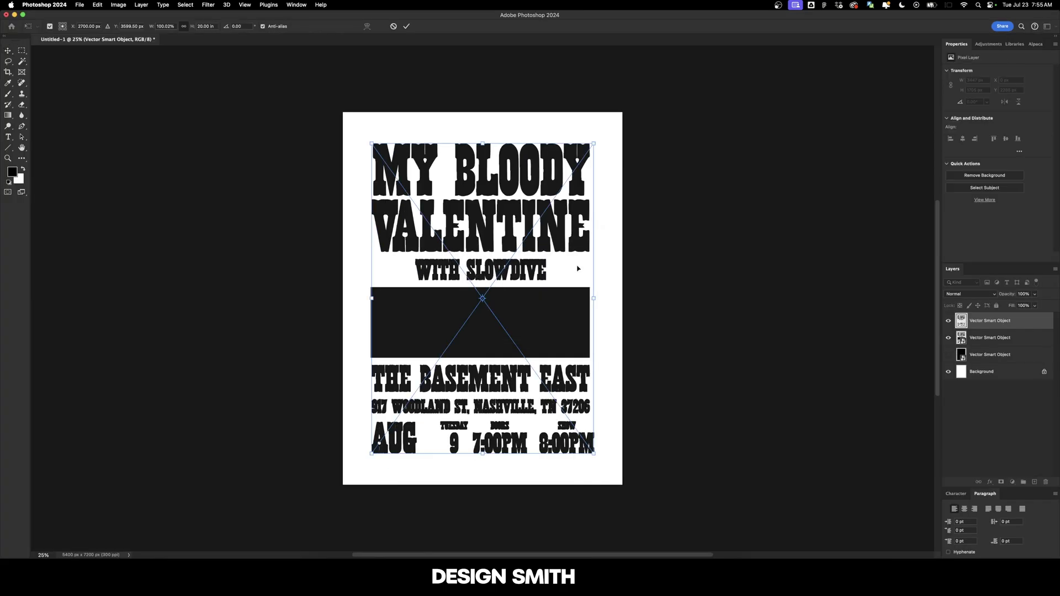
pyautogui.scroll(5, 389, 230)
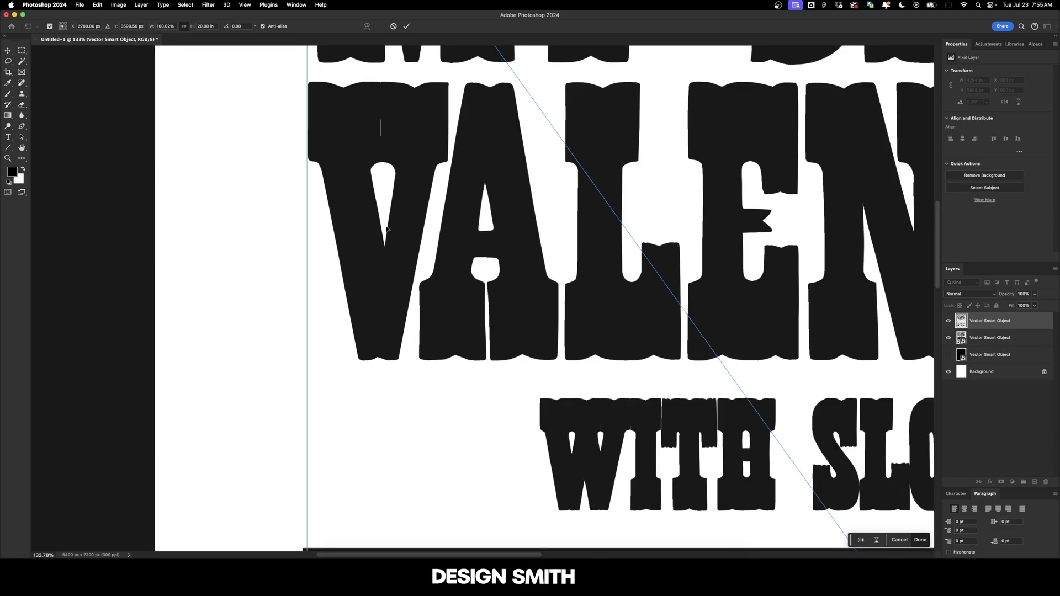
pyautogui.press('Return')
pyautogui.moveTo(666, 469); pyautogui.dragTo(549, 331)
pyautogui.press('super+0')
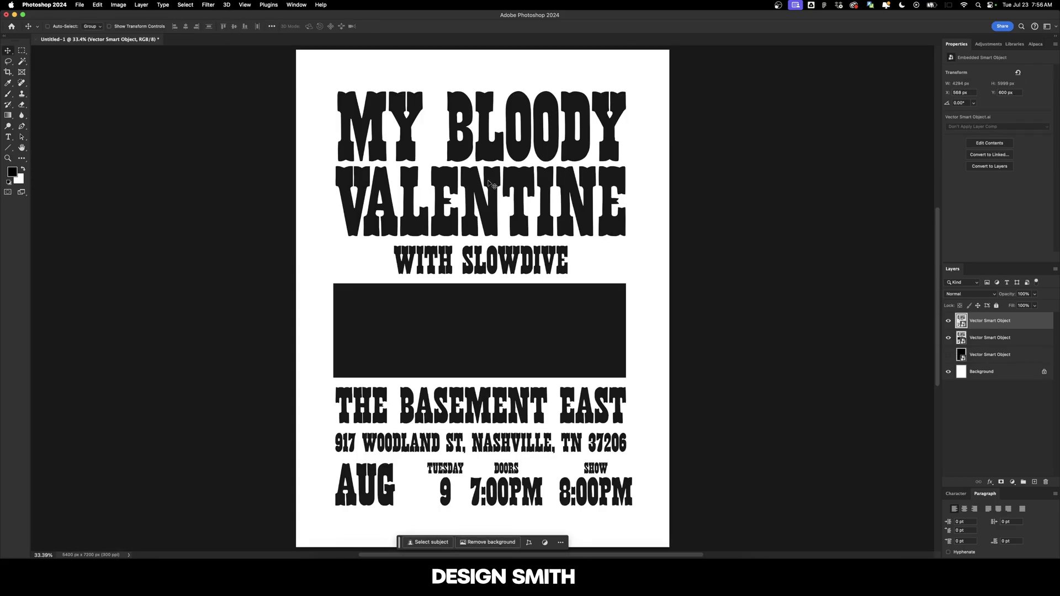
# Step: Paste the photo box from Illustrator into Photoshop as a separate Smart Object below the lettering, and delete the combined artwork layer
pyautogui.click(1021, 341)
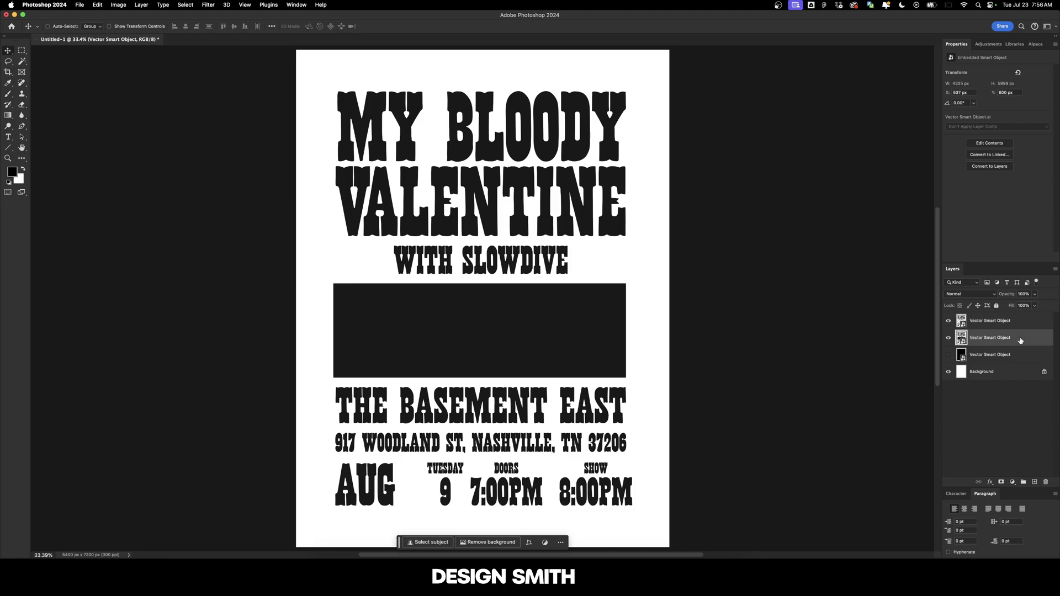
pyautogui.press('Delete')
pyautogui.press('super+Tab')
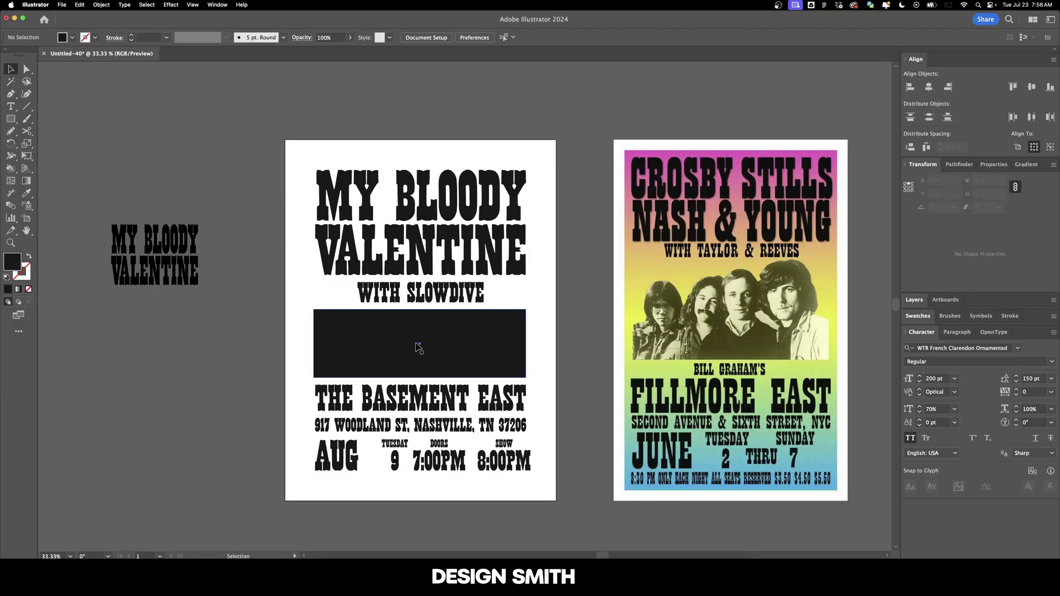
pyautogui.click(500, 343)
pyautogui.click(387, 572)
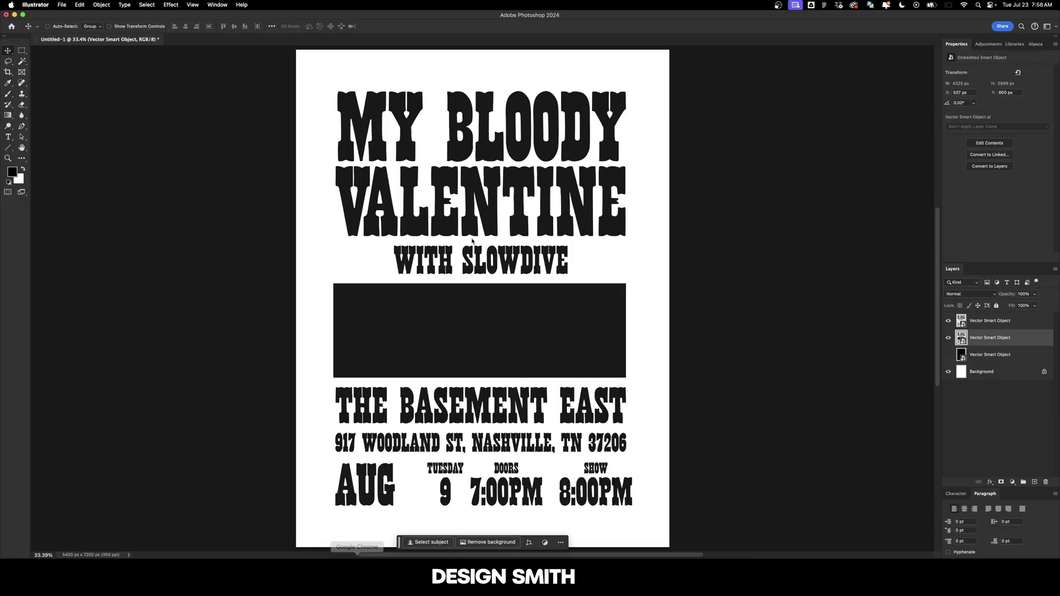
pyautogui.press('super+v')
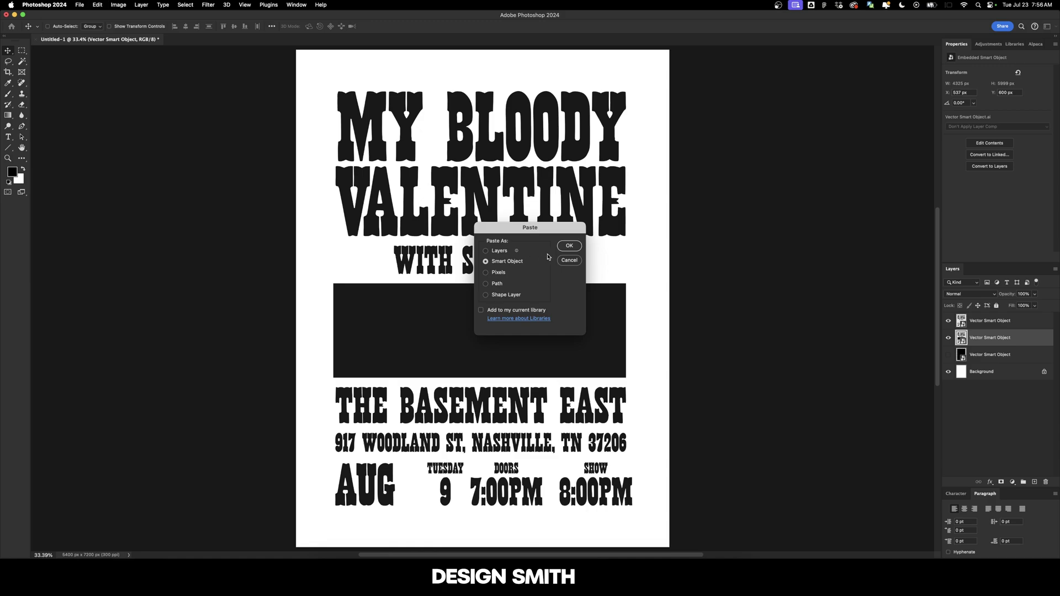
pyautogui.click(568, 246)
pyautogui.moveTo(574, 301); pyautogui.dragTo(581, 326)
pyautogui.press('Return')
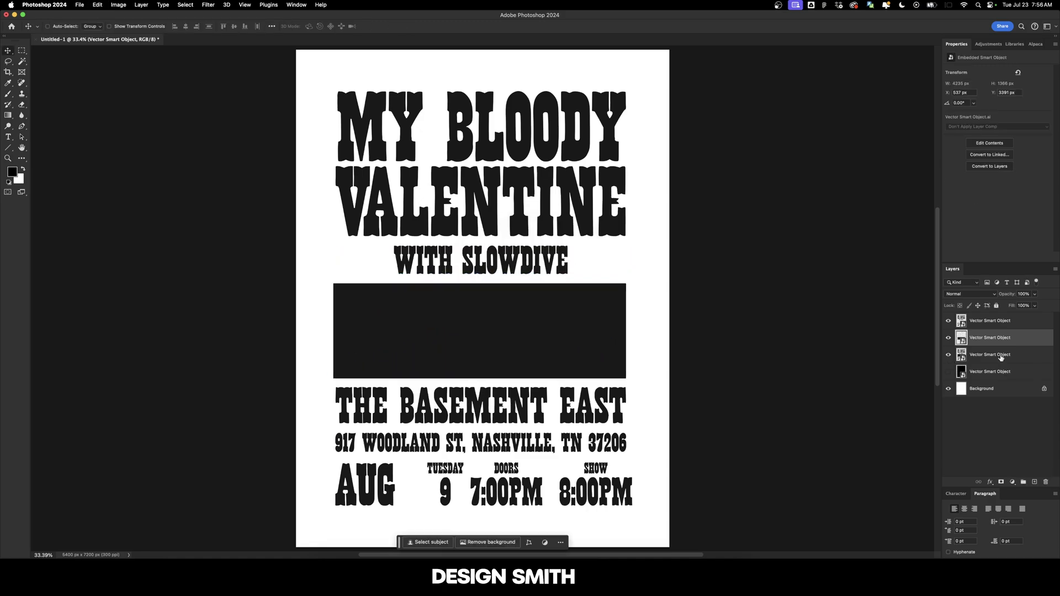
pyautogui.click(1001, 358)
pyautogui.press('BackSpace')
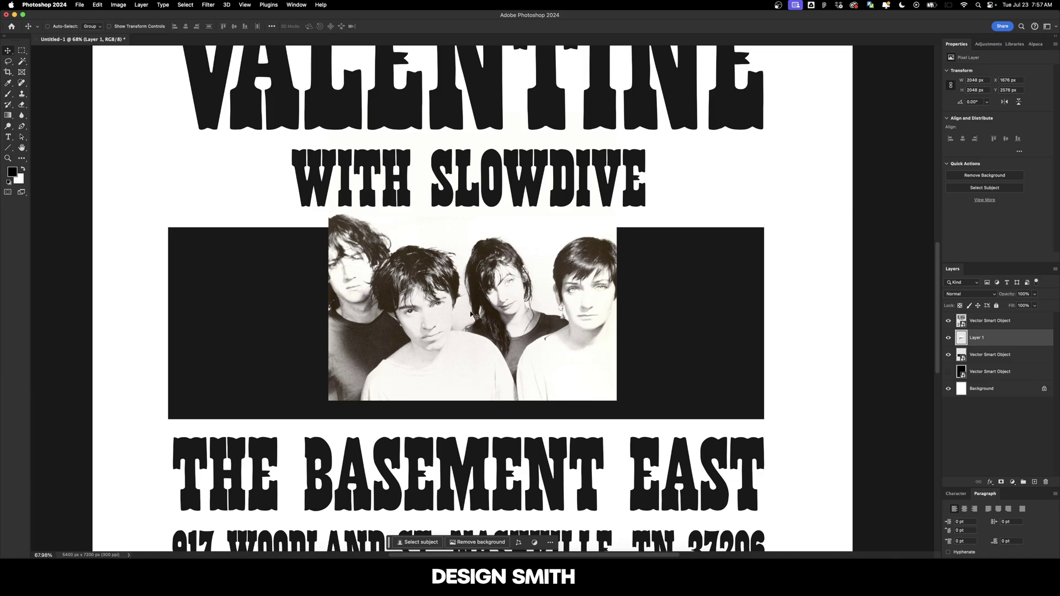
# Step: Scale the band photo to the full width of the black photo box and clip it to that box
pyautogui.press('super+t')
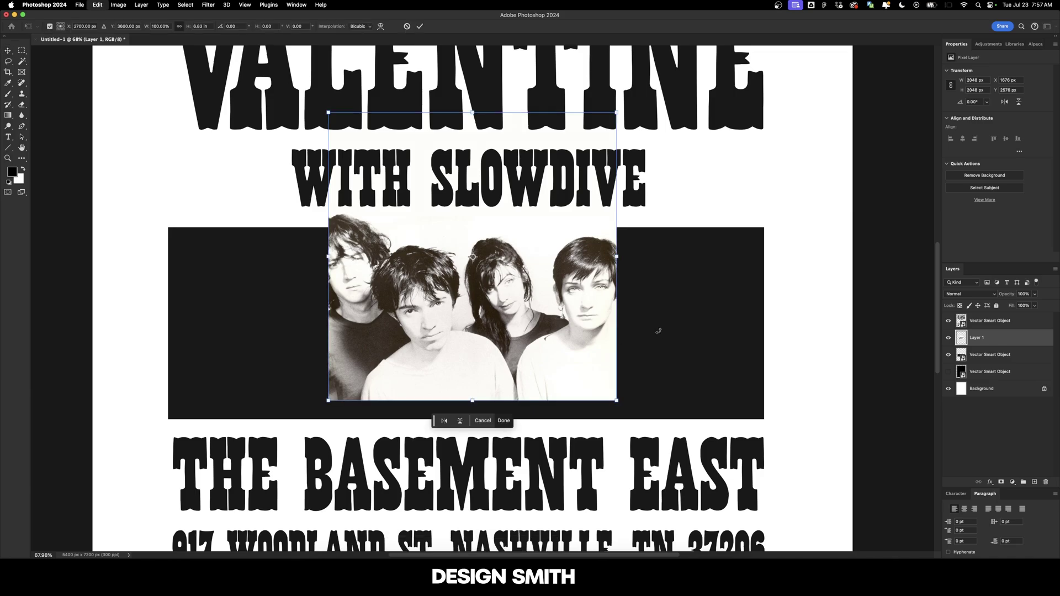
pyautogui.moveTo(617, 258); pyautogui.dragTo(764, 257)
pyautogui.moveTo(179, 274); pyautogui.dragTo(166, 272)
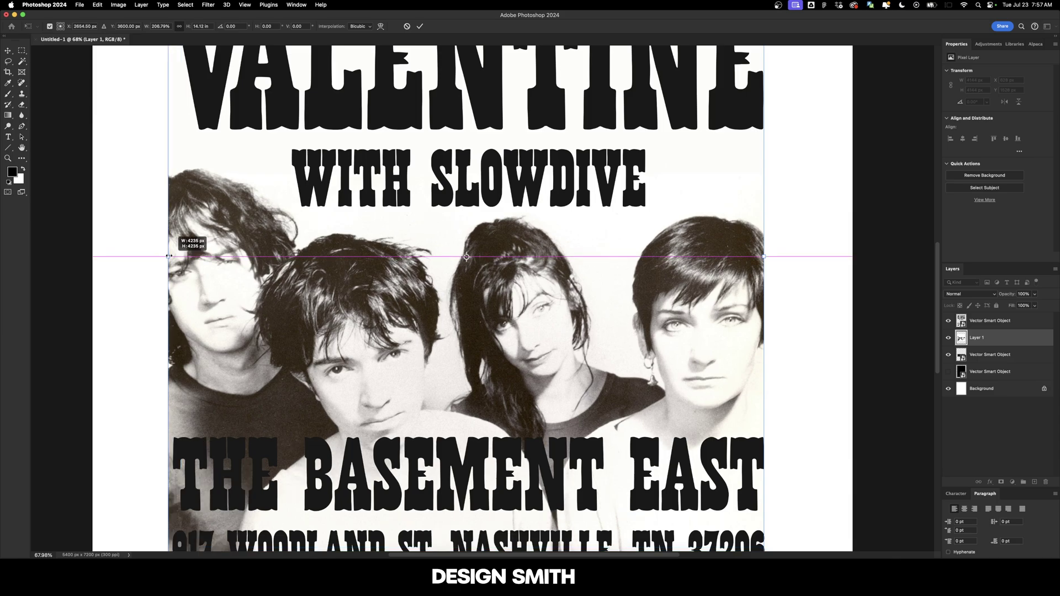
pyautogui.press('Return')
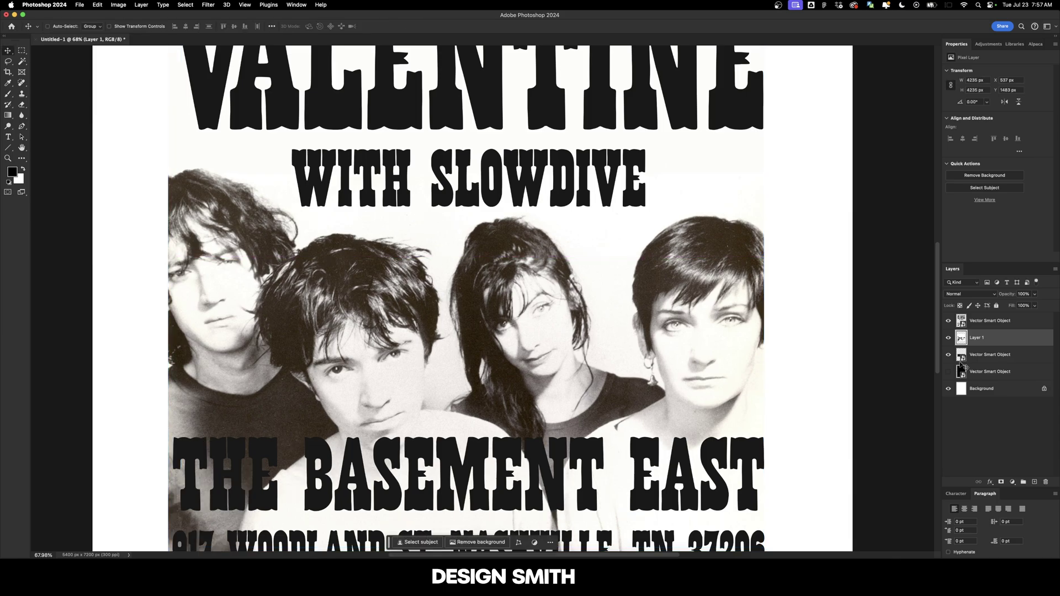
pyautogui.keyDown('shift'); pyautogui.click(1021, 360); pyautogui.keyUp('shift')
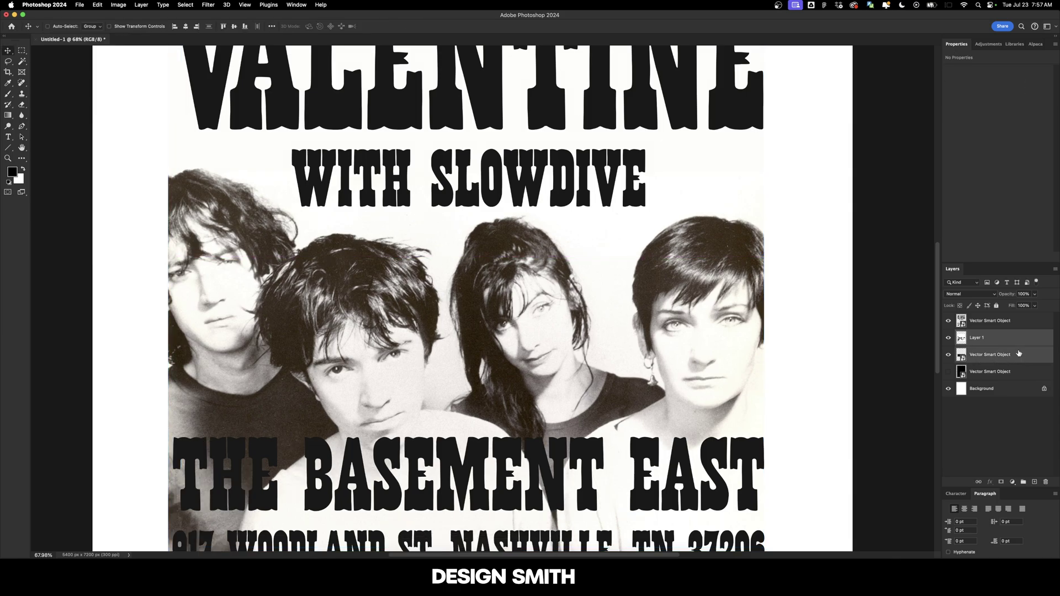
pyautogui.keyDown('alt'); pyautogui.click(1022, 346); pyautogui.keyUp('alt')
pyautogui.click(1023, 339)
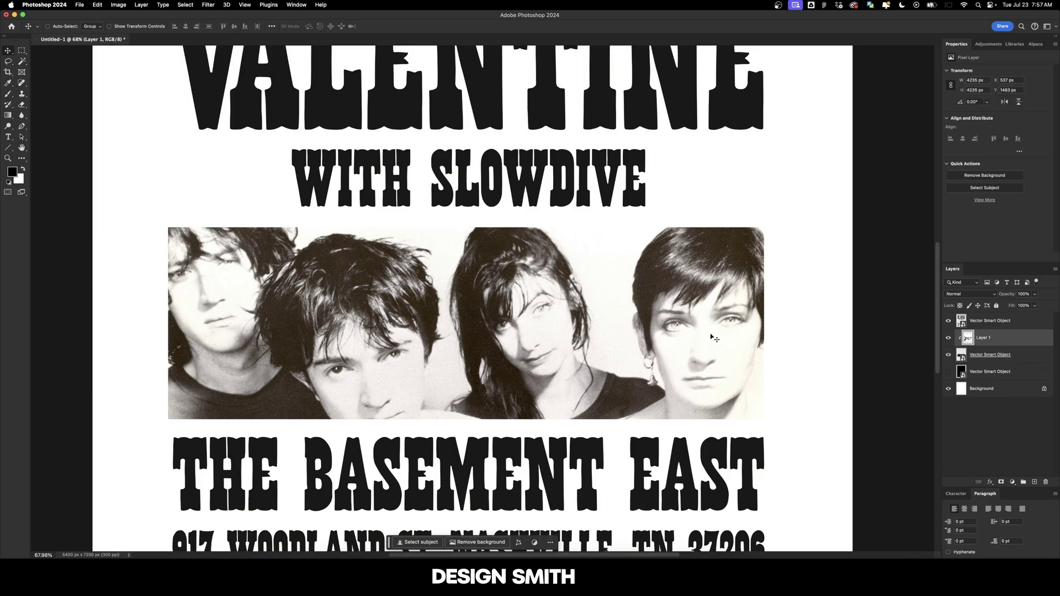
# Step: Scale the clipped band photo to 101% and nudge it 10 px down within the box
pyautogui.press('super+0')
pyautogui.press('super+t')
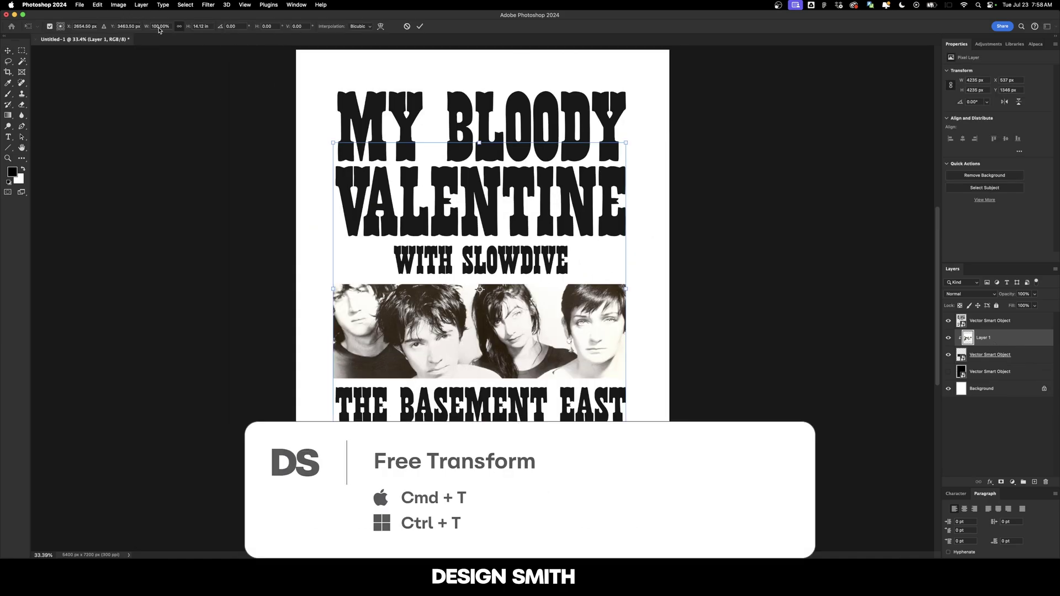
pyautogui.click(160, 29)
pyautogui.write('101')
pyautogui.press('Return')
pyautogui.press('Return')
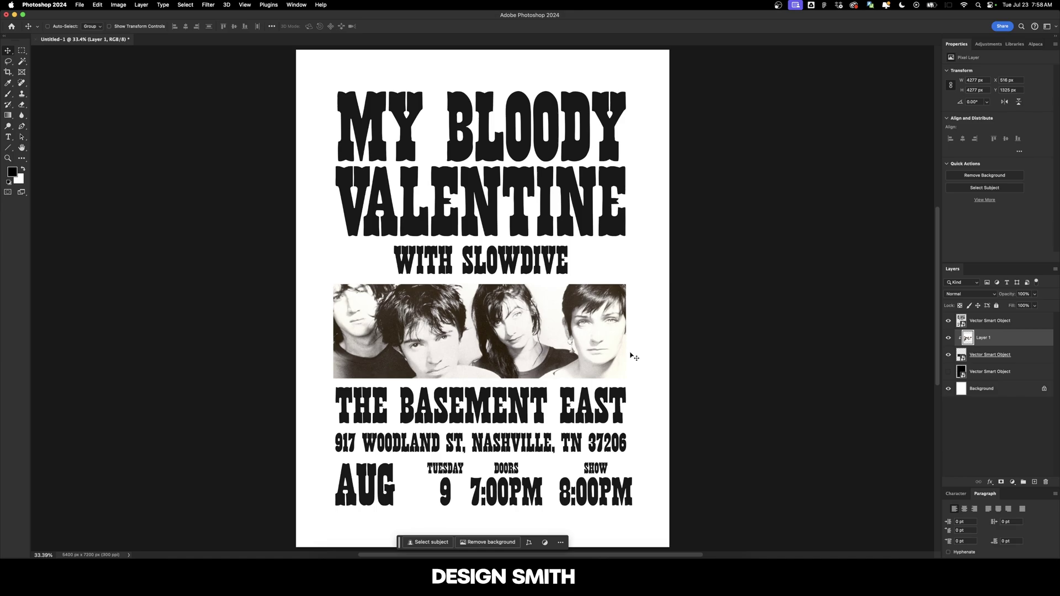
pyautogui.hotkey('shift', 'Down')
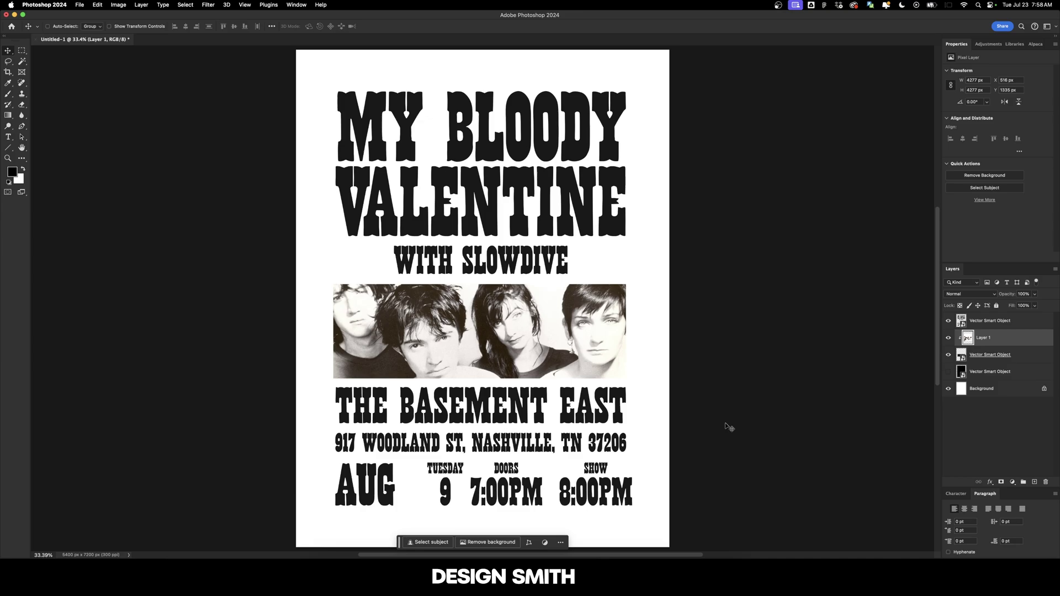
# Step: Rename the lettering layer All Text, the band photo layer Photo and its clipping box Shape
pyautogui.doubleClick(1002, 320)
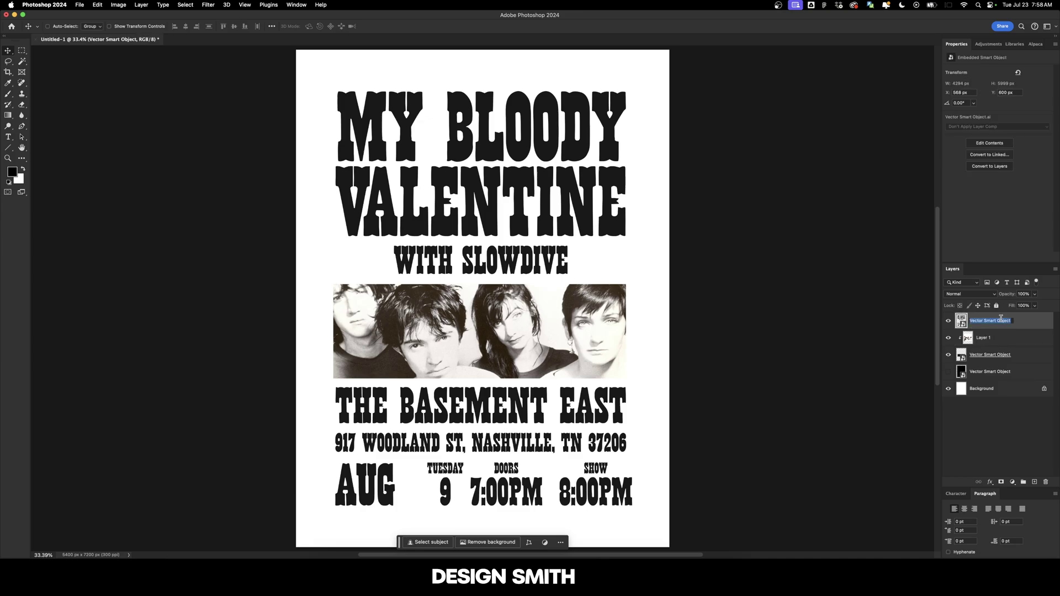
pyautogui.write('All Text')
pyautogui.press('Return')
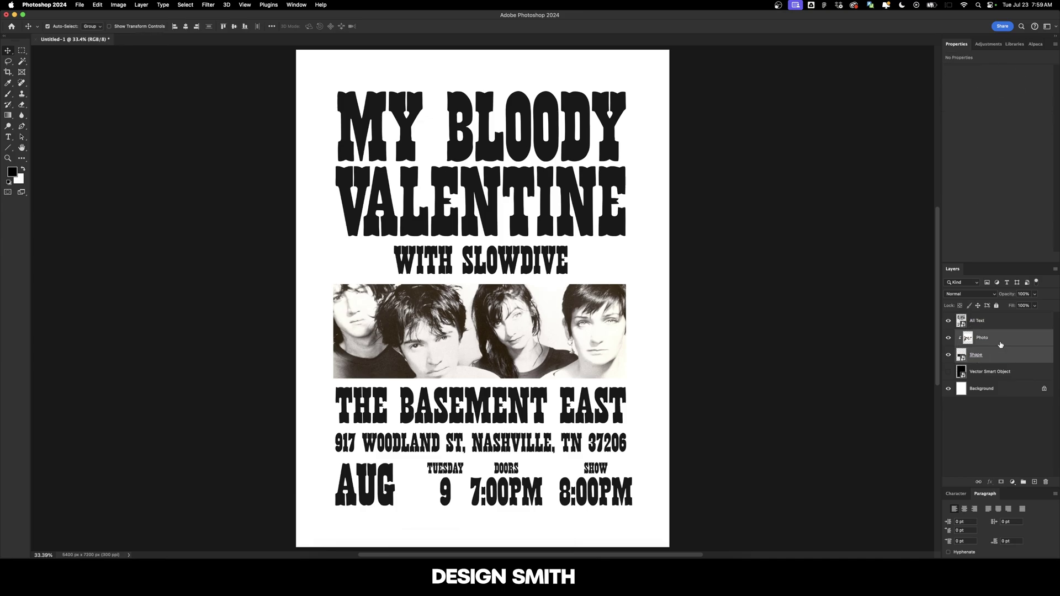
# Step: Group the photo and its clipping shape as Photo, and show the black rectangle layer renamed as Gradient Background
pyautogui.click(949, 348)
pyautogui.doubleClick(993, 348)
pyautogui.write('Gradient Background')
# Step: Add a Solid Color fill layer directly above Background in light grey, at about 90% brightness with no saturation
pyautogui.click(999, 365)
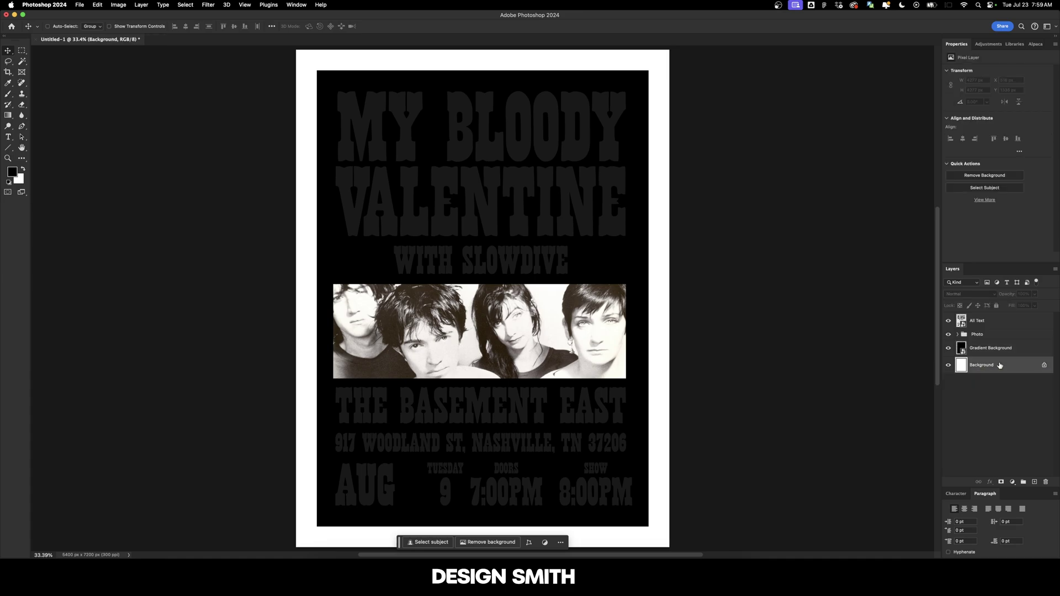
pyautogui.click(1013, 481)
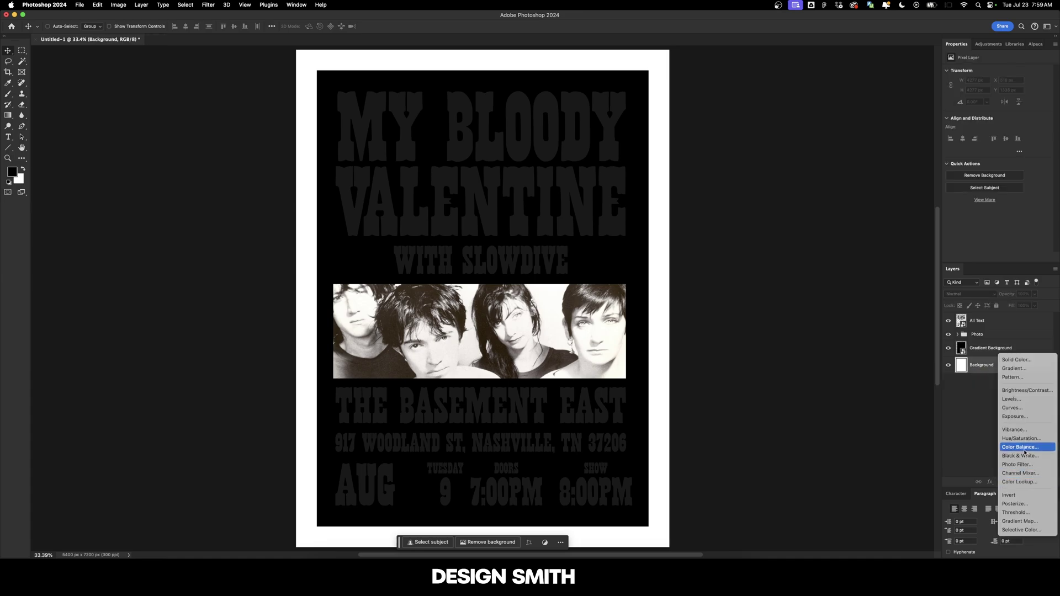
pyautogui.click(1044, 360)
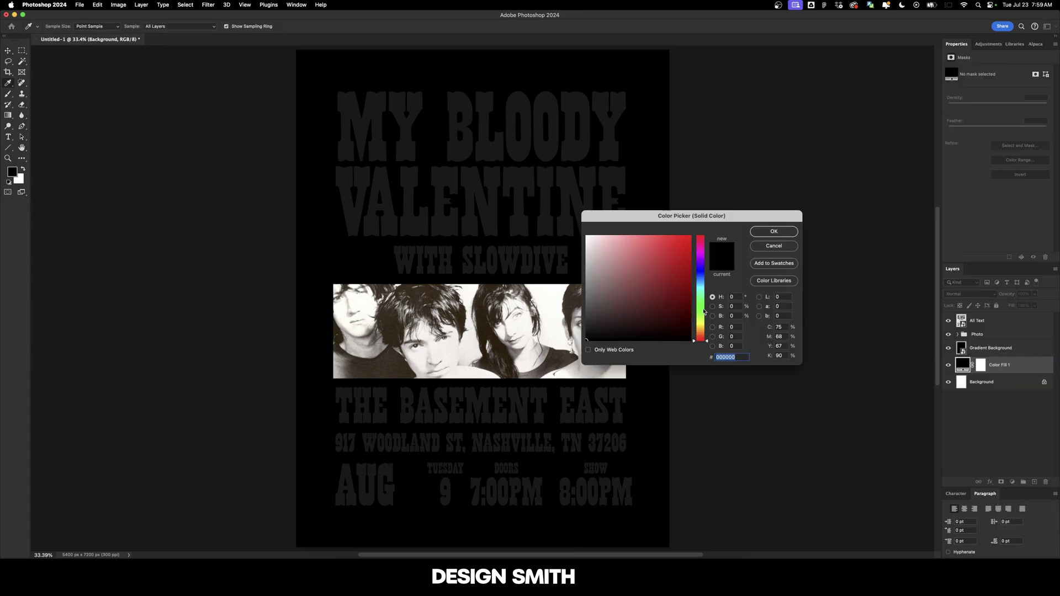
pyautogui.moveTo(603, 247); pyautogui.dragTo(586, 235)
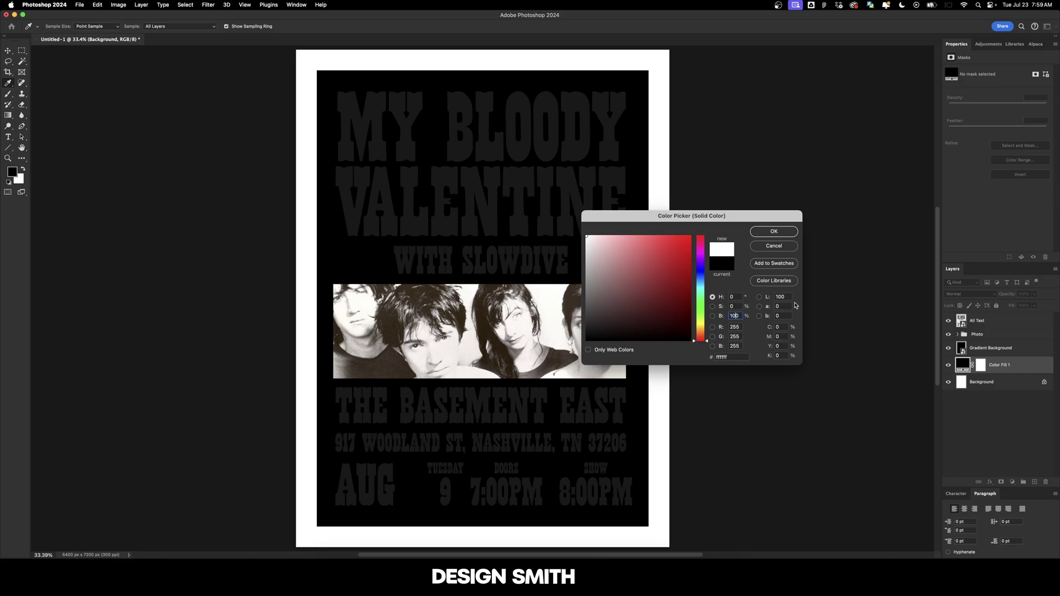
pyautogui.hotkey('shift', 'Down')
pyautogui.press('Return')
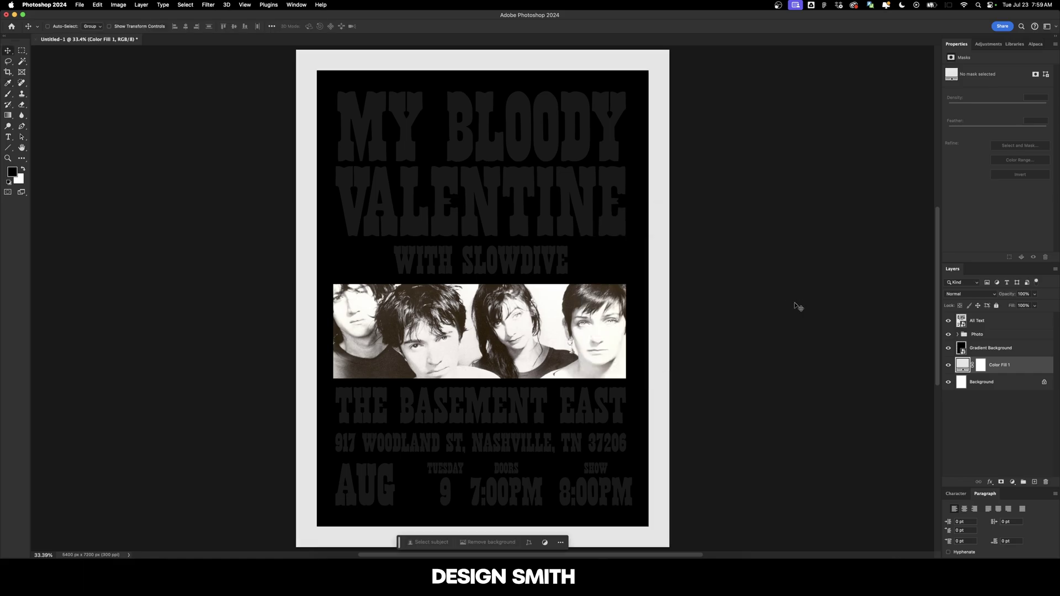
pyautogui.click(1032, 352)
pyautogui.doubleClick(1032, 352)
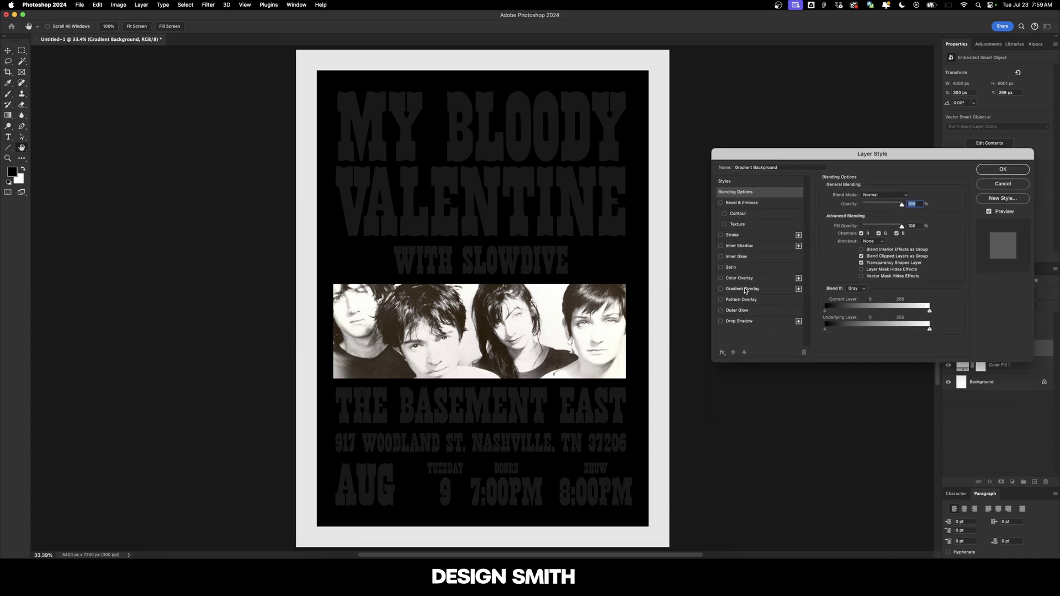
pyautogui.click(745, 290)
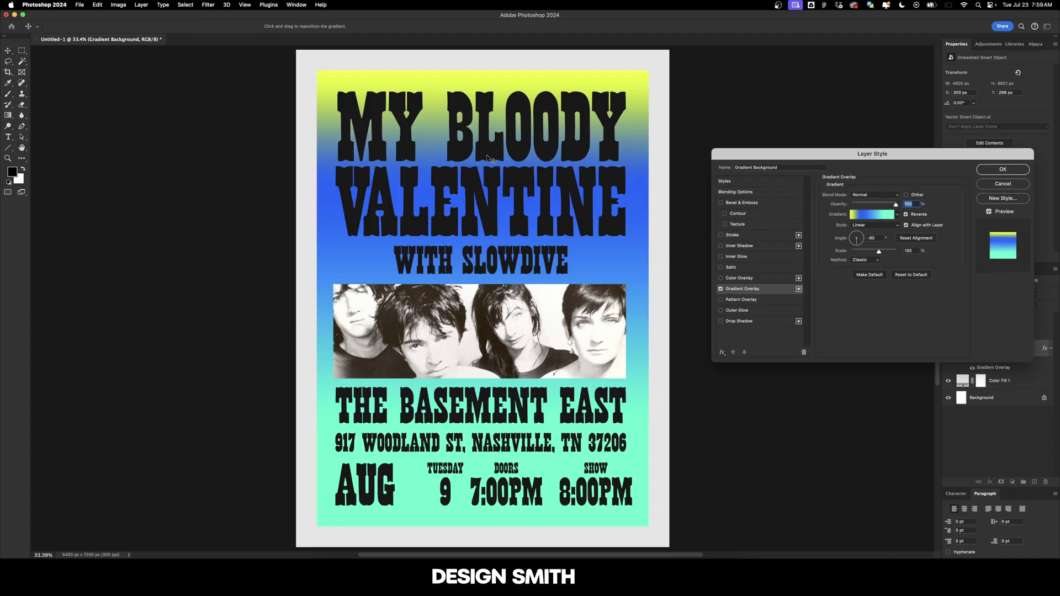
pyautogui.click(878, 215)
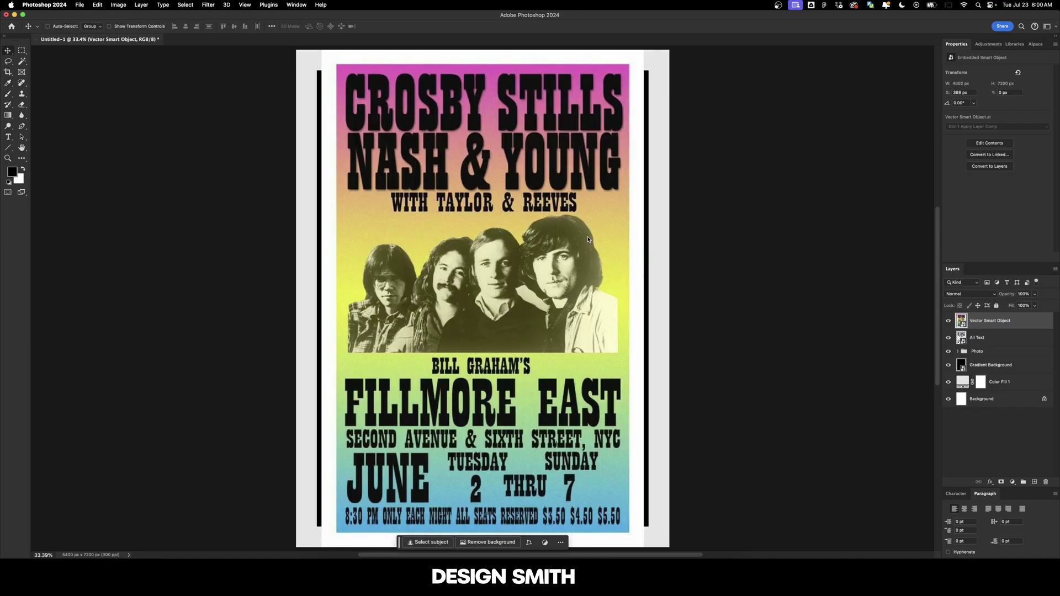
# Step: Shift the Crosby Stills reference partly off the poster, and give Gradient Background a Gradient Overlay with its first stop in the reference's pink, ef52c5
pyautogui.moveTo(605, 260); pyautogui.dragTo(380, 259)
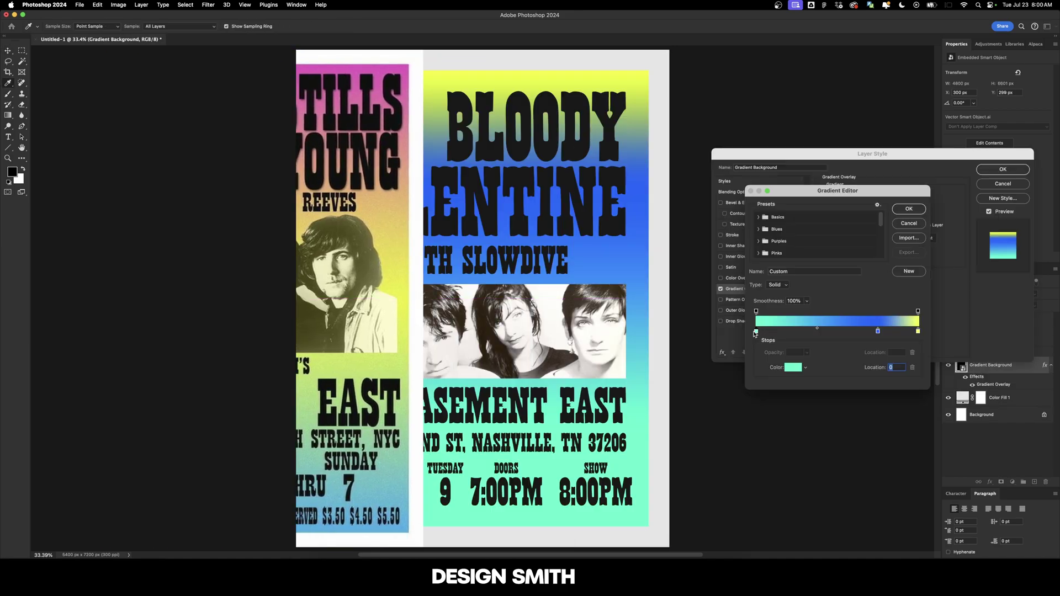
pyautogui.write('0')
pyautogui.click(792, 367)
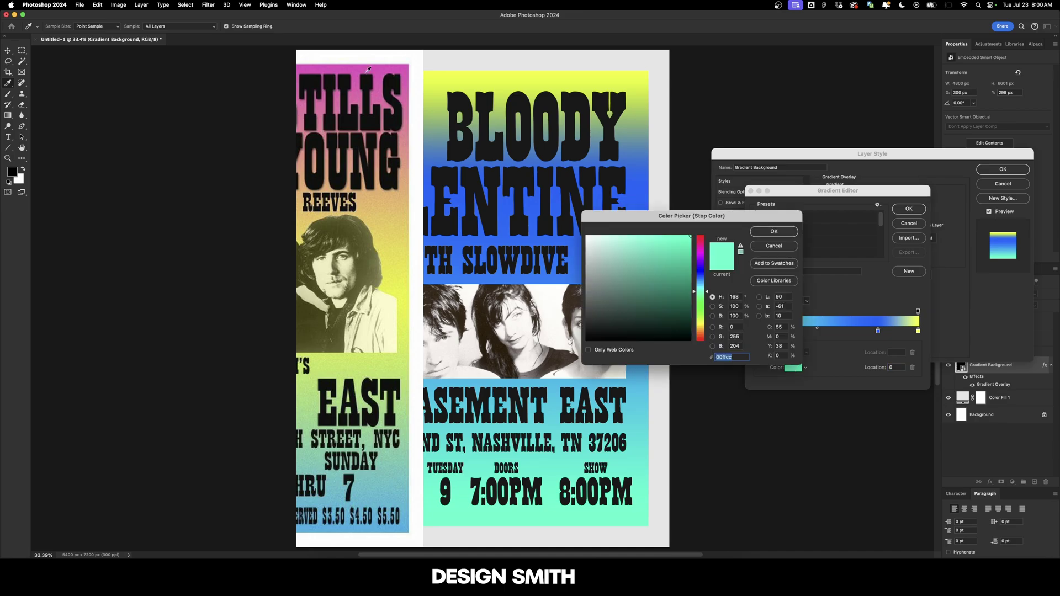
pyautogui.click(407, 69)
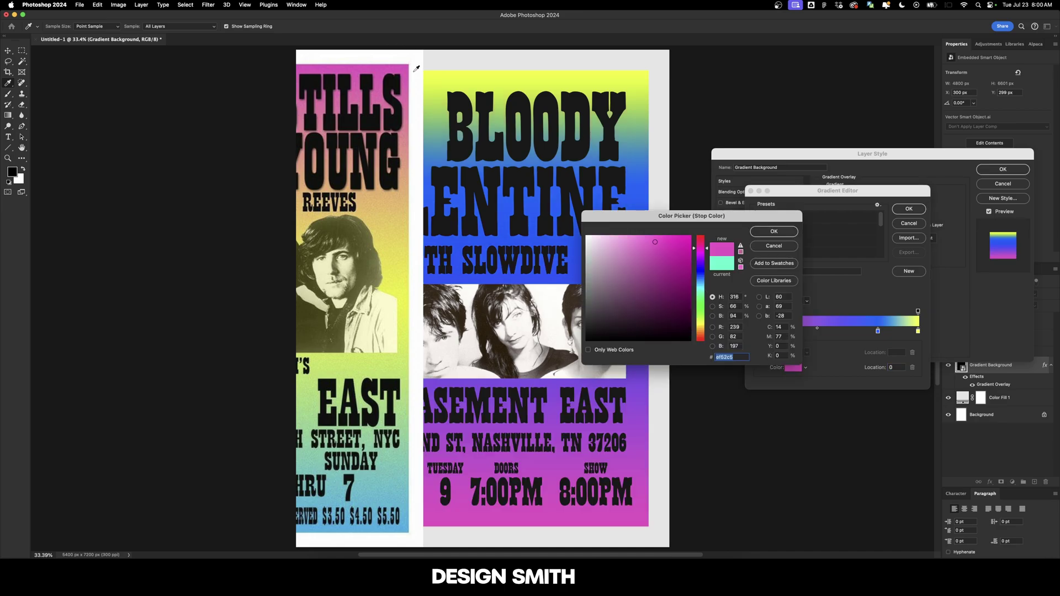
pyautogui.click(768, 231)
# Step: Recolour the blue middle gradient stop with the reference's golden tone, ecc25c, and place it at location 25
pyautogui.moveTo(878, 331); pyautogui.dragTo(837, 331)
pyautogui.click(794, 368)
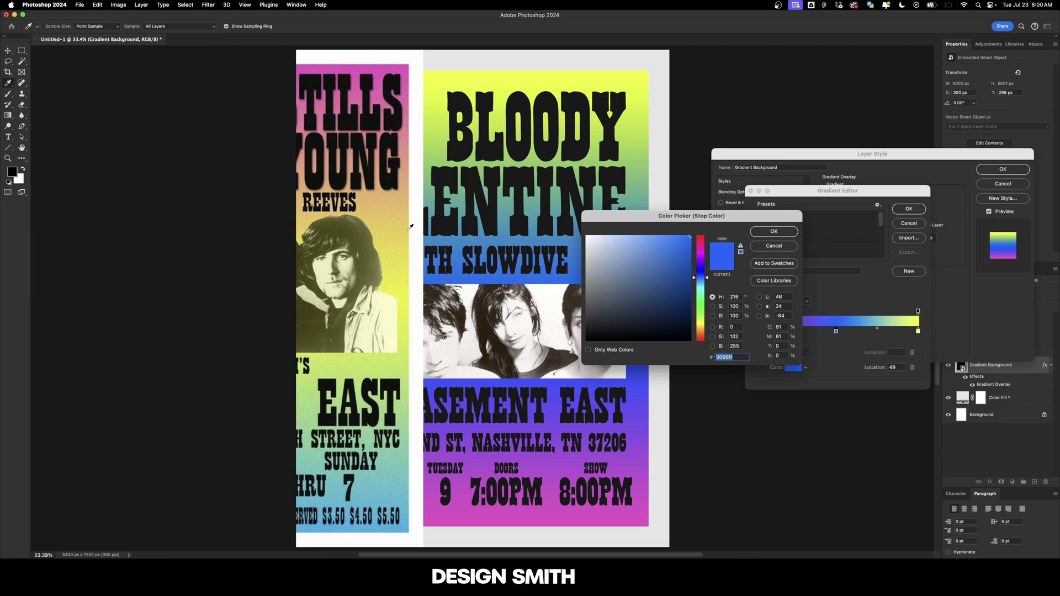
pyautogui.click(404, 213)
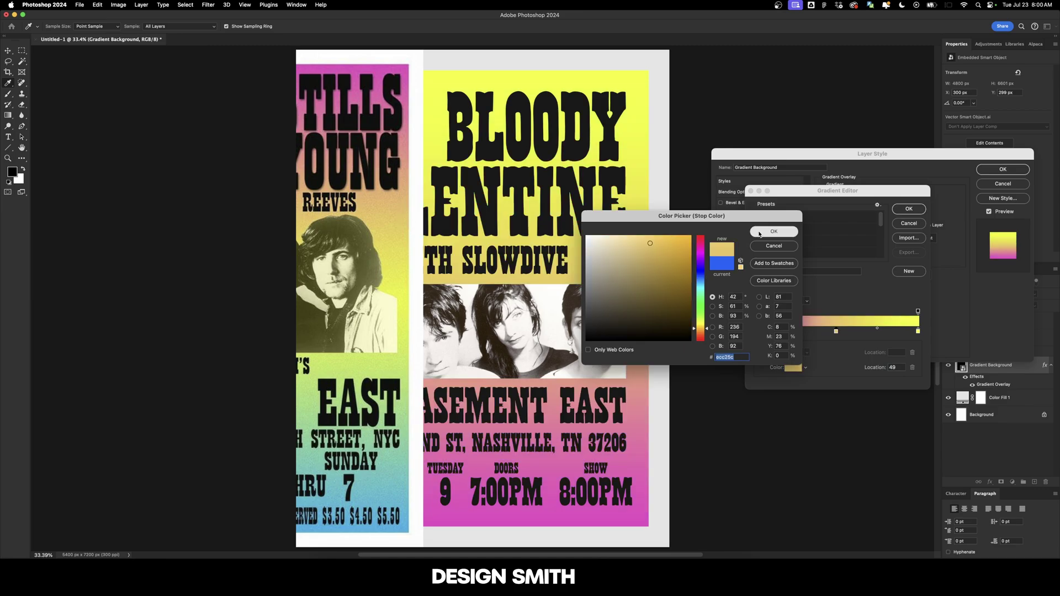
pyautogui.click(774, 231)
pyautogui.moveTo(836, 331); pyautogui.dragTo(797, 332)
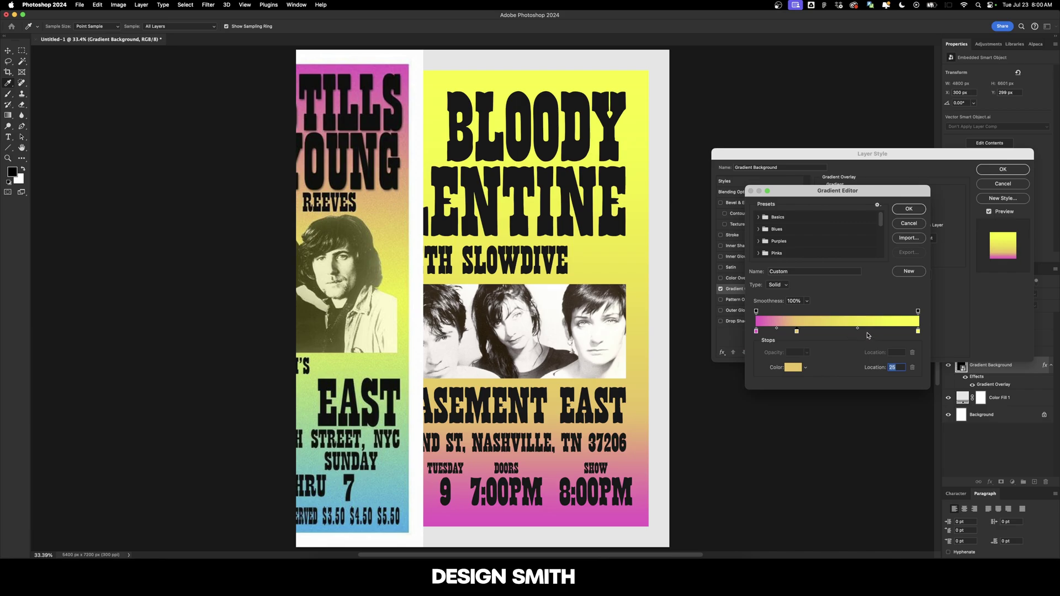
# Step: Add a gradient stop at location 63, sampling the reference's yellow and shifting its hue to 85 for the green 9feb33
pyautogui.click(859, 332)
pyautogui.doubleClick(860, 332)
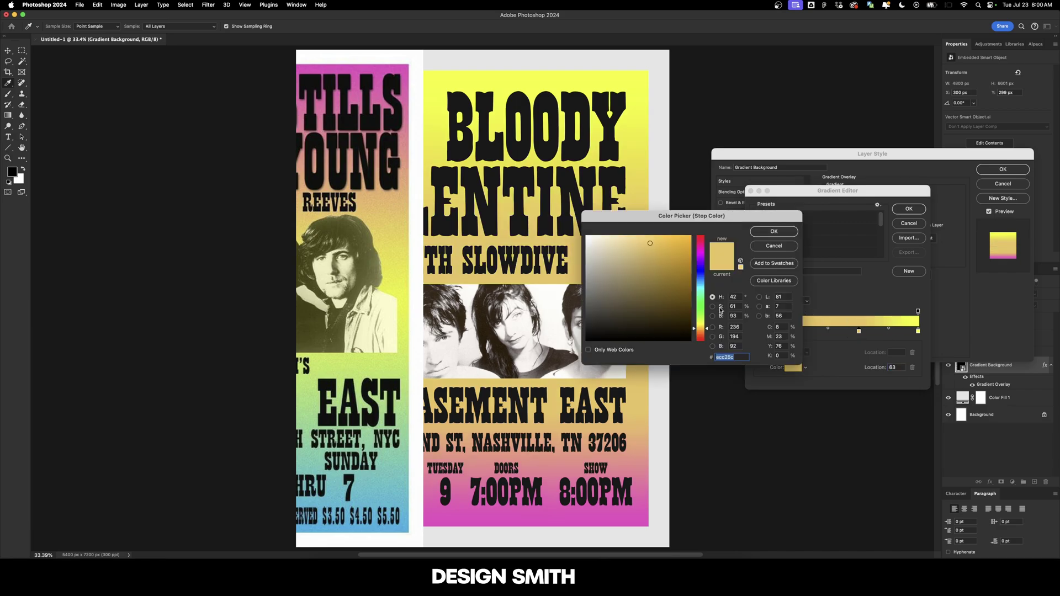
pyautogui.click(405, 359)
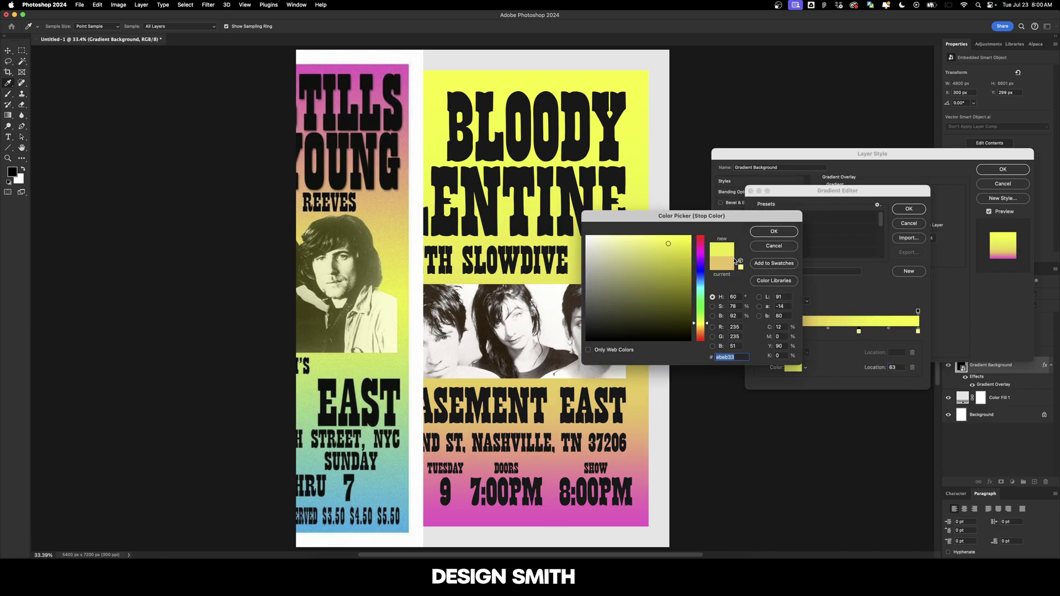
pyautogui.moveTo(705, 320); pyautogui.dragTo(704, 315)
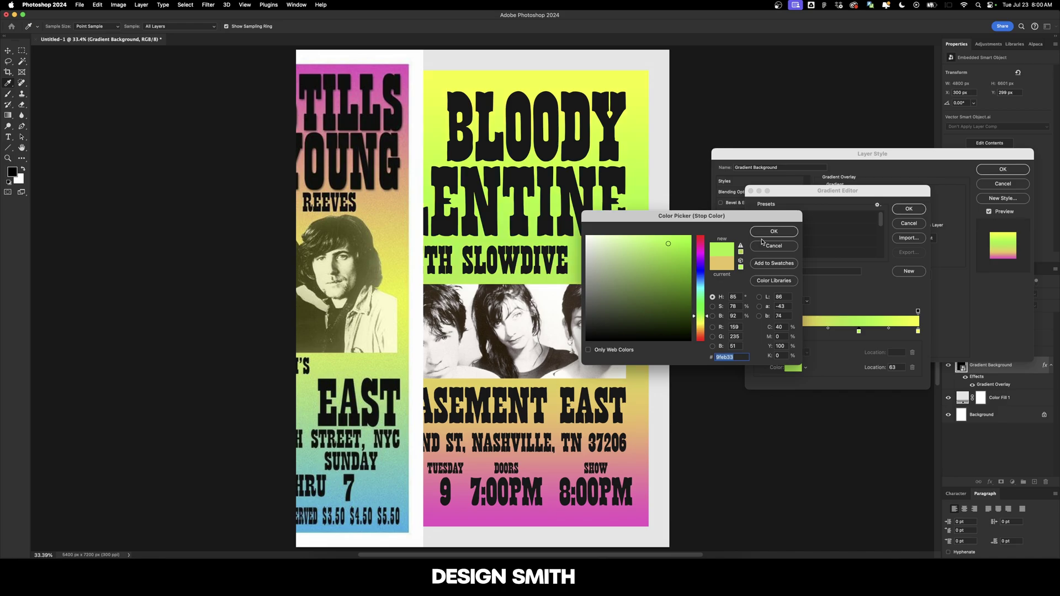
pyautogui.click(773, 231)
# Step: Recolour the final yellow gradient stop with the blue sampled from the bottom of the reference poster, and accept the gradient
pyautogui.doubleClick(918, 331)
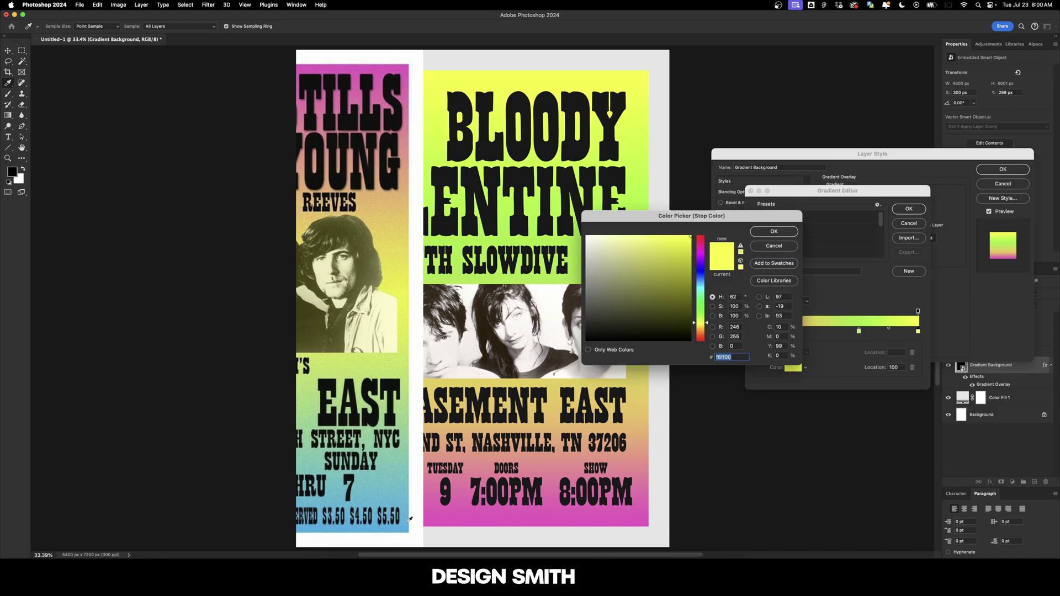
pyautogui.click(410, 520)
pyautogui.click(774, 231)
pyautogui.click(909, 209)
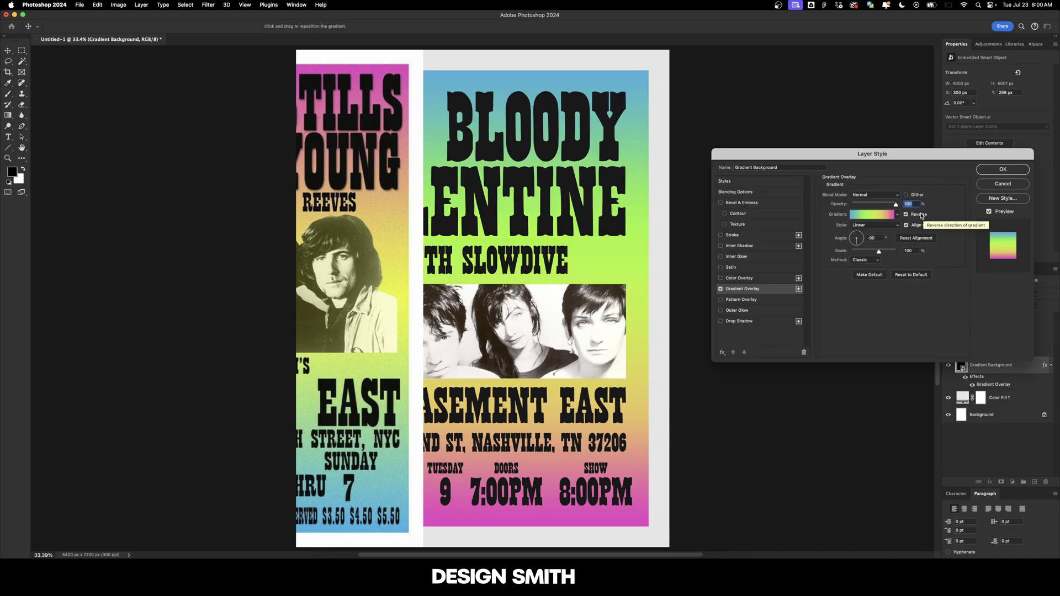
# Step: Turn off Reverse on the Gradient Overlay, apply the layer style and delete the Crosby Stills reference layer
pyautogui.click(906, 215)
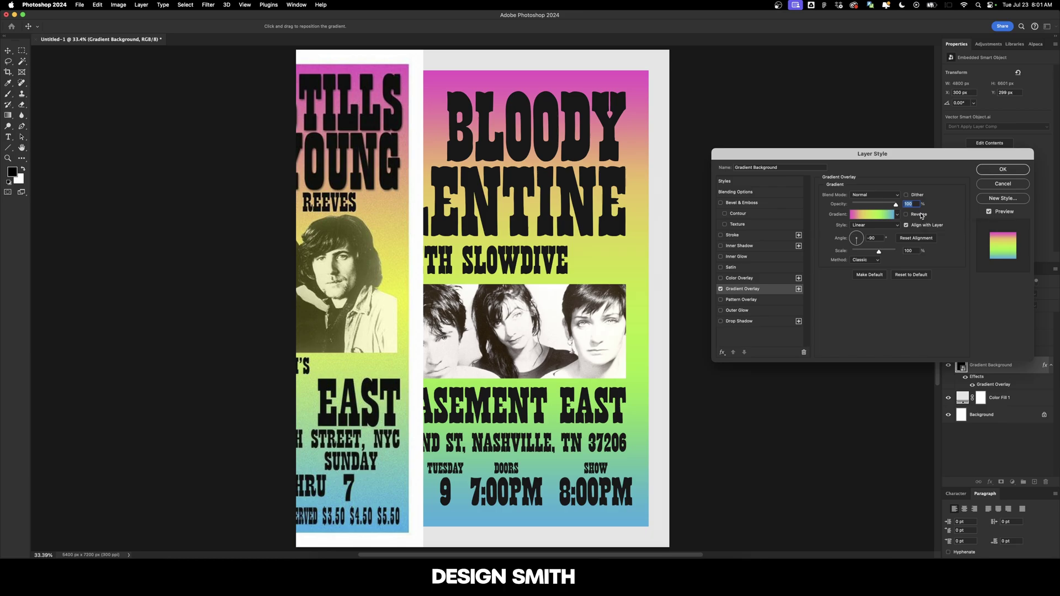
pyautogui.click(1003, 169)
pyautogui.click(1015, 329)
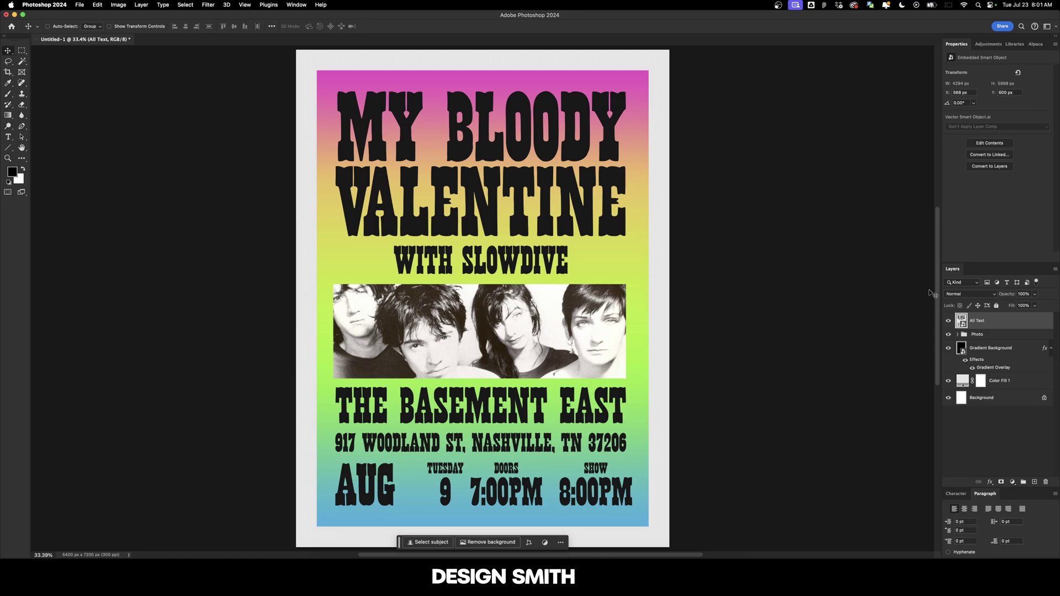
pyautogui.press('super+1')
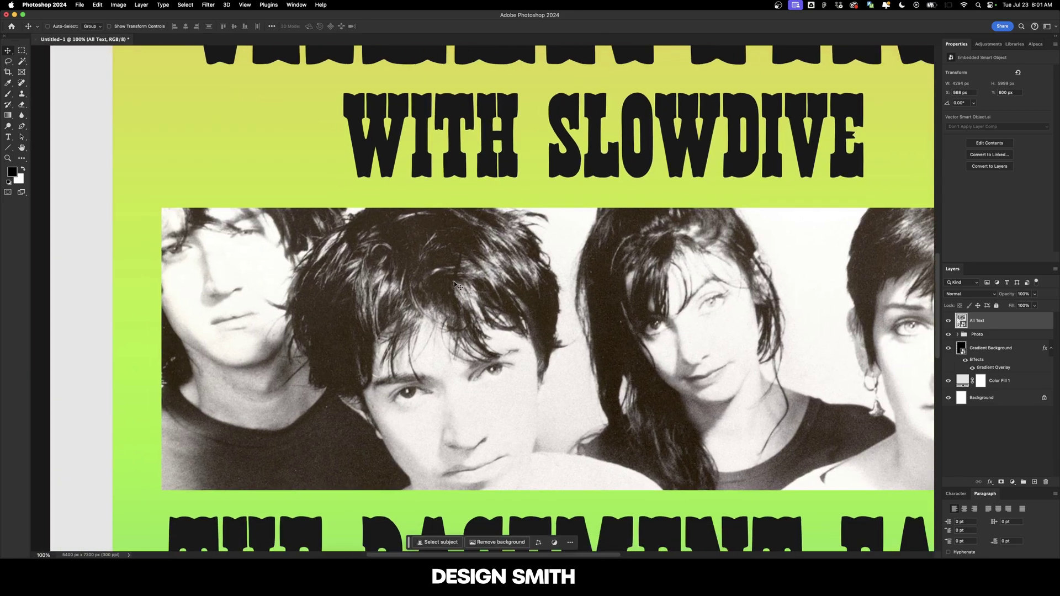
pyautogui.hscroll(-3, 334, 261)
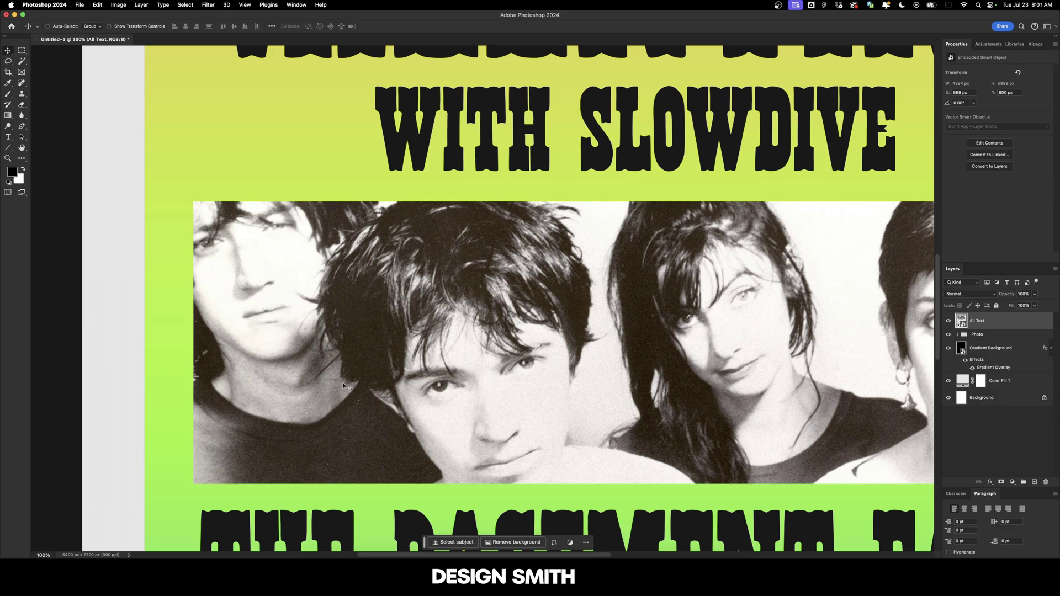
pyautogui.scroll(5, 336, 217)
pyautogui.hscroll(-2, 336, 217)
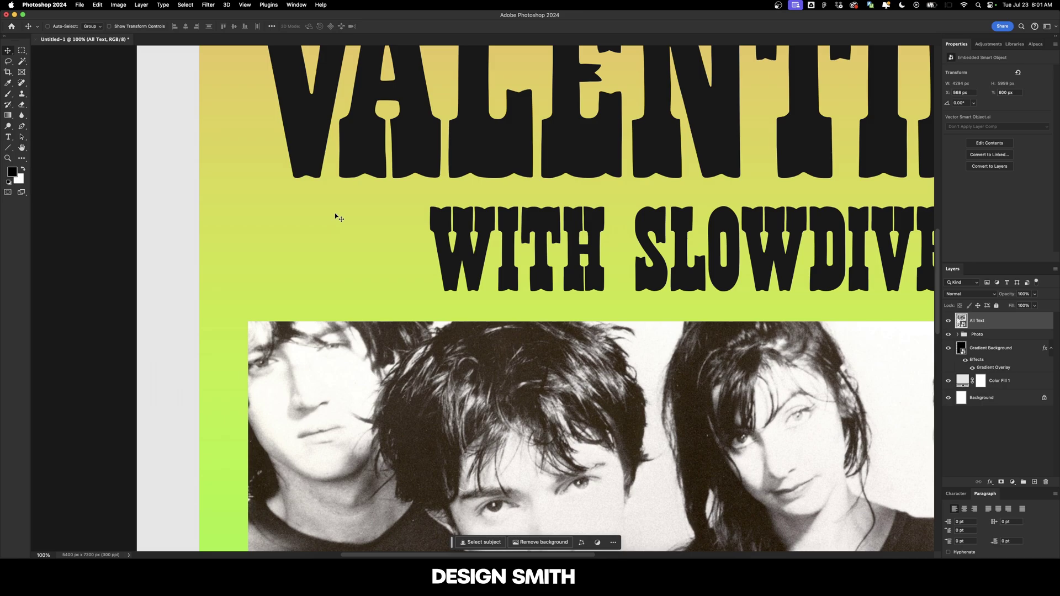
pyautogui.scroll(-5, 335, 218)
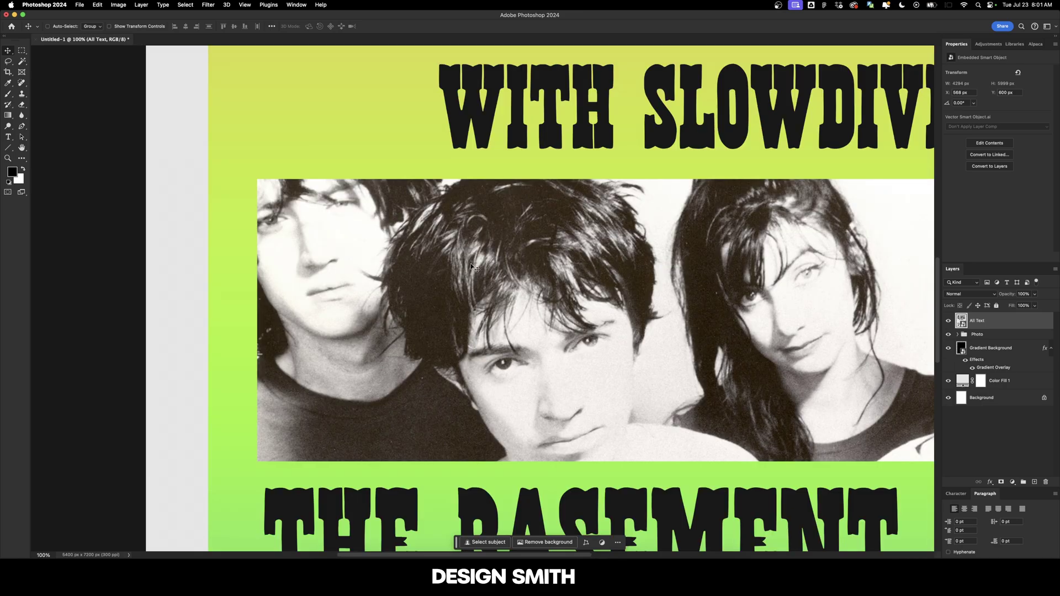
# Step: Create a new layer named Grain above the All Text layer and fill it with 50% Gray at 100% opacity
pyautogui.press('super+0')
pyautogui.press('shift+super+n')
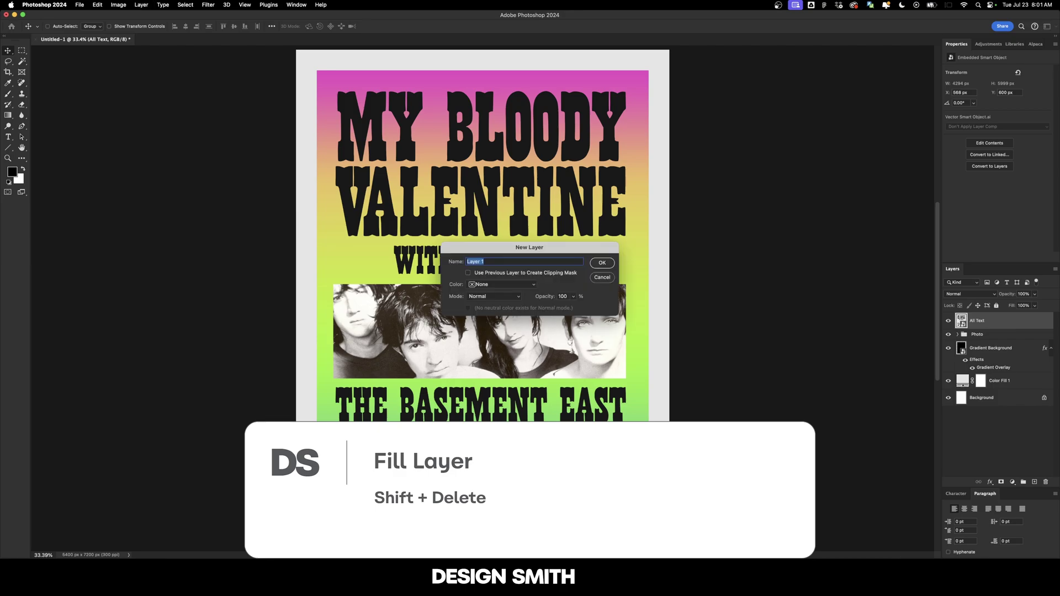
pyautogui.write('Grain')
pyautogui.press('Return')
pyautogui.hotkey('shift', 'Delete')
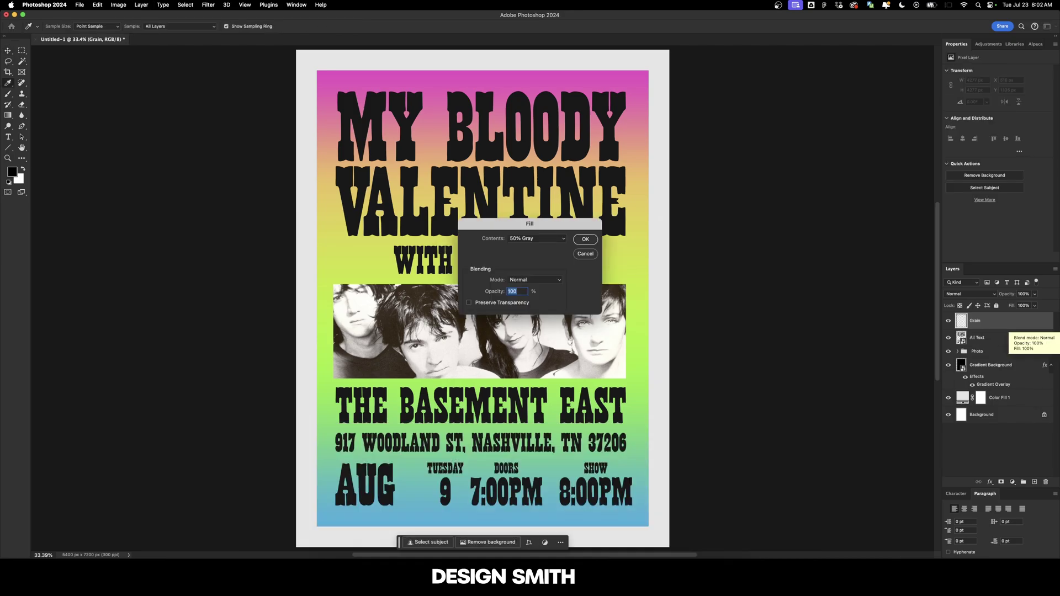
pyautogui.press('Return')
pyautogui.press('v')
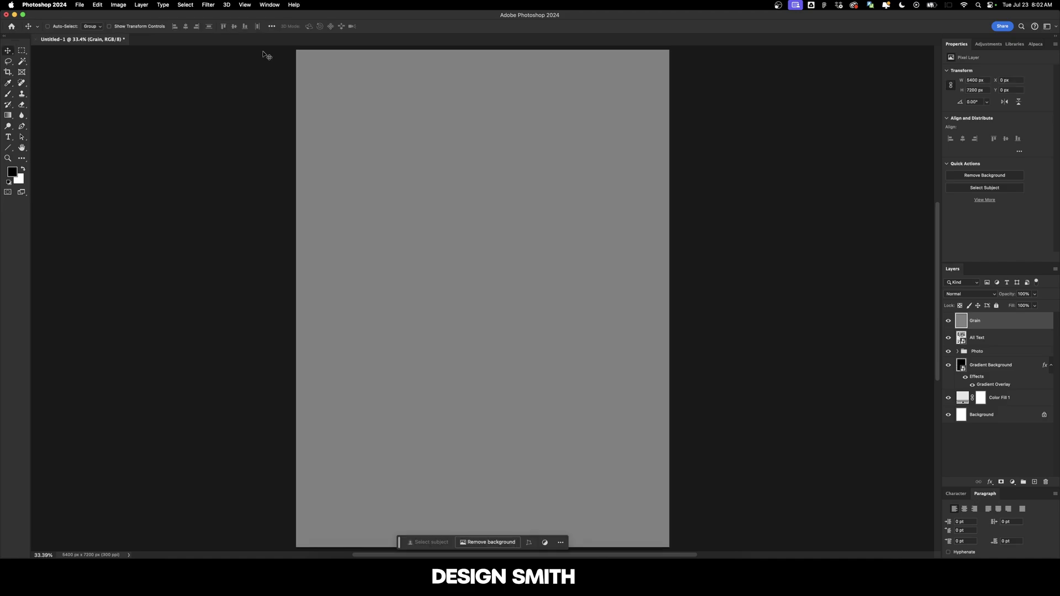
# Step: Apply the Camera Raw Filter to the Grain layer with Grain 100, Size 50 and Roughness 75
pyautogui.click(209, 5)
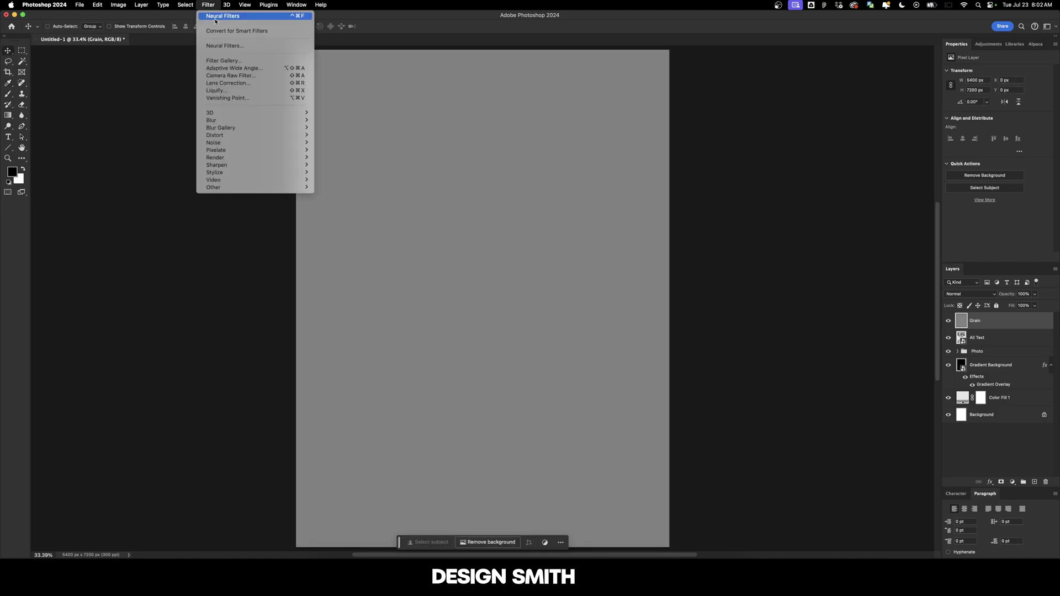
pyautogui.click(230, 76)
pyautogui.moveTo(1014, 316); pyautogui.dragTo(1044, 315)
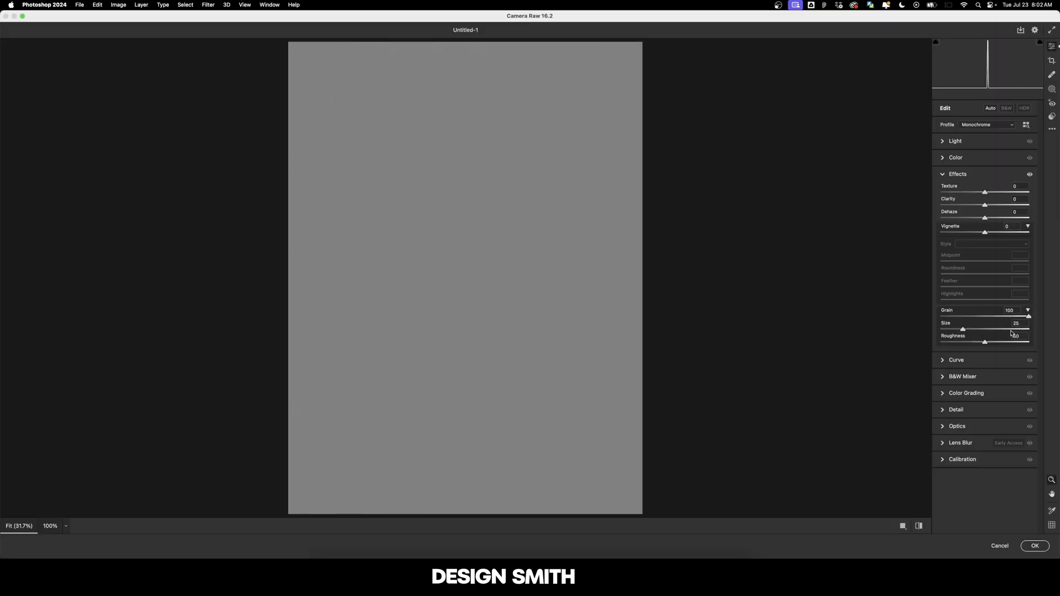
pyautogui.moveTo(976, 343)
pyautogui.mouseDown()
pyautogui.moveTo(1007, 345)
pyautogui.moveTo(985, 332)
pyautogui.mouseUp()
pyautogui.click(1036, 546)
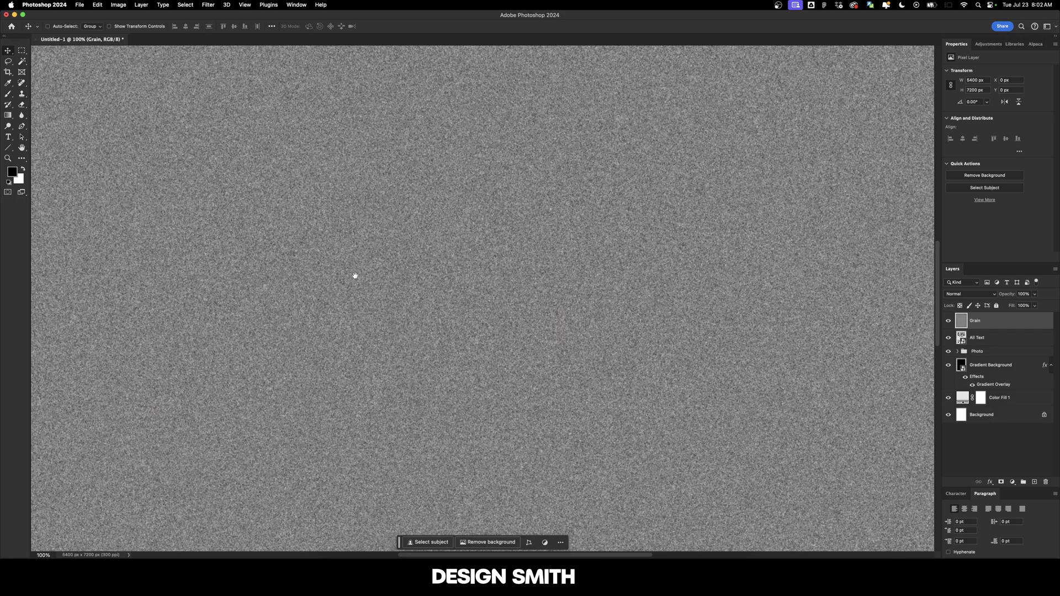
# Step: Set the Grain layer's blend mode to Overlay and check the texture across the poster's lettering and photo
pyautogui.moveTo(354, 275); pyautogui.dragTo(461, 299)
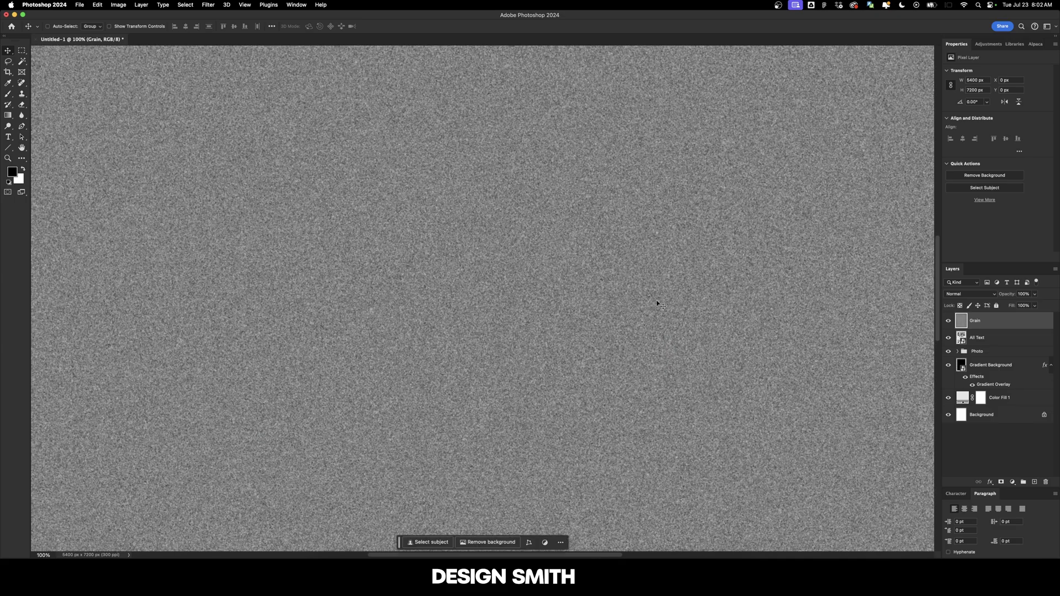
pyautogui.click(983, 295)
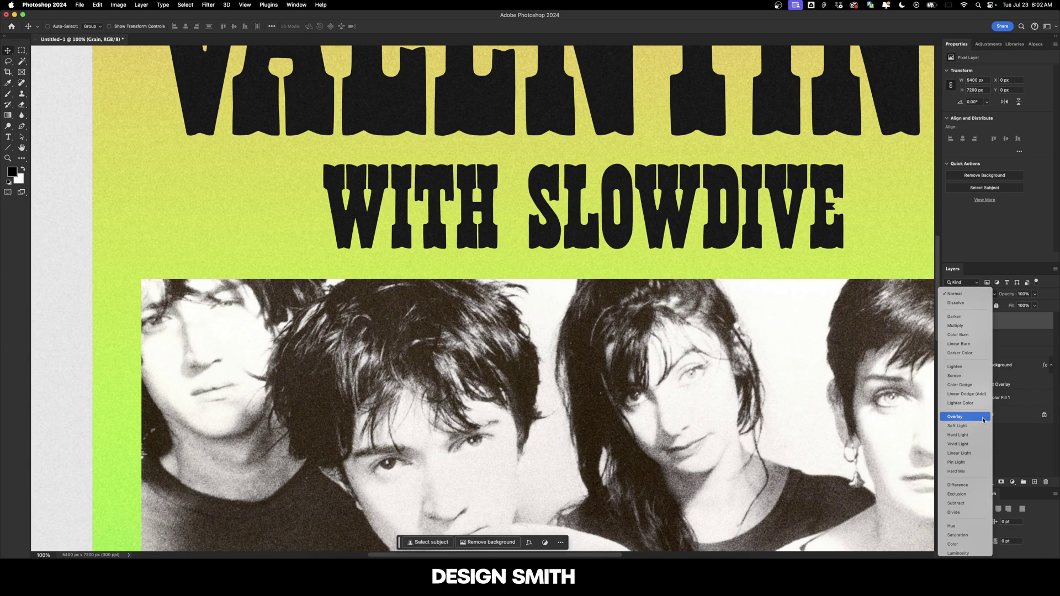
pyautogui.click(961, 417)
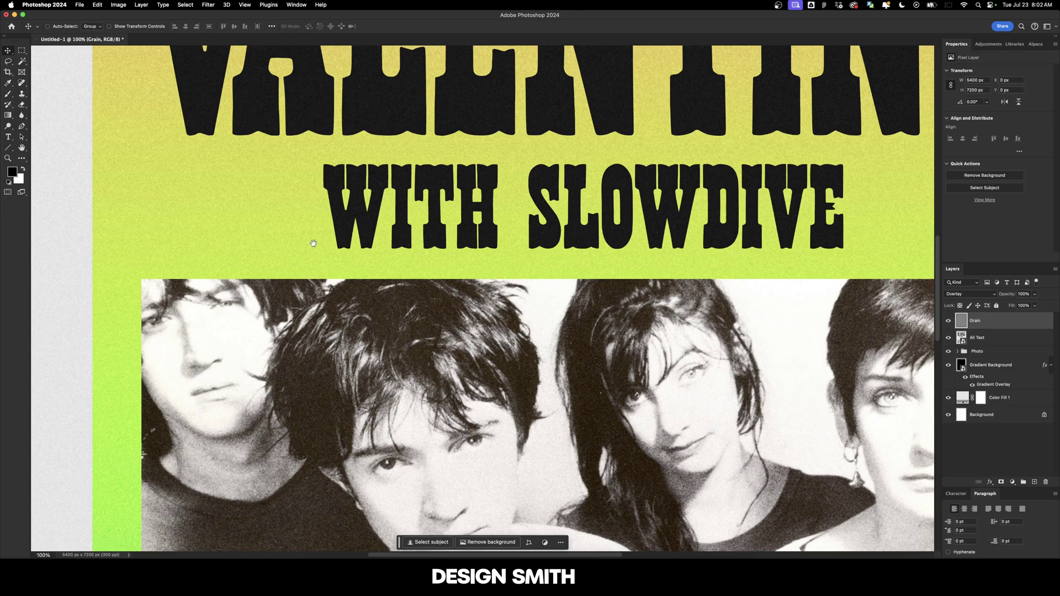
pyautogui.scroll(10, 313, 243)
pyautogui.hscroll(-5, 313, 243)
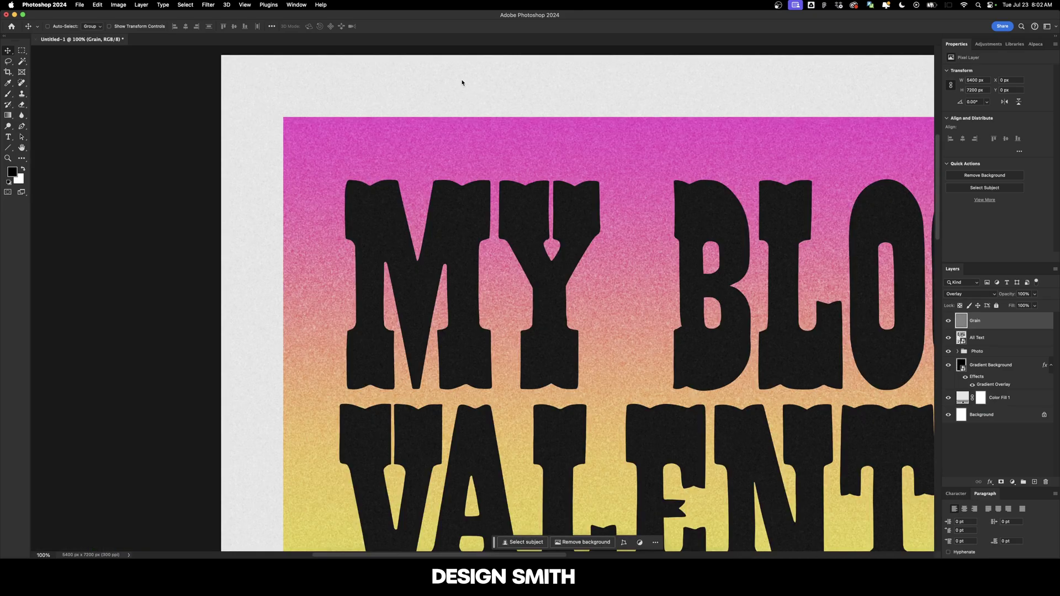
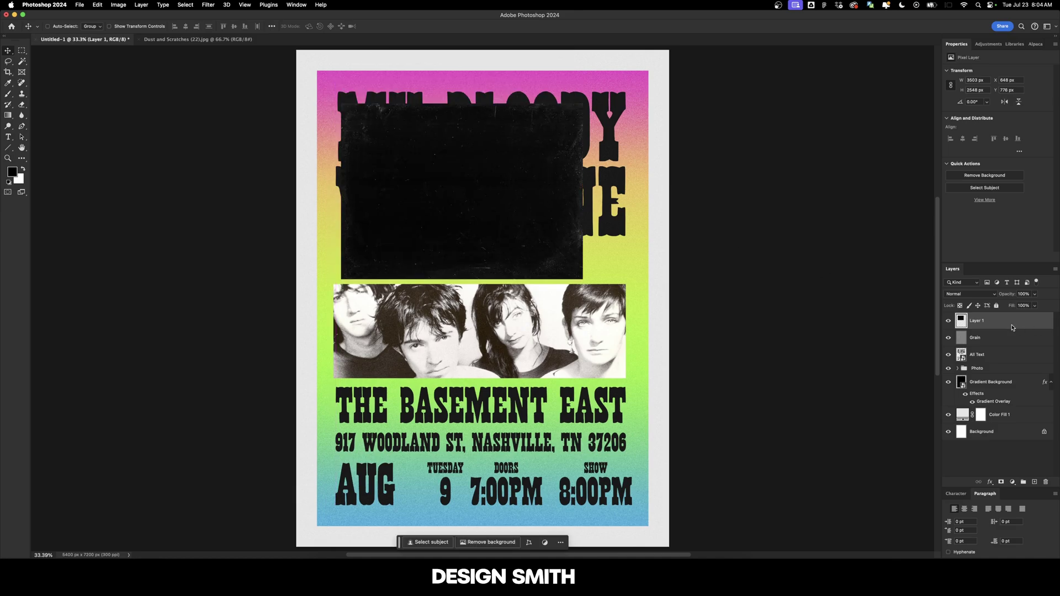
# Step: Move the dust texture layer below the Grain layer and center it on the canvas horizontally and vertically
pyautogui.moveTo(1014, 326); pyautogui.dragTo(1011, 344)
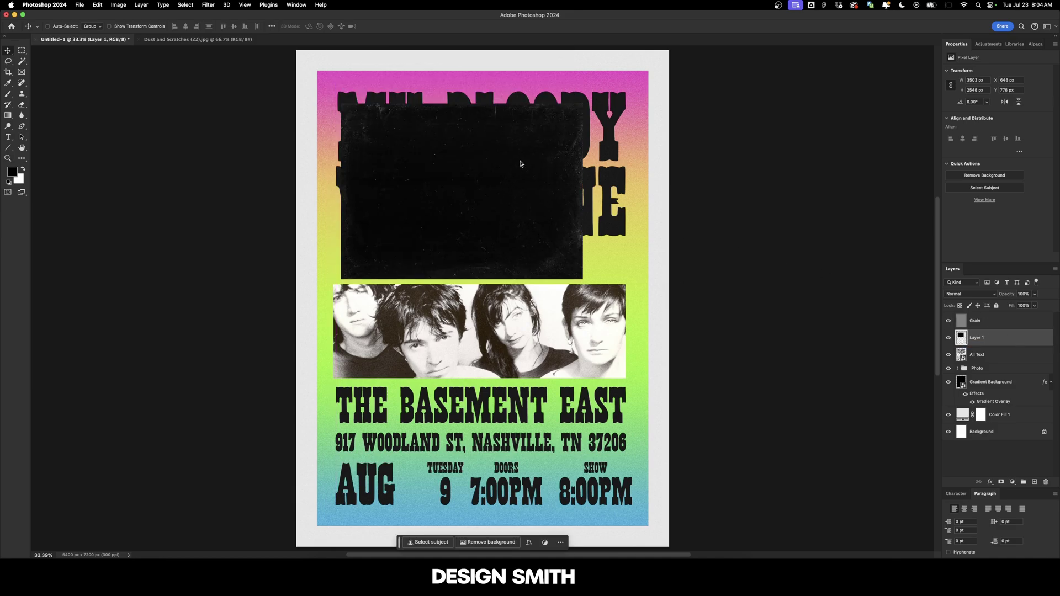
pyautogui.press('cmd+a')
pyautogui.click(233, 26)
pyautogui.click(233, 26)
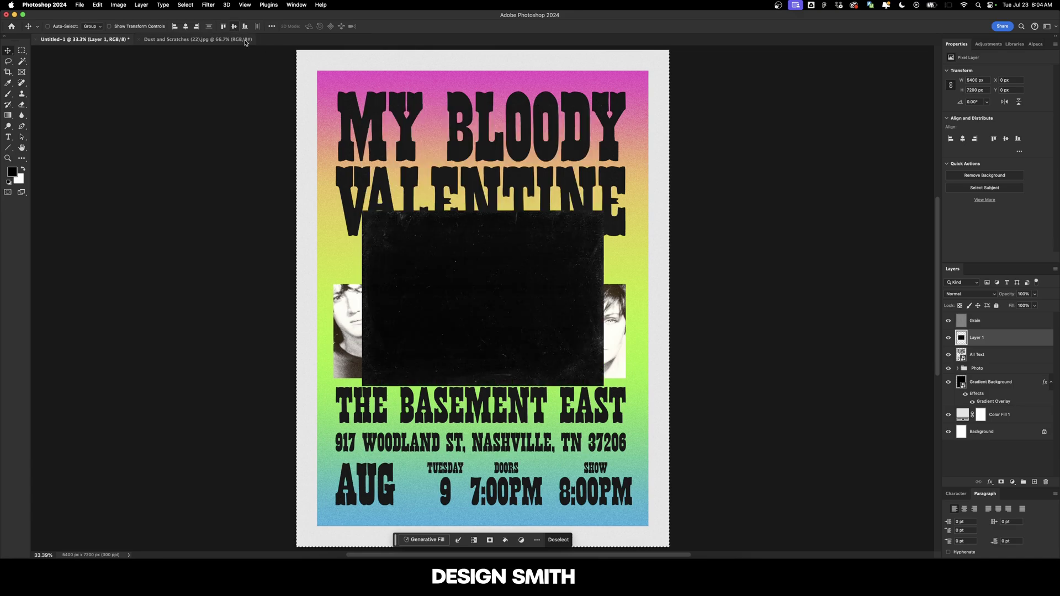
# Step: Transform the dust texture to portrait orientation so it fills the whole poster, and scale it up a further 102%
pyautogui.press('cmd+t')
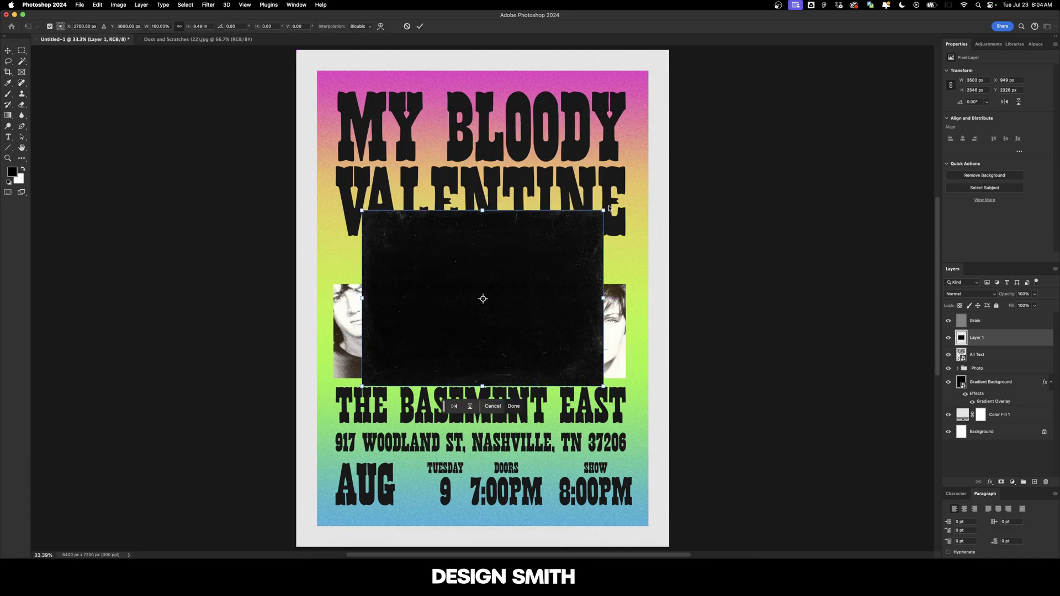
pyautogui.moveTo(607, 206); pyautogui.dragTo(677, 65)
pyautogui.click(162, 26)
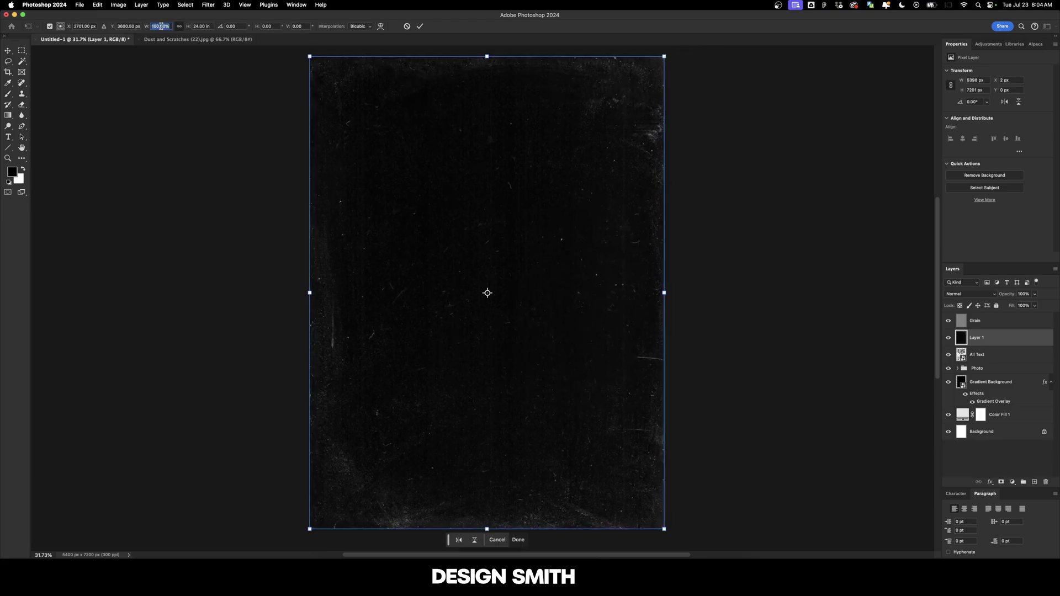
pyautogui.press('Up')
pyautogui.press('Up')
pyautogui.press('Return')
pyautogui.press('Return')
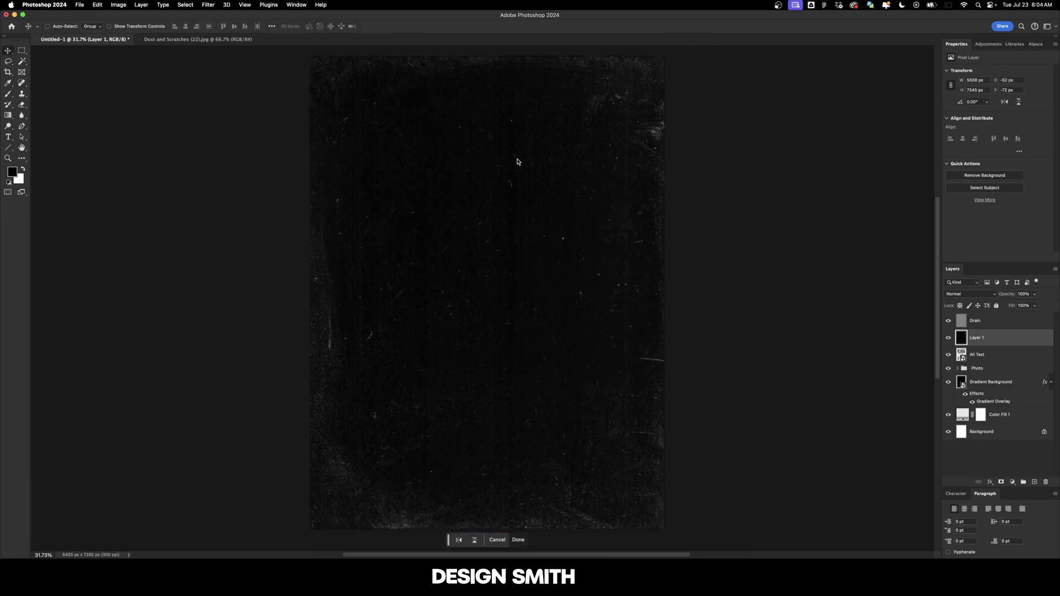
# Step: Preview different blend modes for the dust texture at 100% zoom and set the layer to Linear Dodge (Add)
pyautogui.press('super+1')
pyautogui.moveTo(434, 232); pyautogui.dragTo(502, 269)
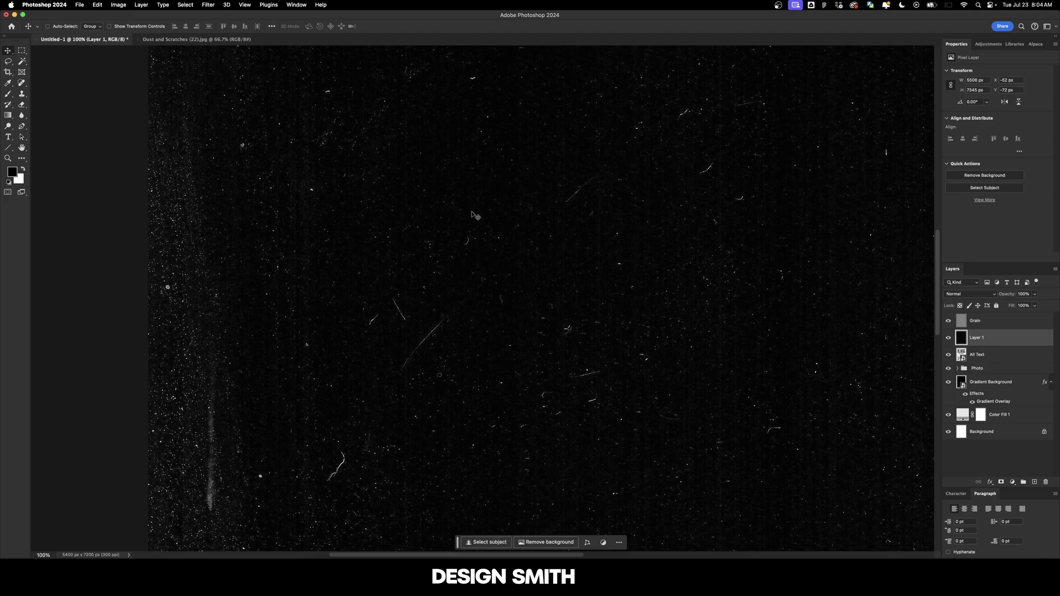
pyautogui.click(971, 294)
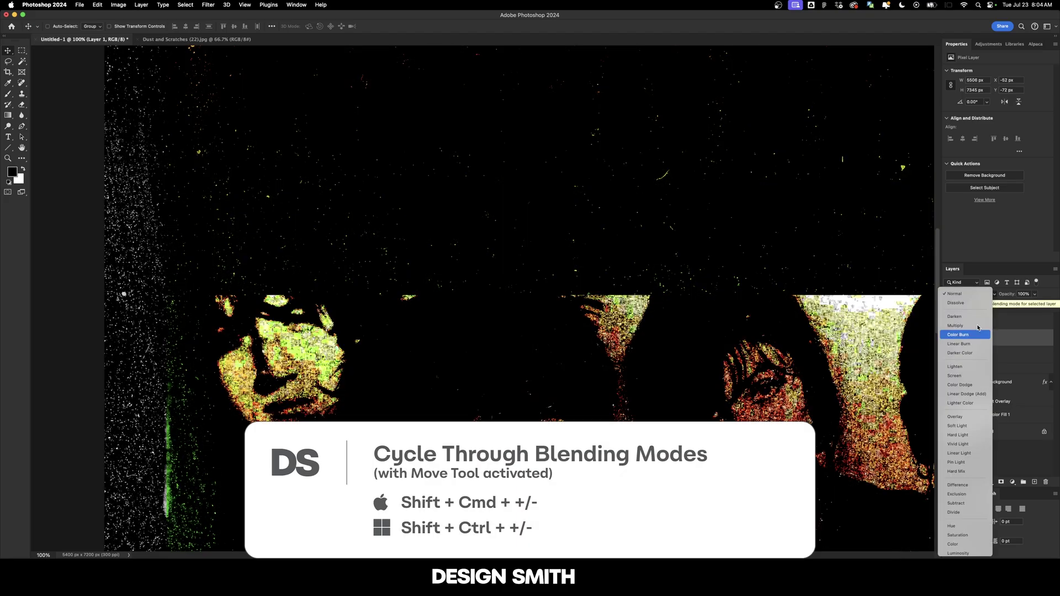
pyautogui.press('Down')
pyautogui.press('Down')
pyautogui.press('Down')
pyautogui.press('Down')
pyautogui.press('Down')
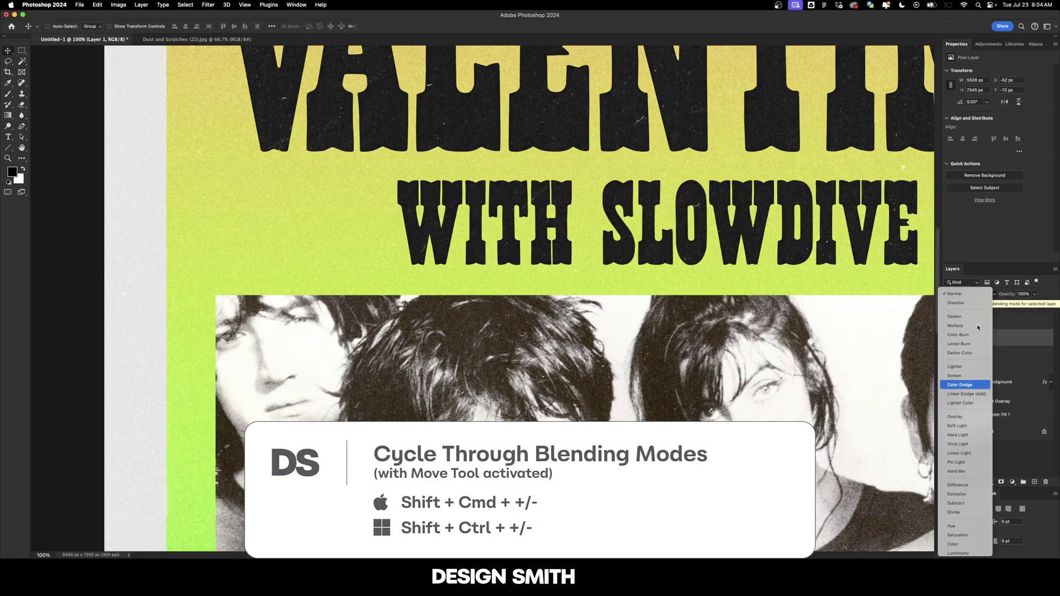
pyautogui.press('Up')
pyautogui.press('Up')
pyautogui.press('Down')
pyautogui.press('Down')
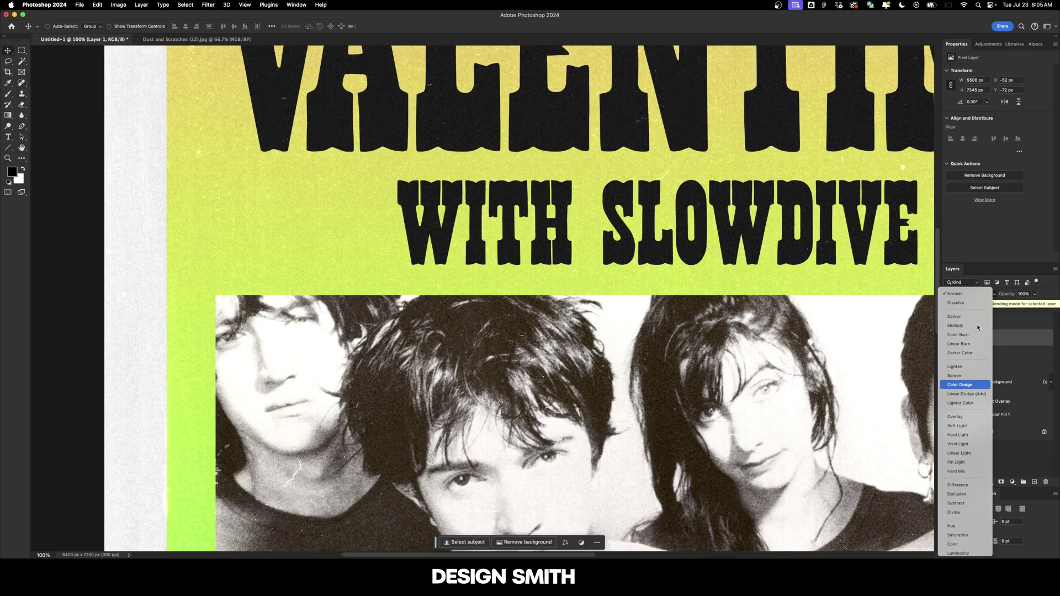
pyautogui.press('Down')
pyautogui.press('Down')
pyautogui.press('Down')
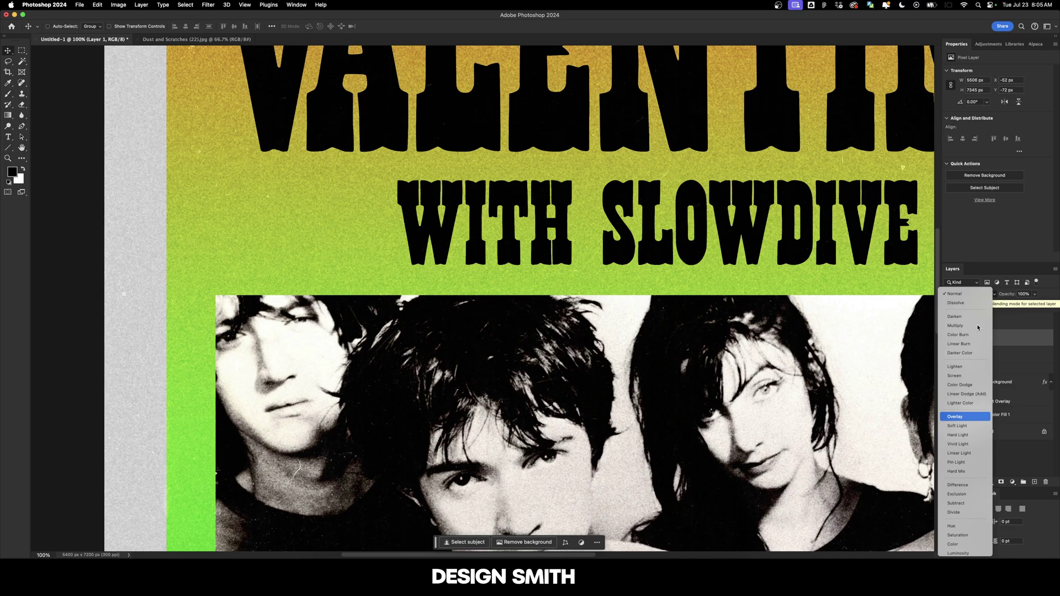
pyautogui.press('Down')
pyautogui.press('Down')
pyautogui.press('Down')
pyautogui.press('Down')
pyautogui.press('Down')
pyautogui.press('Down')
pyautogui.press('Down')
pyautogui.press('Down')
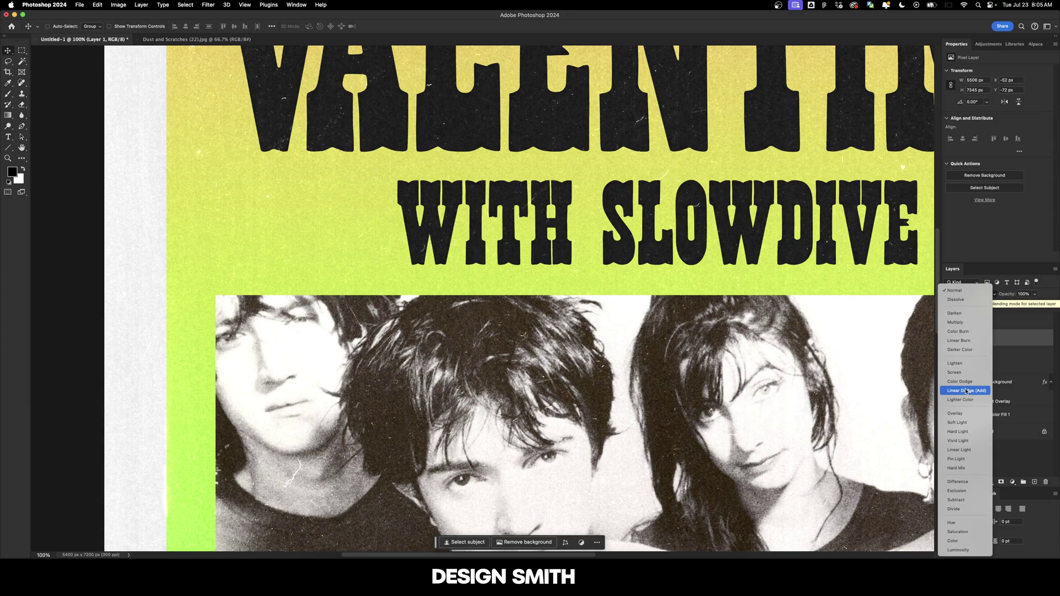
pyautogui.click(967, 390)
pyautogui.scroll(10, 445, 171)
pyautogui.hscroll(-2, 445, 172)
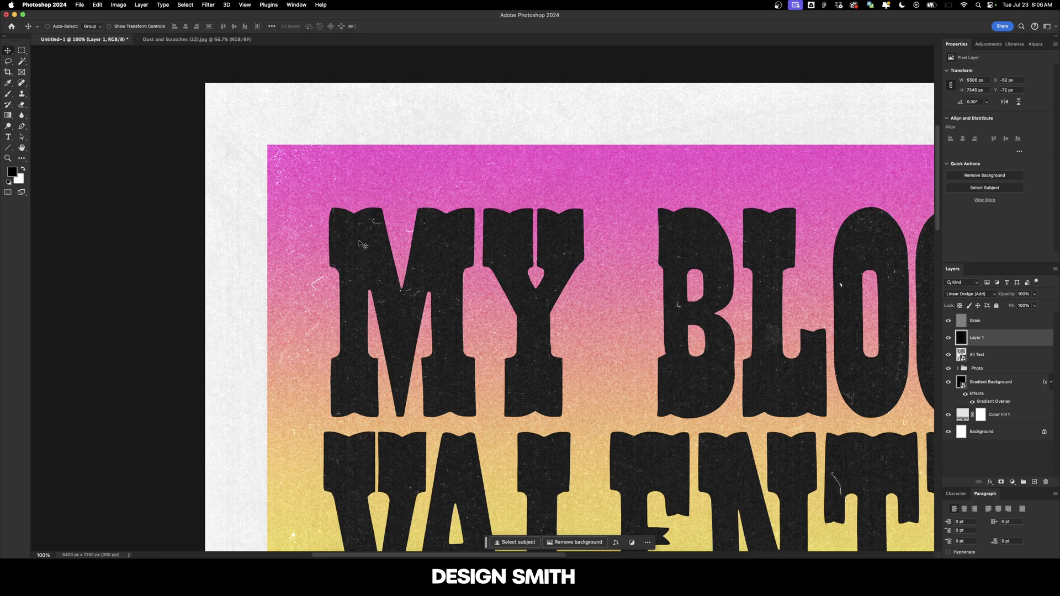
pyautogui.press('super+0')
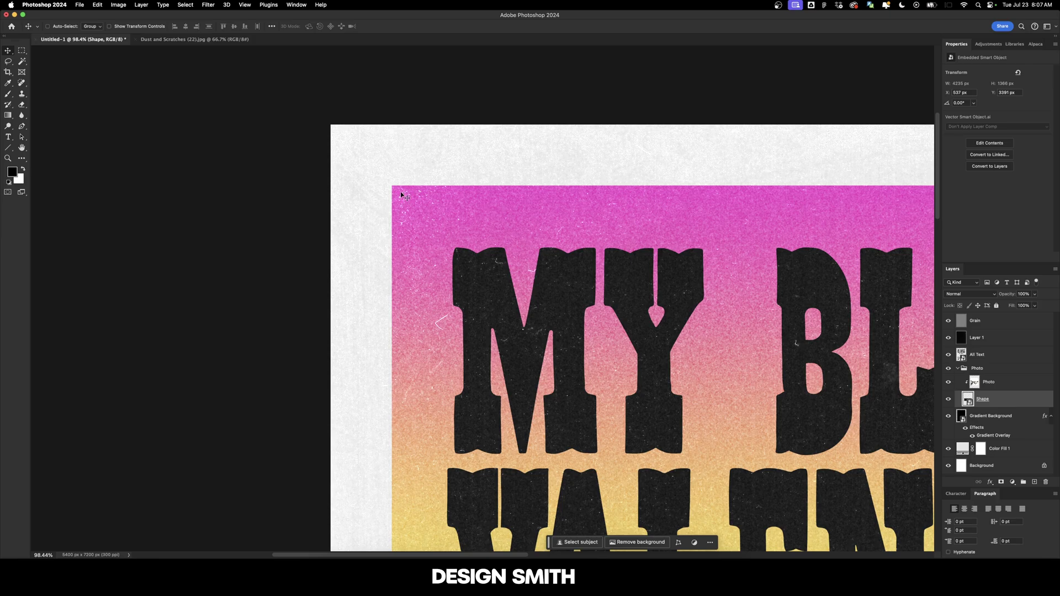
# Step: Apply a Gaussian Blur with a 3.0 pixel radius to the Gradient Background layer
pyautogui.click(1019, 416)
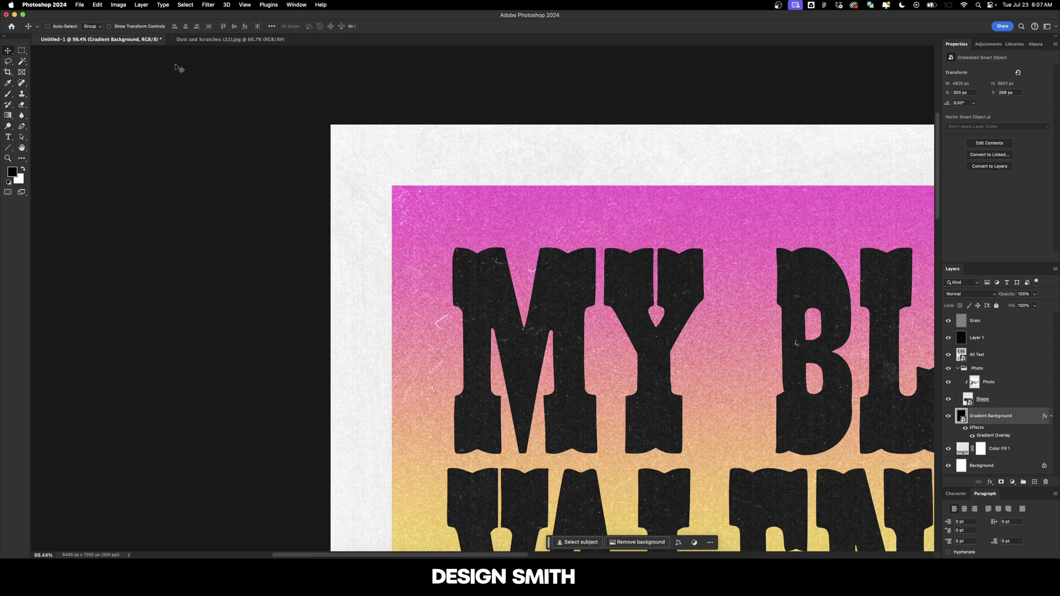
pyautogui.click(208, 5)
pyautogui.moveTo(249, 120)
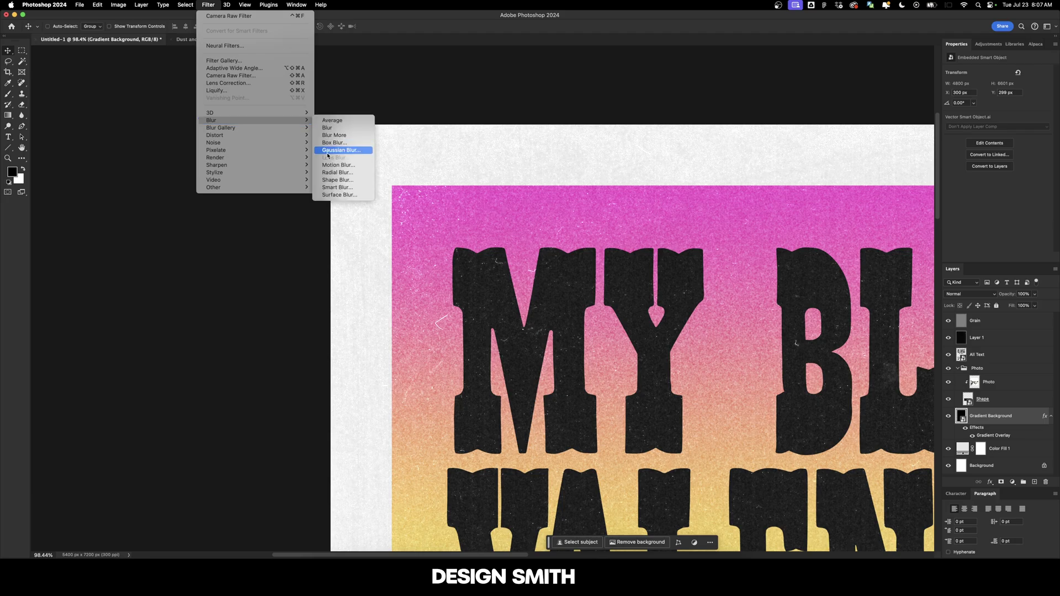
pyautogui.click(328, 151)
pyautogui.scroll(3, 427, 186)
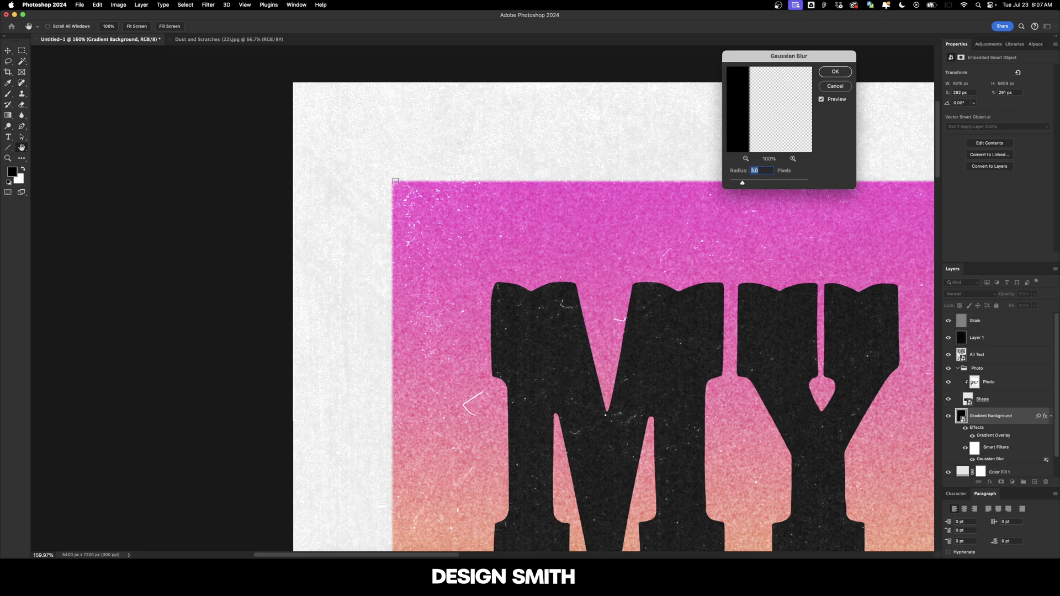
pyautogui.click(836, 72)
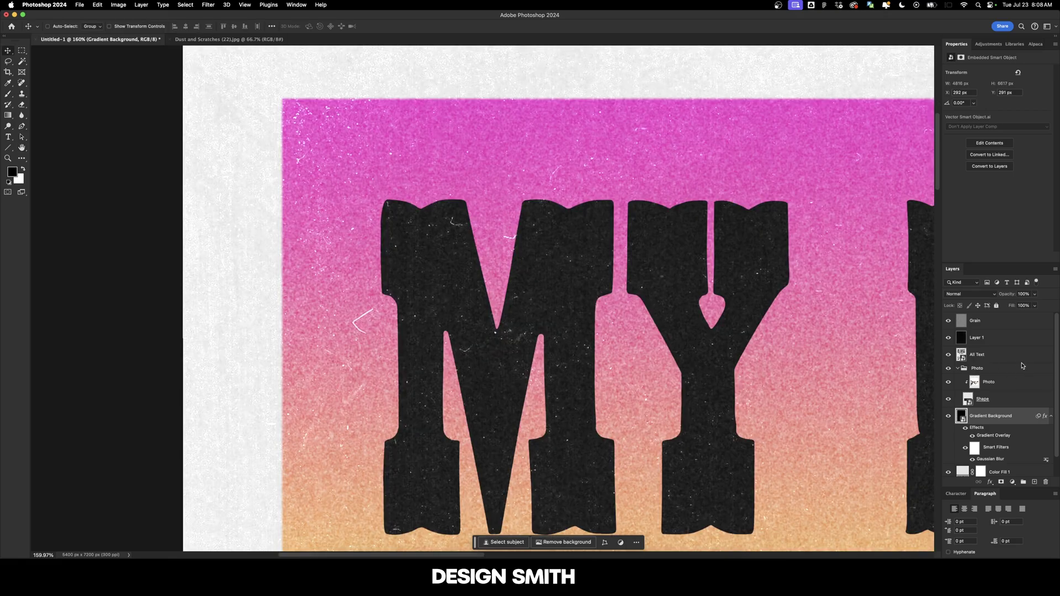
# Step: Apply a Gaussian Blur with a 3.0 pixel radius to the All Text layer, checking the softened lettering down the poster
pyautogui.click(1019, 360)
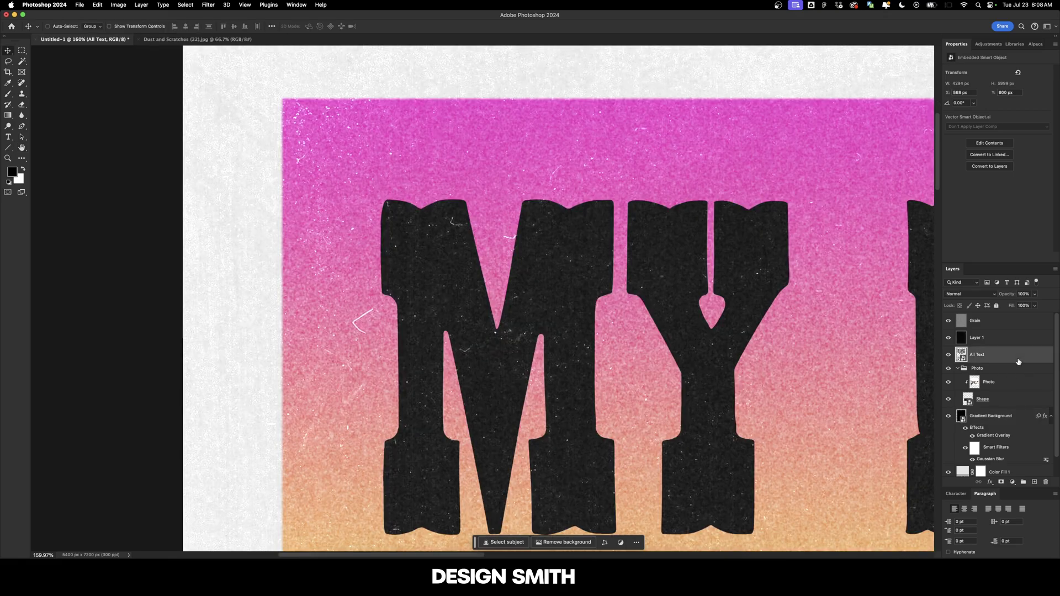
pyautogui.click(209, 5)
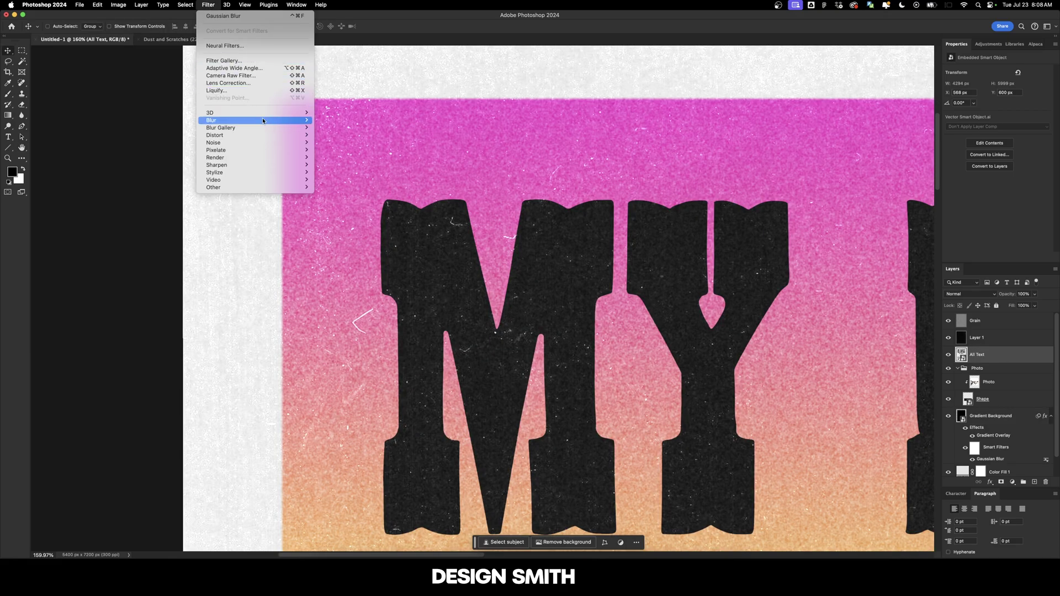
pyautogui.moveTo(263, 121)
pyautogui.click(340, 150)
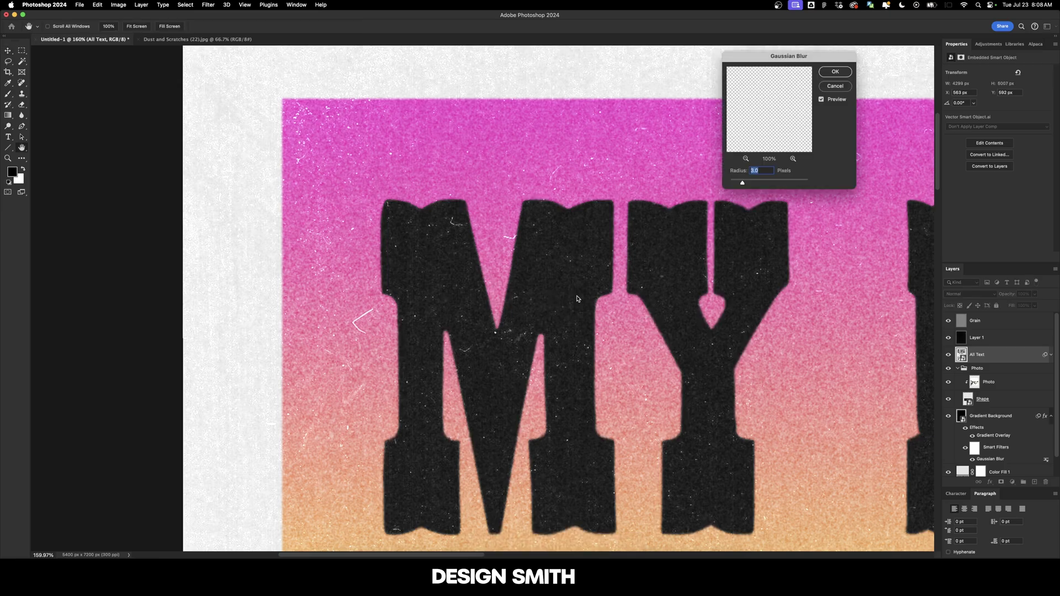
pyautogui.scroll(-10, 577, 298)
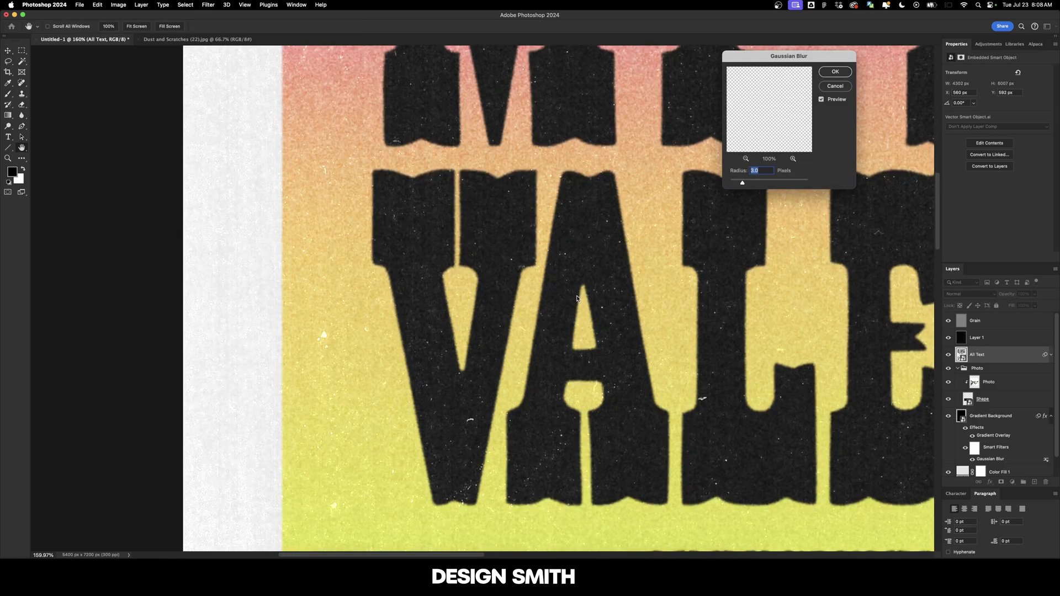
pyautogui.scroll(-15, 577, 299)
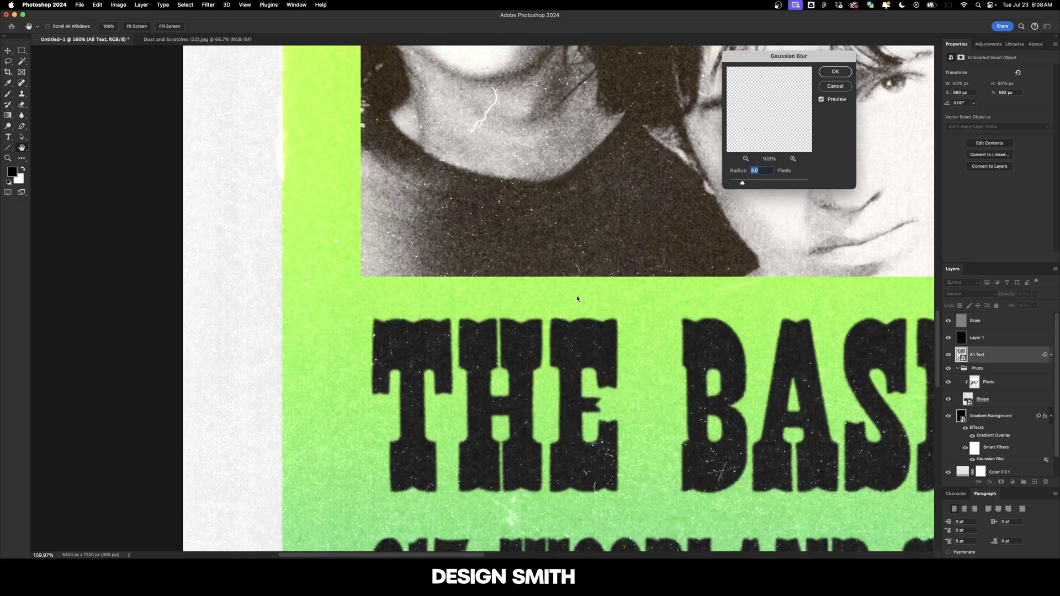
pyautogui.scroll(-10, 577, 299)
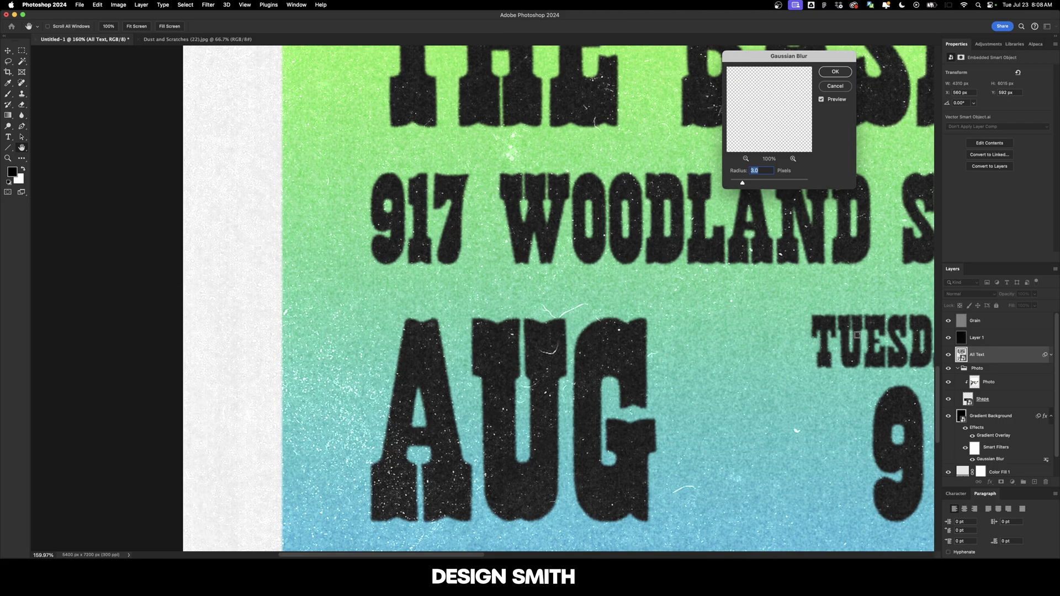
pyautogui.hotkey('shift', 'Down')
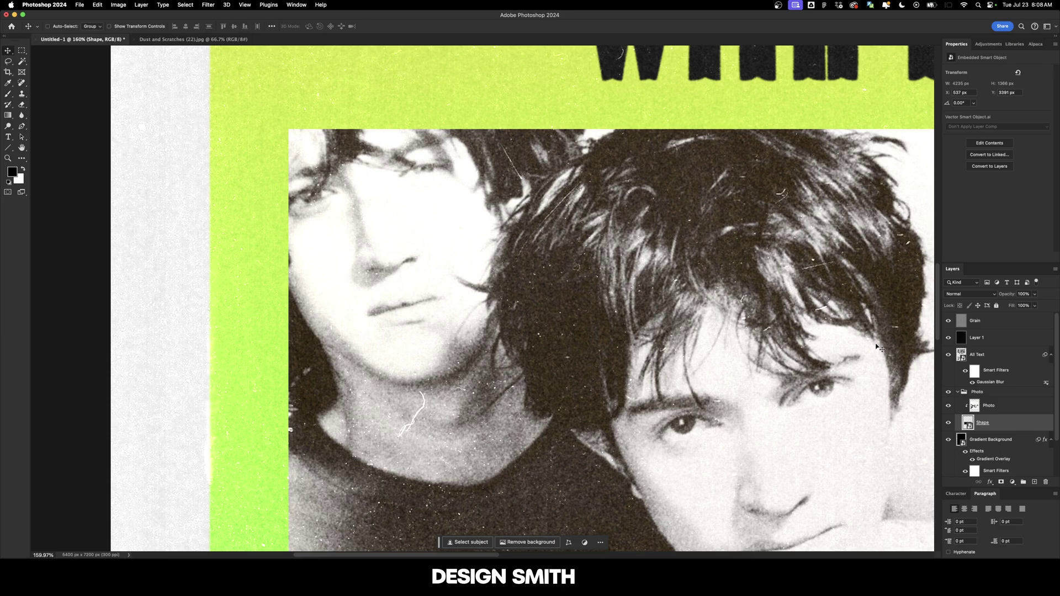
# Step: Apply the same Gaussian Blur to the Shape layer that clips the band photo
pyautogui.click(988, 406)
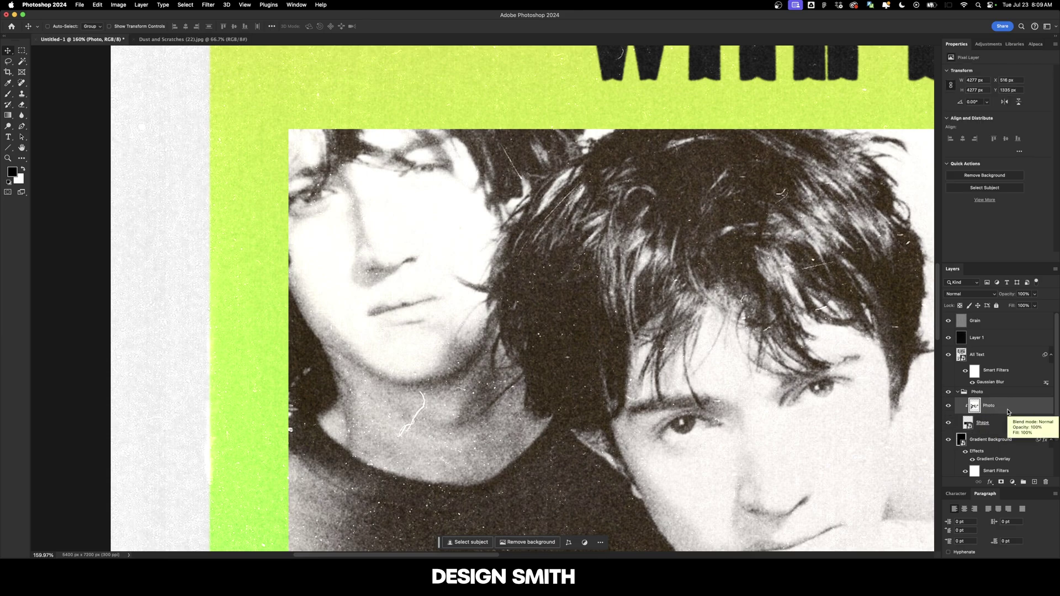
pyautogui.click(1004, 424)
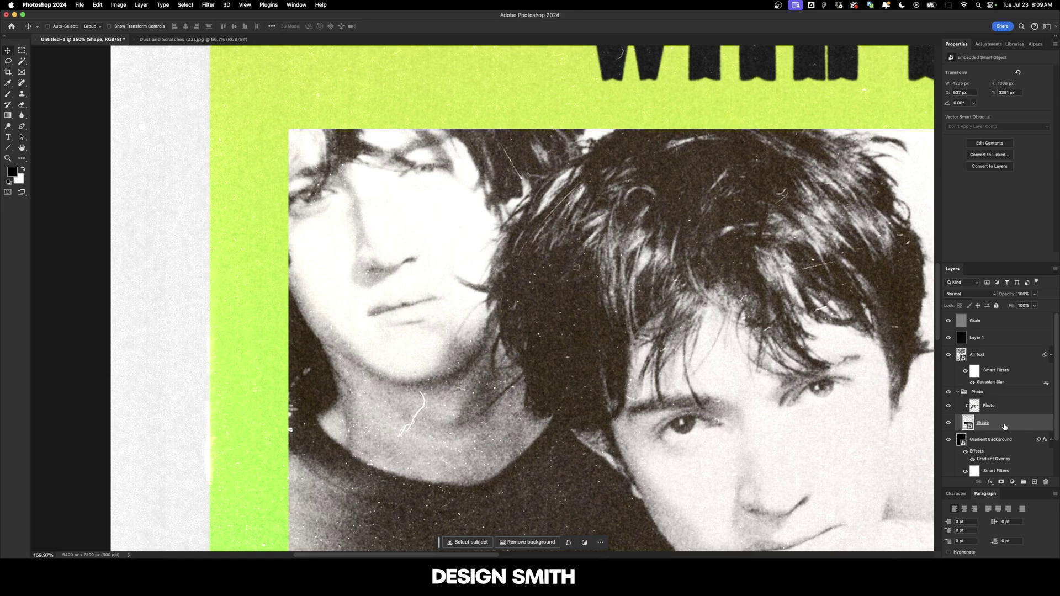
pyautogui.click(208, 4)
pyautogui.click(232, 17)
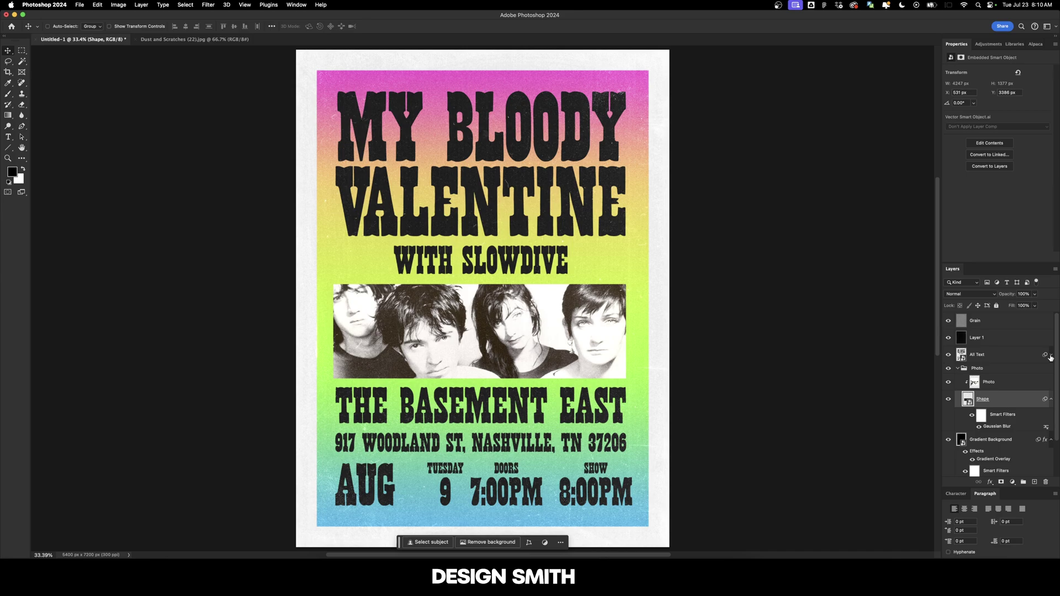
# Step: In the All Text layer's Blend If settings, split the Underlying Layer white slider to about 192 / 255 and apply it
pyautogui.click(1051, 356)
pyautogui.doubleClick(1001, 356)
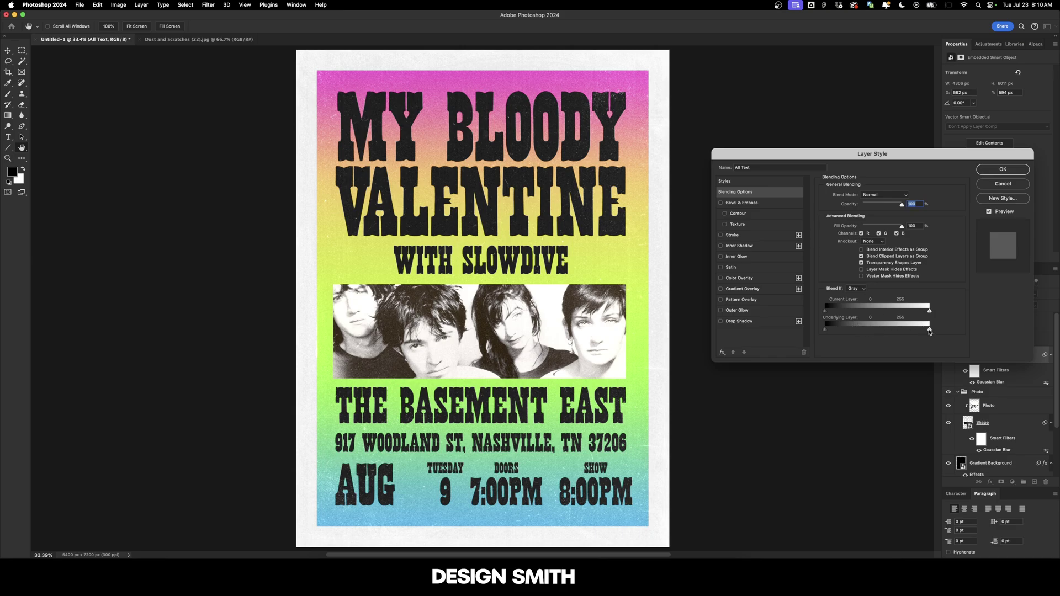
pyautogui.press('alt')
pyautogui.moveTo(930, 332); pyautogui.dragTo(904, 332)
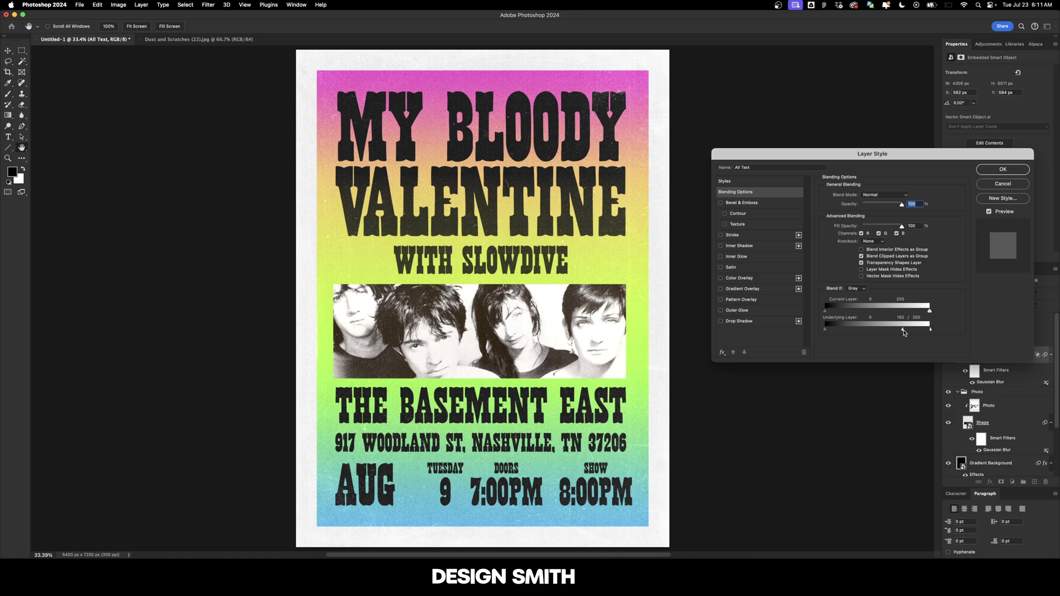
pyautogui.press('Return')
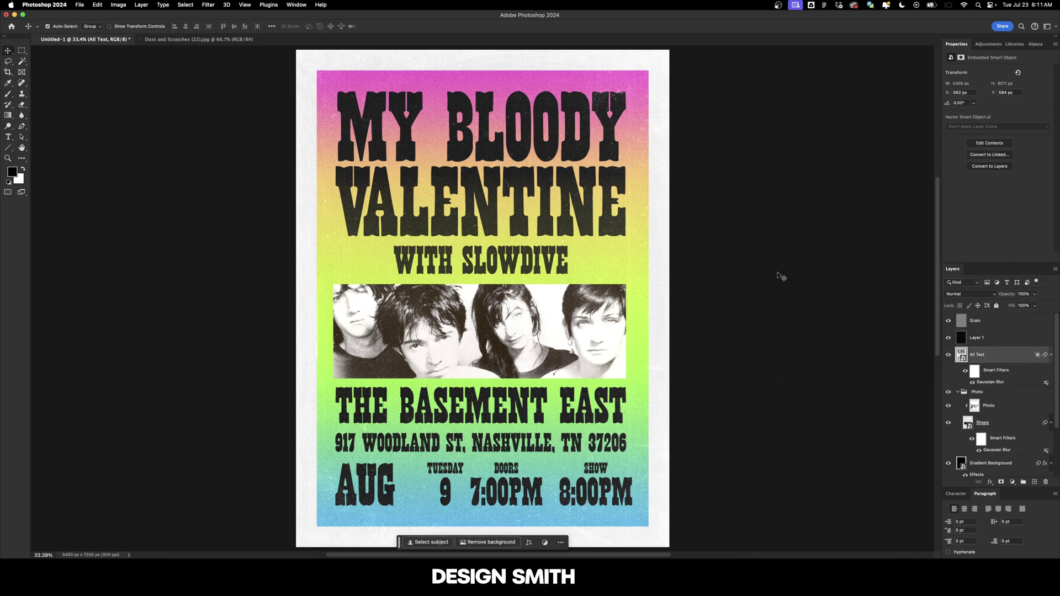